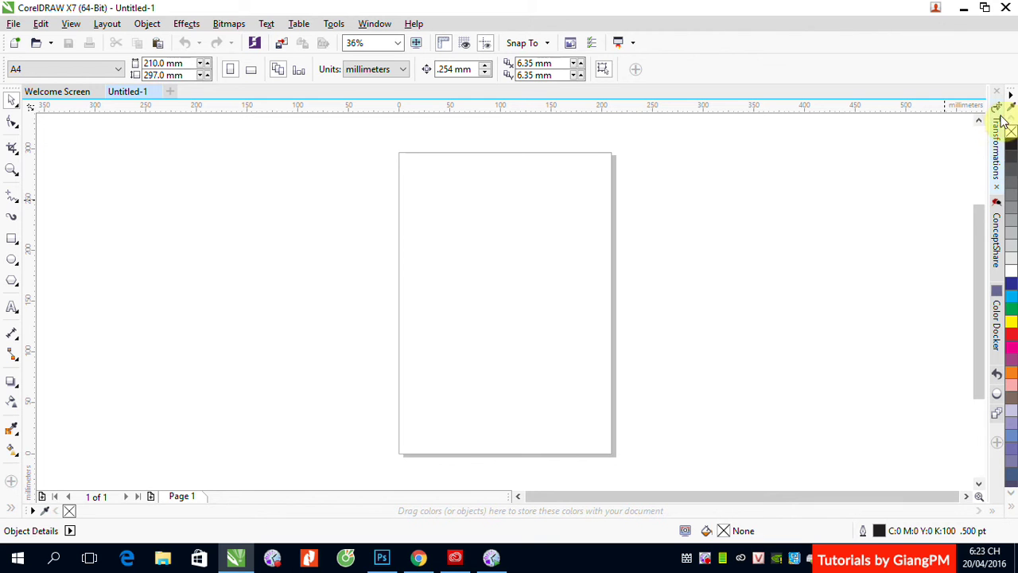
Open the Transformations docker with its Position settings
{"action": "left_click", "coordinate": [998, 157]}
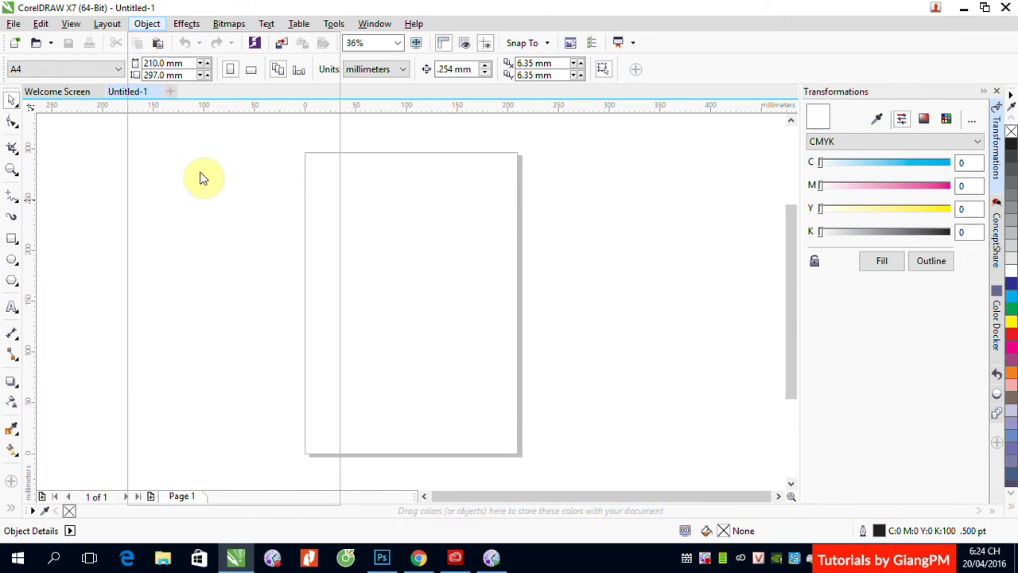
{"action": "left_click", "coordinate": [150, 23]}
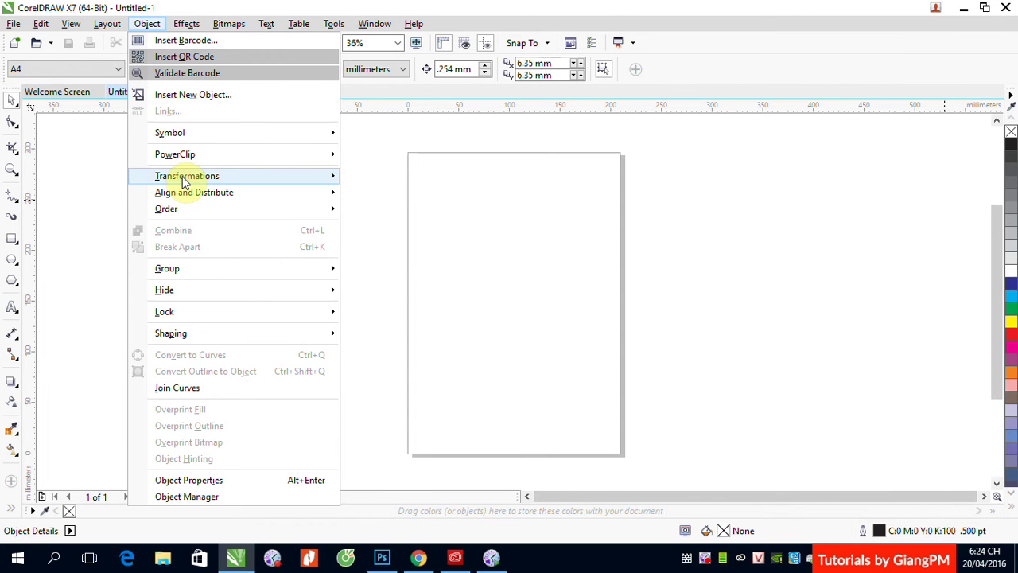
{"action": "mouse_move", "coordinate": [184, 182]}
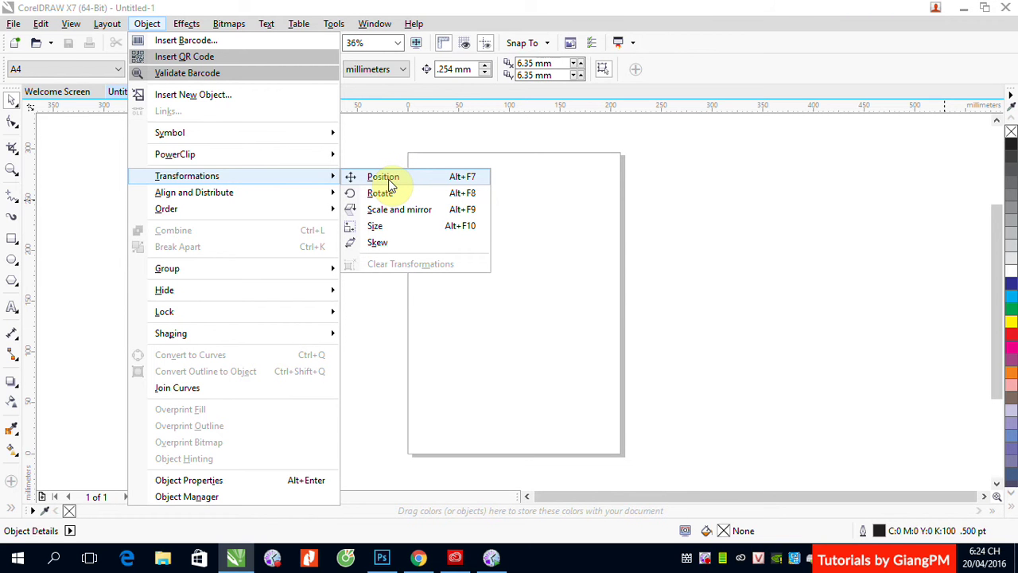
{"action": "left_click", "coordinate": [387, 183]}
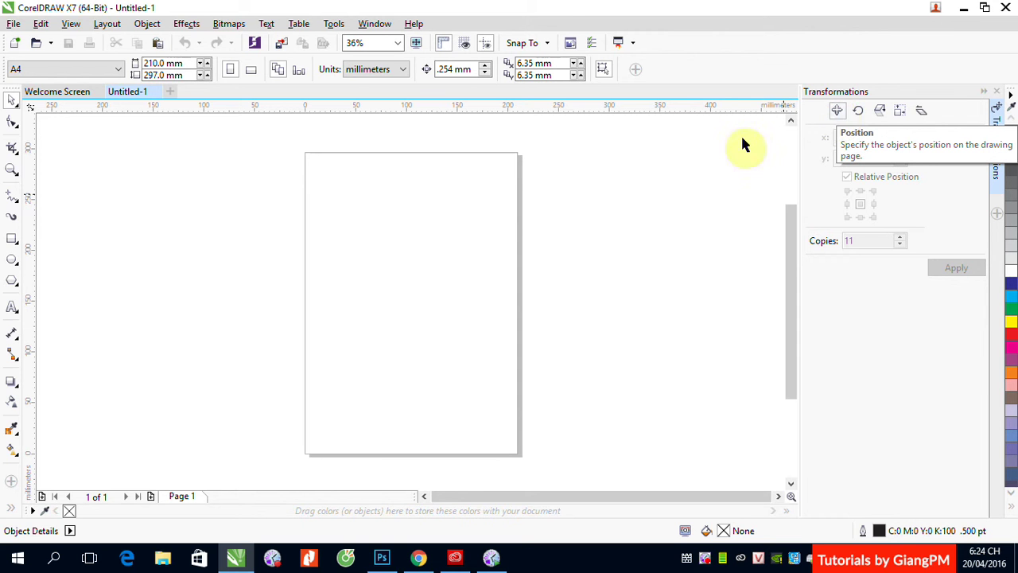
Draw a rectangle about 65 mm wide and 70 mm high in the left half of the page
{"action": "left_click", "coordinate": [11, 238]}
{"action": "left_click_drag", "start_coordinate": [322, 244], "coordinate": [388, 314]}
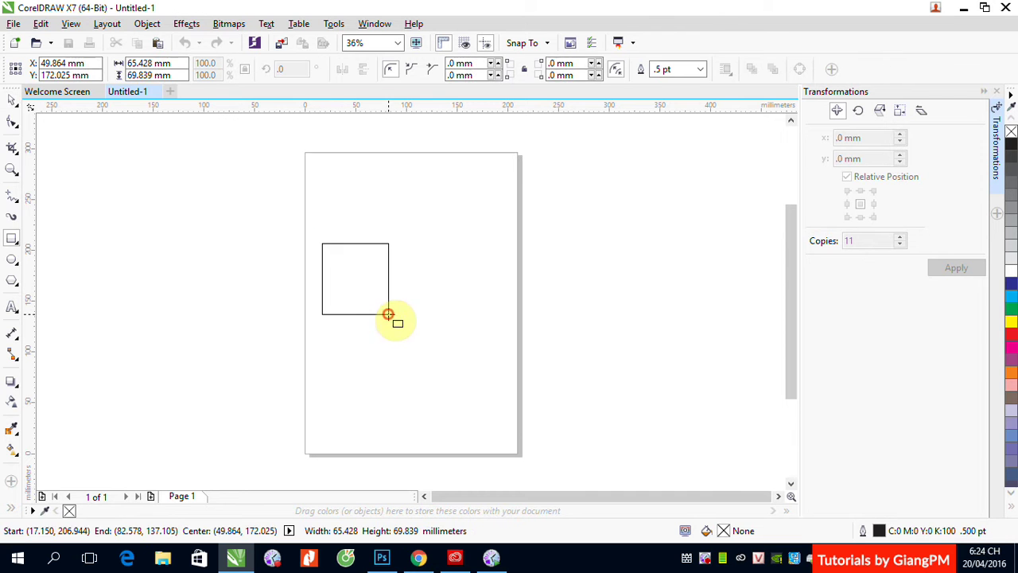
{"action": "left_click", "coordinate": [12, 101]}
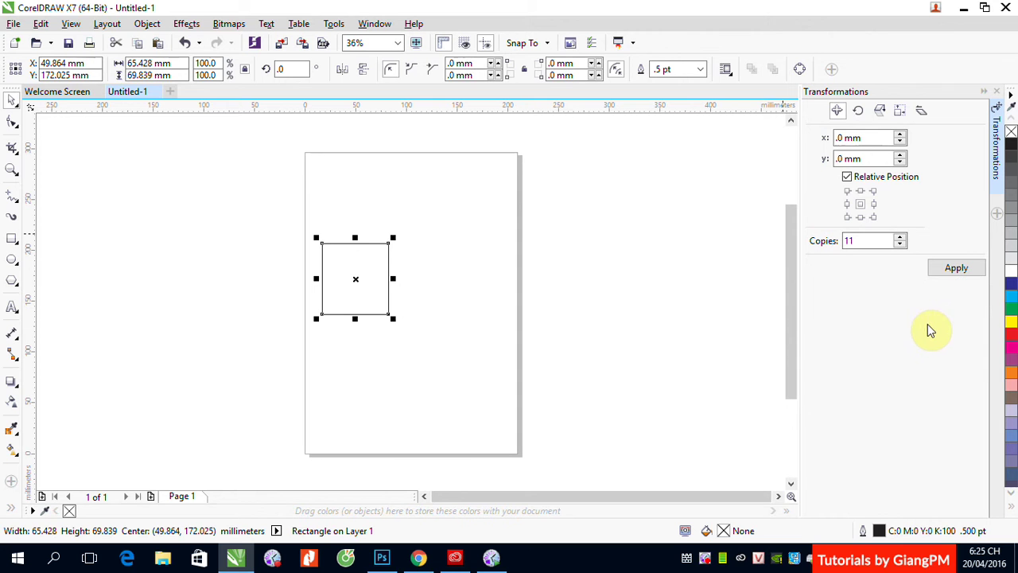
Move the rectangle 100 mm horizontally by relative position, with the number of copies set to 0
{"action": "double_click", "coordinate": [860, 241]}
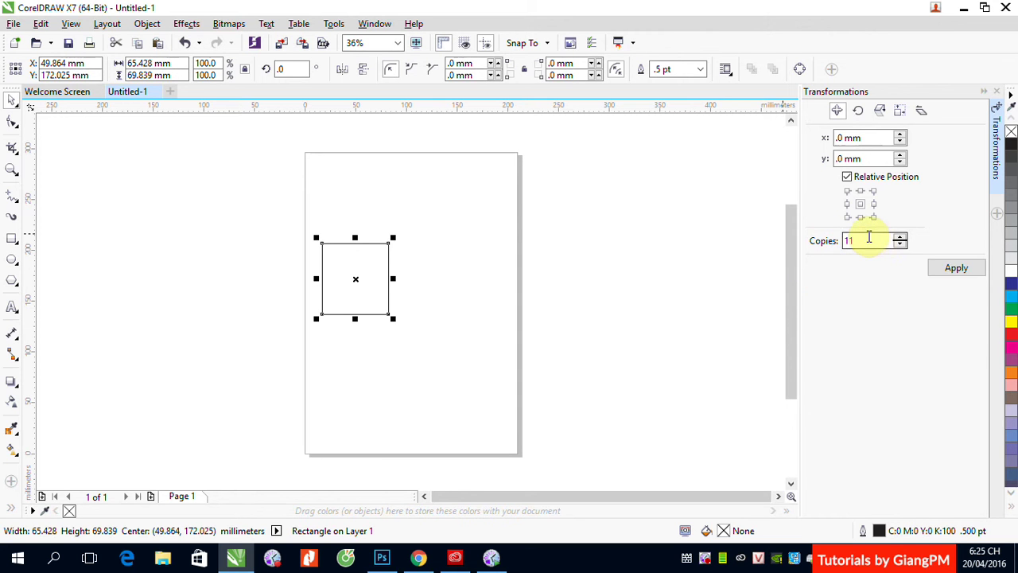
{"action": "left_click_drag", "start_coordinate": [866, 238], "coordinate": [819, 246]}
{"action": "type", "text": "0"}
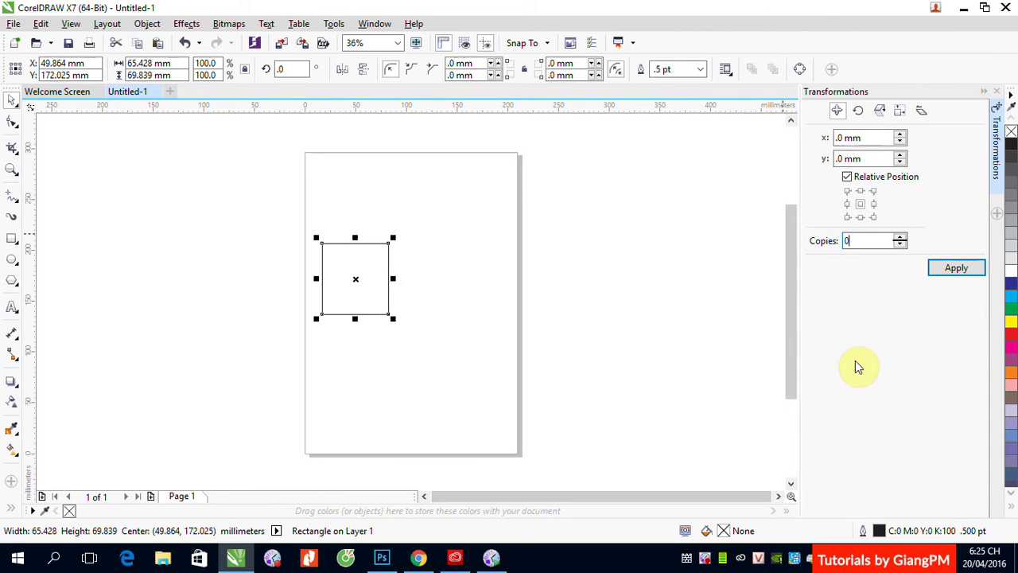
{"action": "left_click_drag", "start_coordinate": [839, 138], "coordinate": [822, 141]}
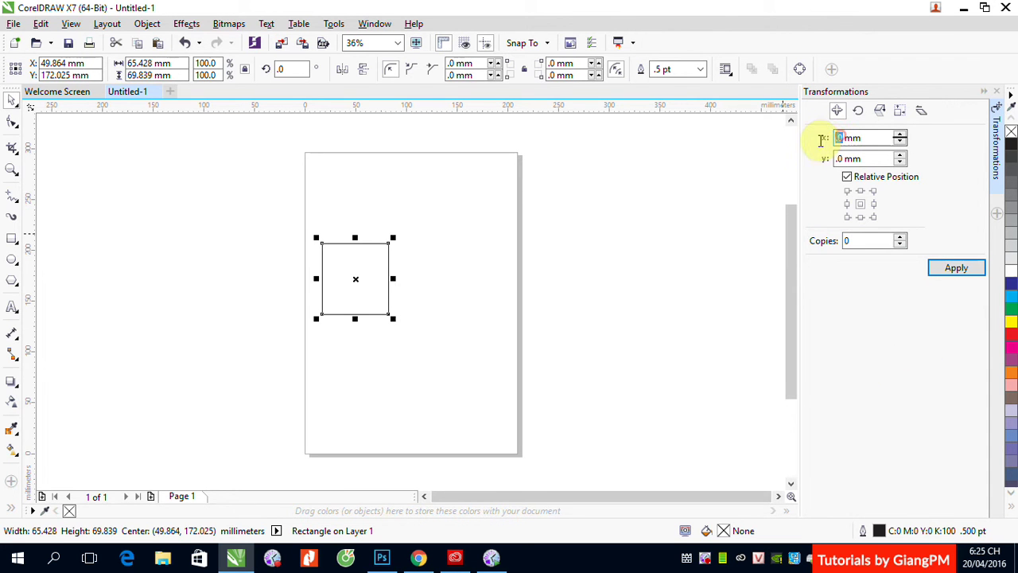
{"action": "type", "text": "100"}
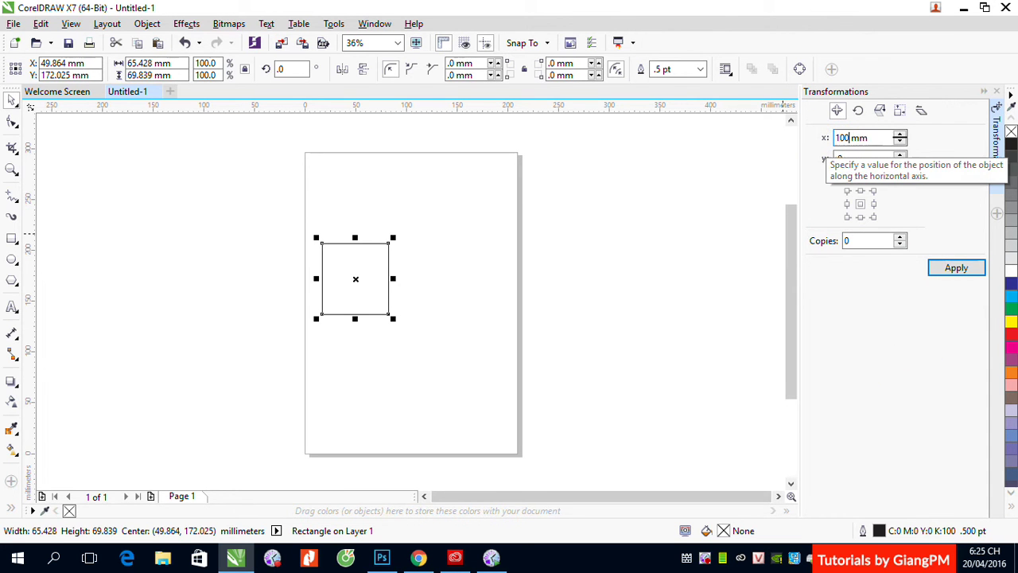
{"action": "left_click", "coordinate": [847, 158]}
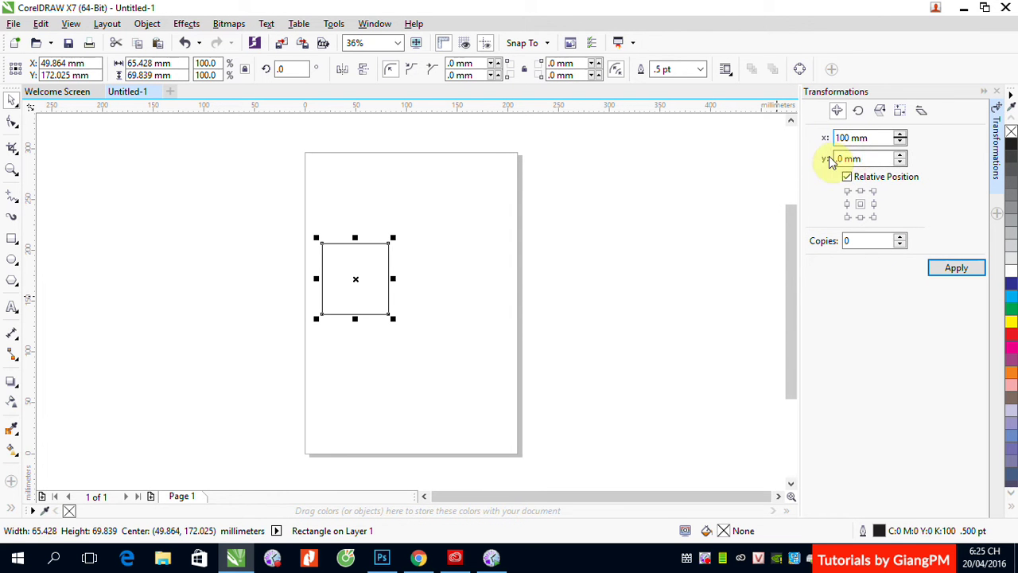
{"action": "key", "text": "shift+Tab"}
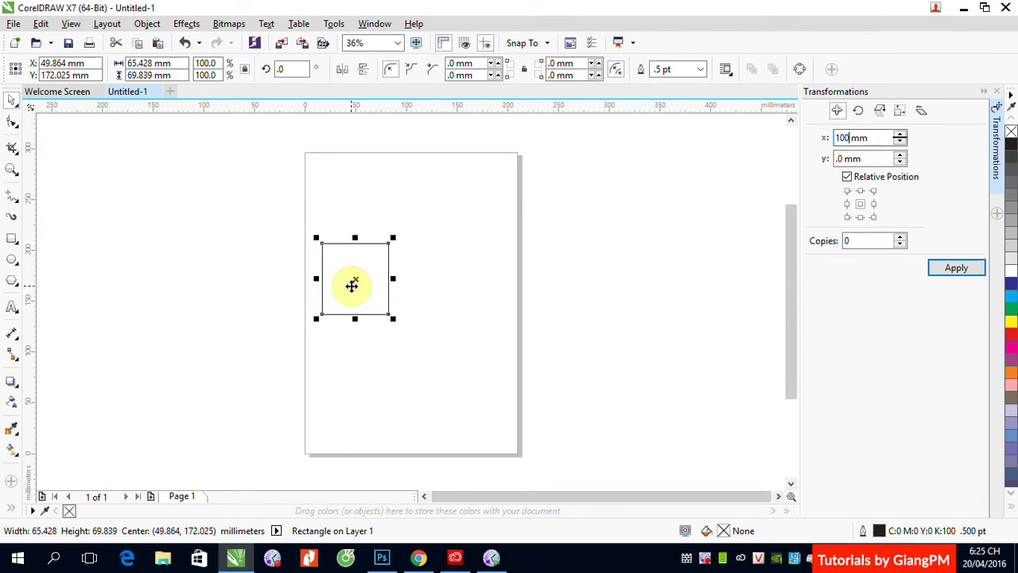
{"action": "left_click", "coordinate": [957, 269]}
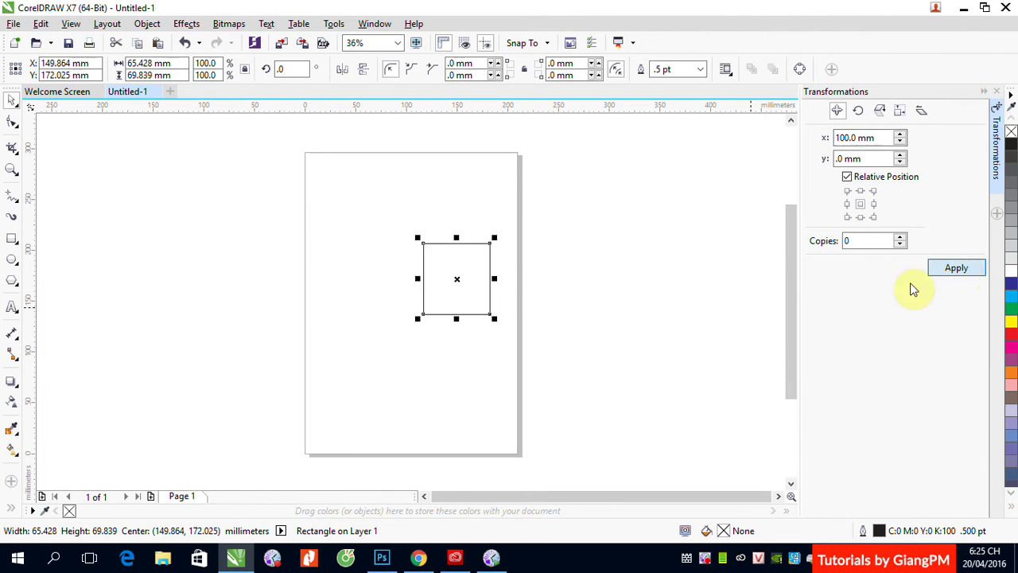
{"action": "left_click", "coordinate": [853, 157]}
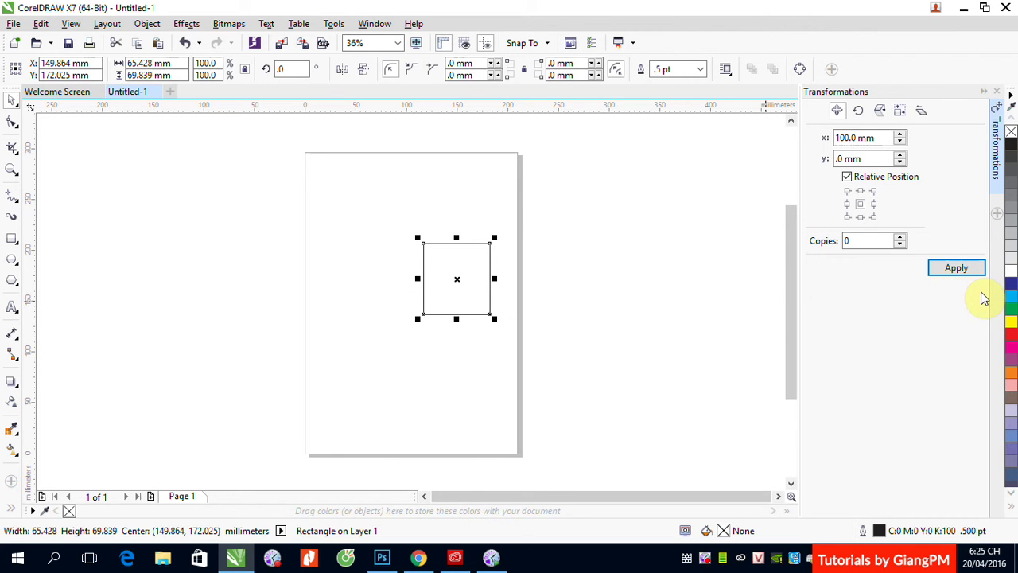
{"action": "left_click", "coordinate": [620, 212]}
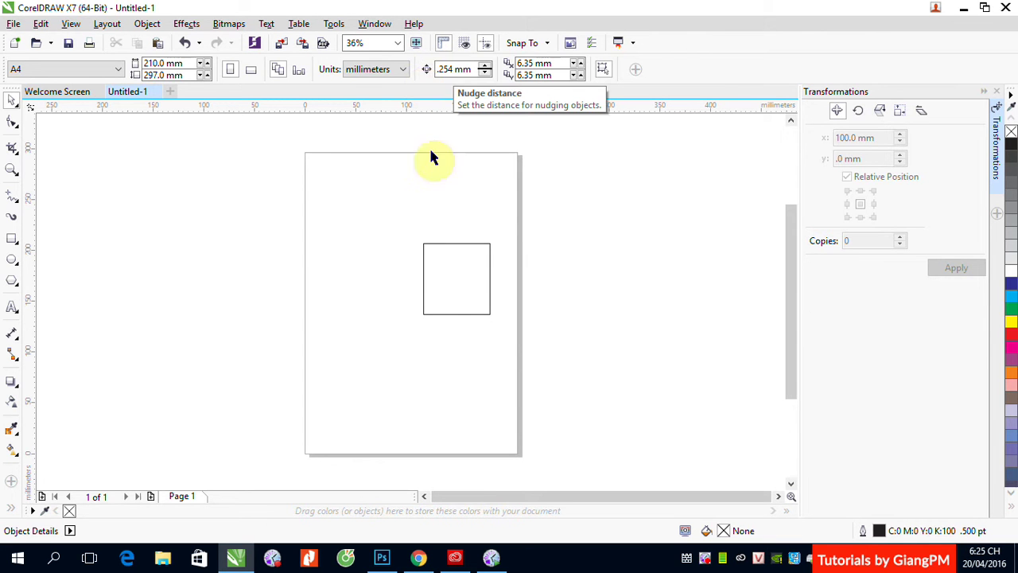
Create 3 copies of the rectangle, each offset 100 mm horizontally from the previous one
{"action": "left_click", "coordinate": [469, 256]}
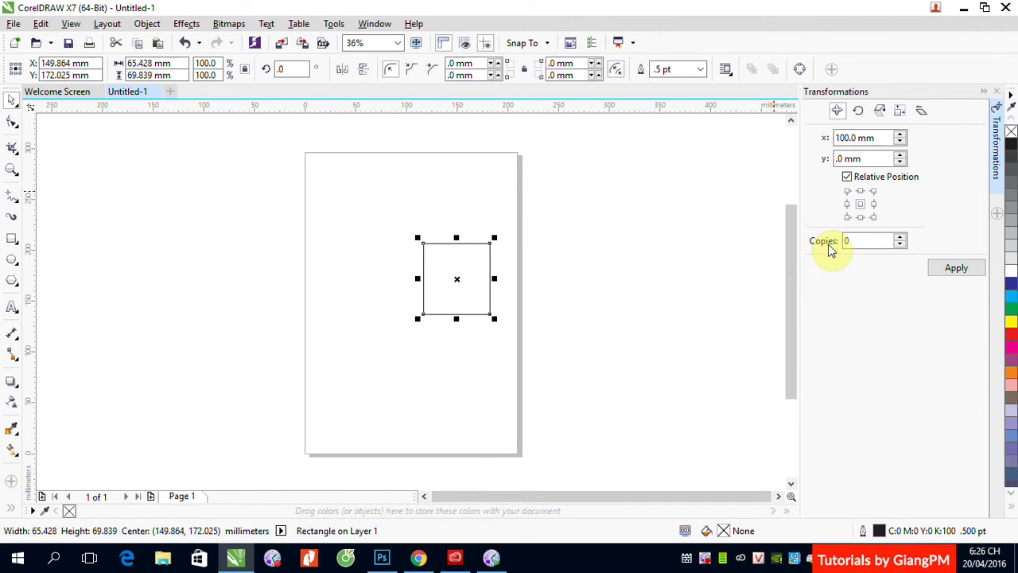
{"action": "double_click", "coordinate": [850, 239]}
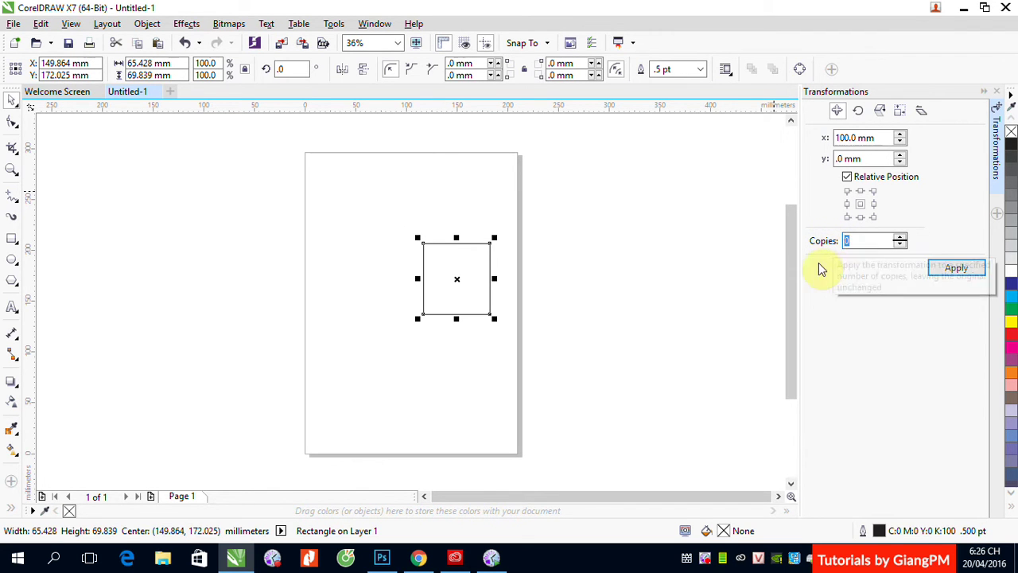
{"action": "key", "text": "BackSpace"}
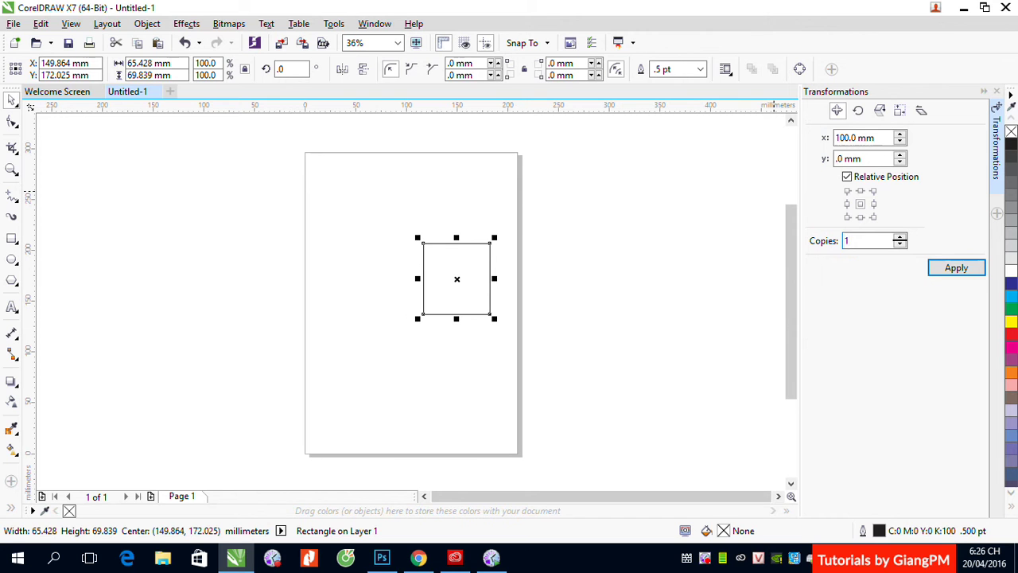
{"action": "type", "text": "3"}
{"action": "left_click", "coordinate": [954, 271]}
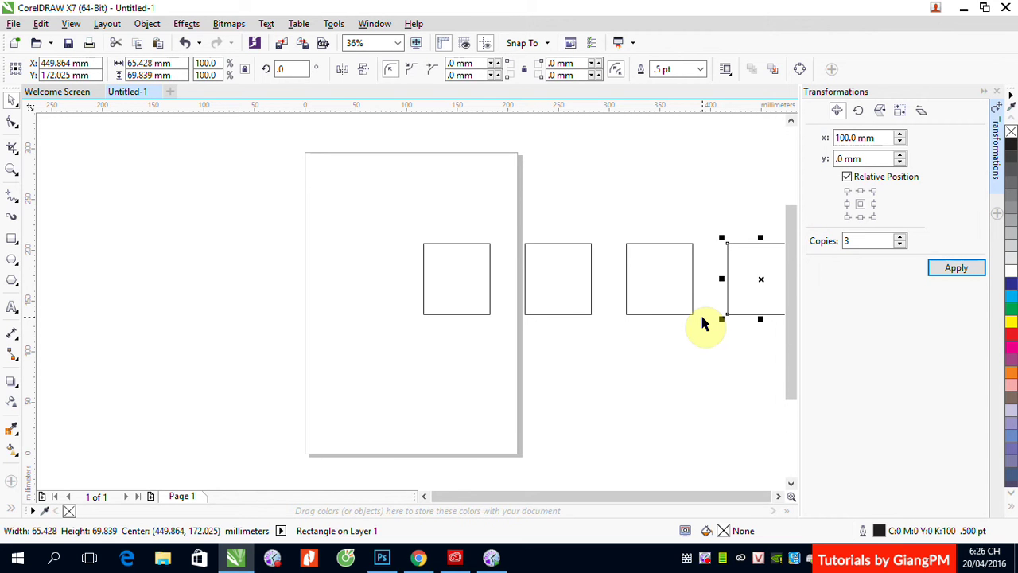
Delete the three rectangle copies and move the remaining rectangle against the page's left edge
{"action": "left_click", "coordinate": [633, 359]}
{"action": "left_click_drag", "start_coordinate": [503, 205], "coordinate": [750, 361]}
{"action": "key", "text": "Delete"}
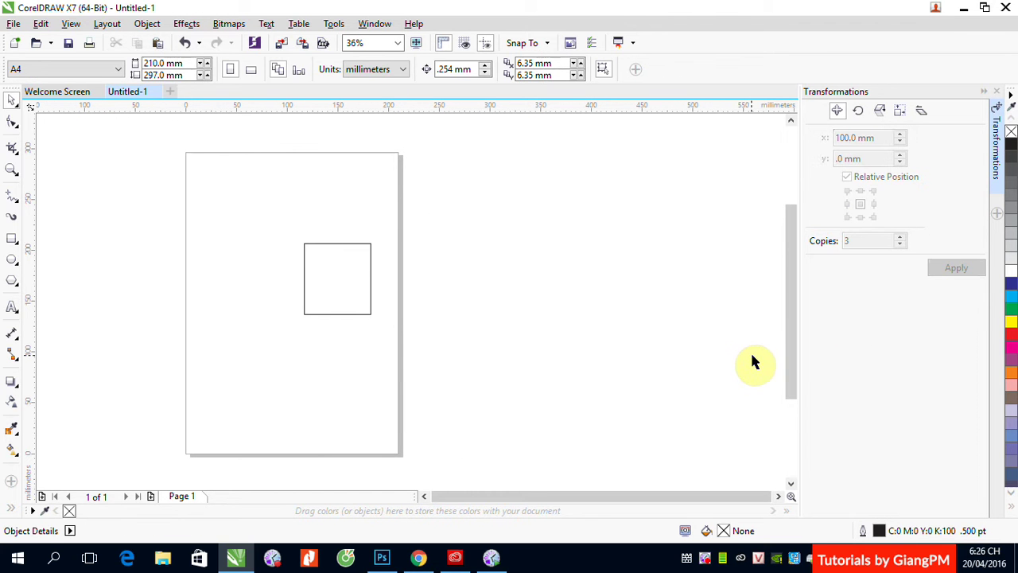
{"action": "left_click", "coordinate": [349, 280]}
{"action": "left_click_drag", "start_coordinate": [347, 282], "coordinate": [225, 277]}
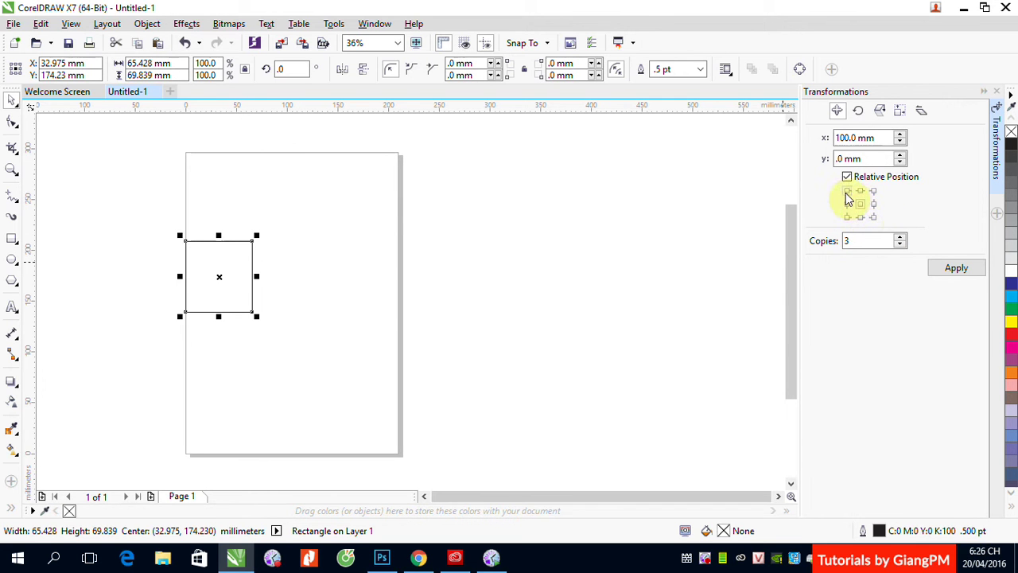
Shift the rectangle left by its own width using the middle left relative position, with 0 copies
{"action": "left_click", "coordinate": [874, 216]}
{"action": "left_click", "coordinate": [860, 216]}
{"action": "double_click", "coordinate": [851, 240]}
{"action": "key", "text": "BackSpace"}
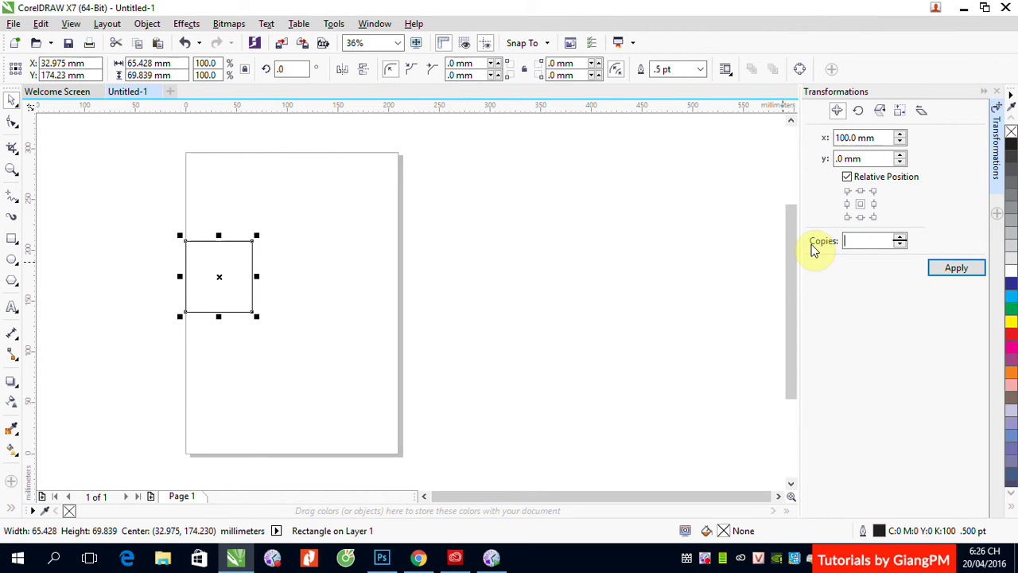
{"action": "type", "text": "0"}
{"action": "left_click", "coordinate": [847, 191]}
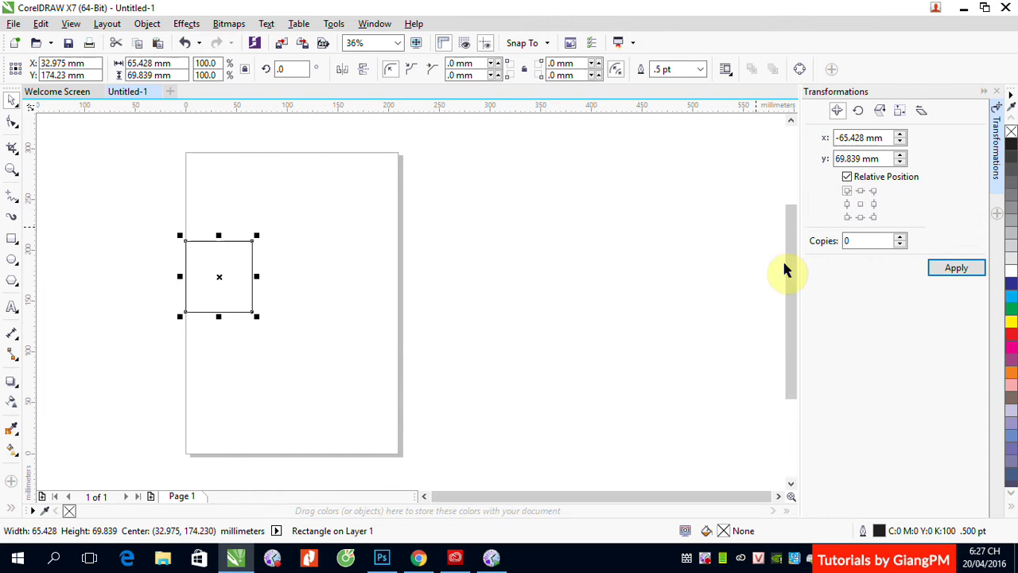
{"action": "left_click", "coordinate": [848, 204]}
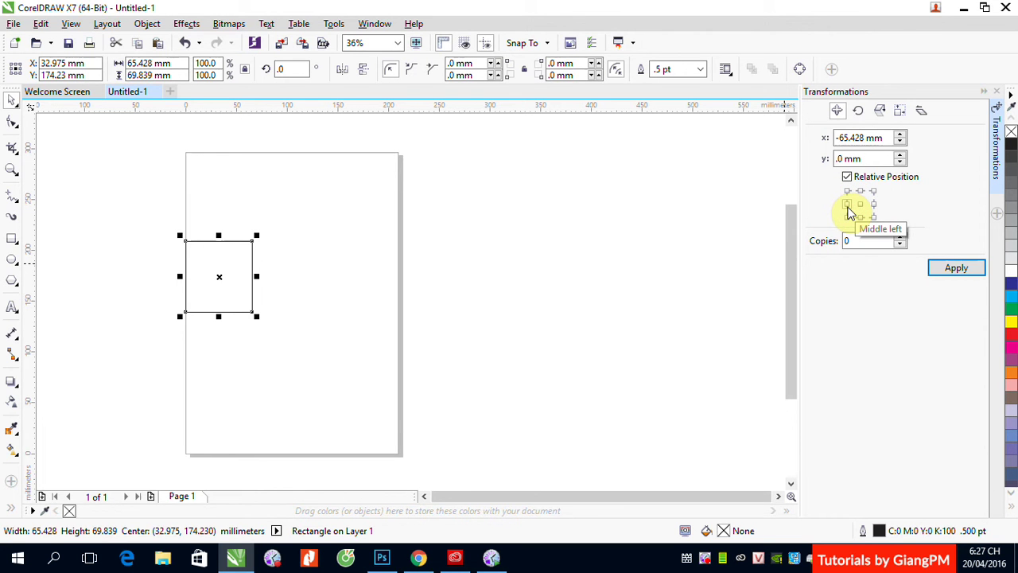
{"action": "left_click", "coordinate": [960, 269]}
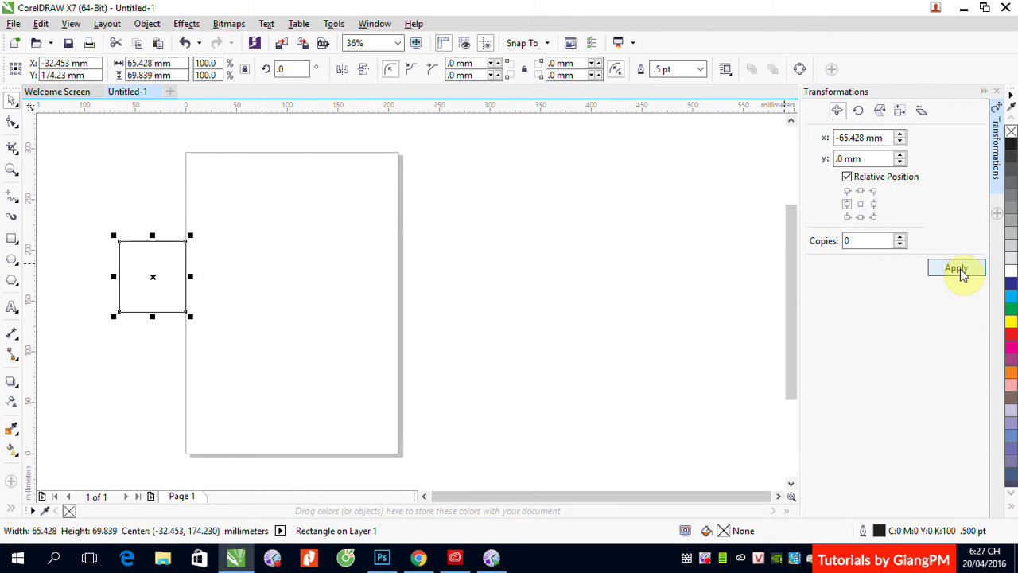
Undo the rectangle's shift to the left
{"action": "left_click", "coordinate": [849, 137]}
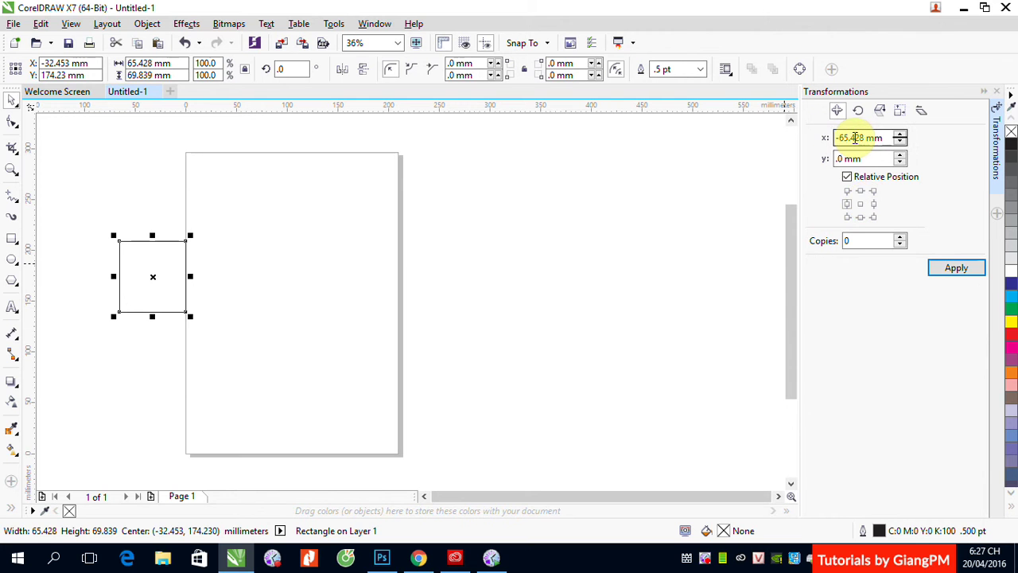
{"action": "double_click", "coordinate": [854, 137]}
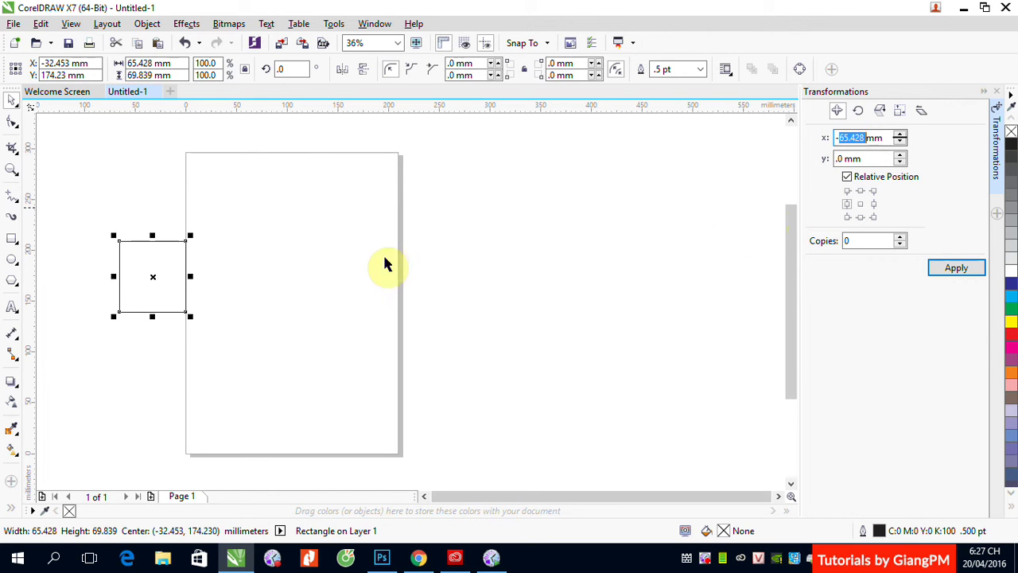
{"action": "left_click", "coordinate": [686, 358]}
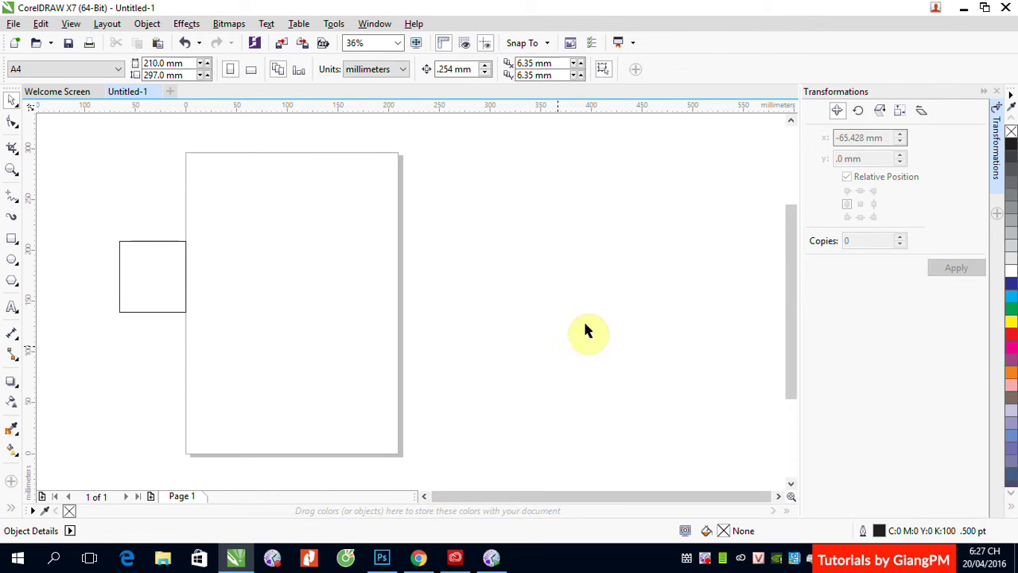
{"action": "key", "text": "ctrl+z"}
Try a 100 mm horizontal relative move on the rectangle with 0 copies, and undo it
{"action": "double_click", "coordinate": [851, 138]}
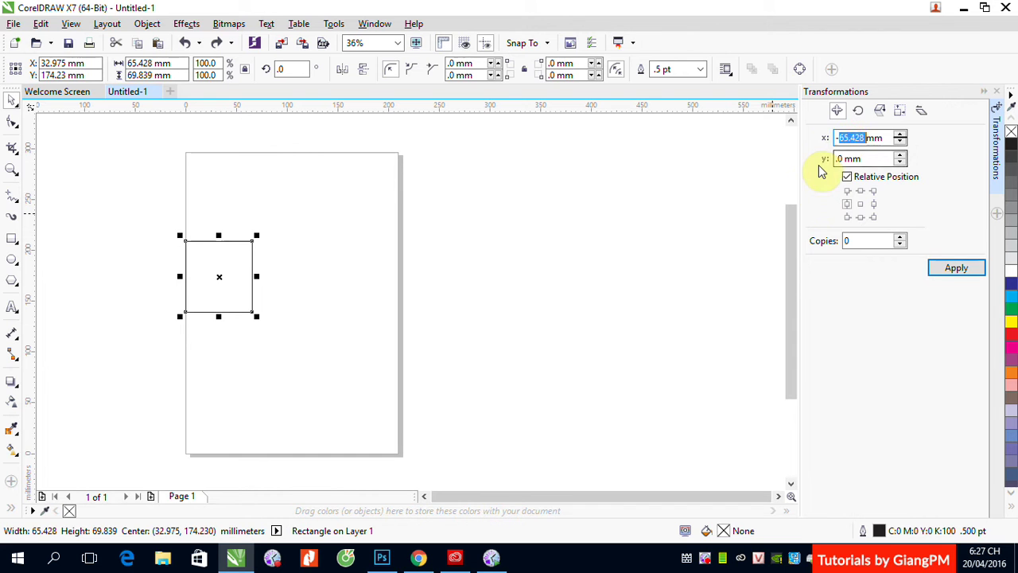
{"action": "key", "text": "BackSpace"}
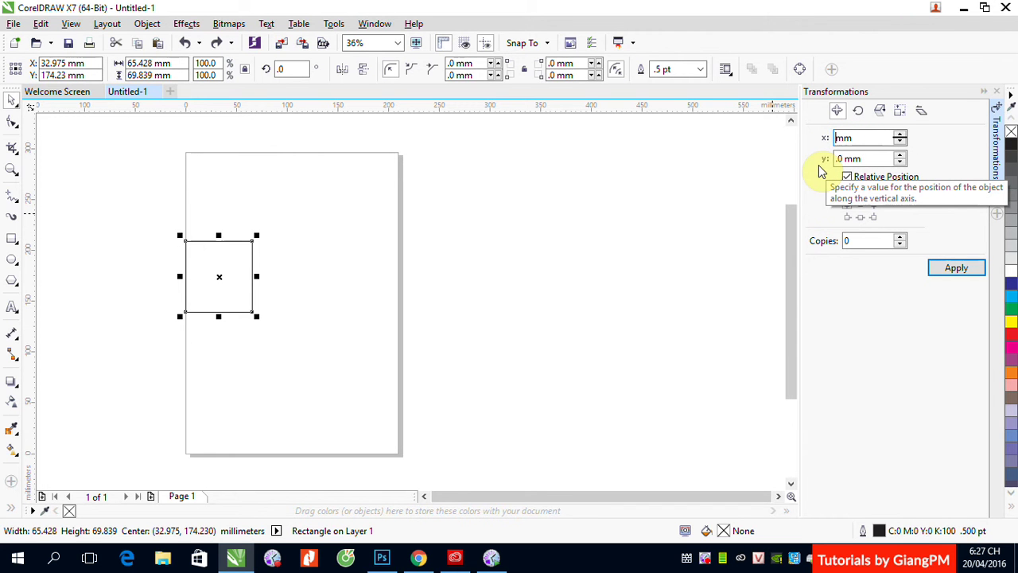
{"action": "type", "text": "100"}
{"action": "left_click", "coordinate": [951, 269]}
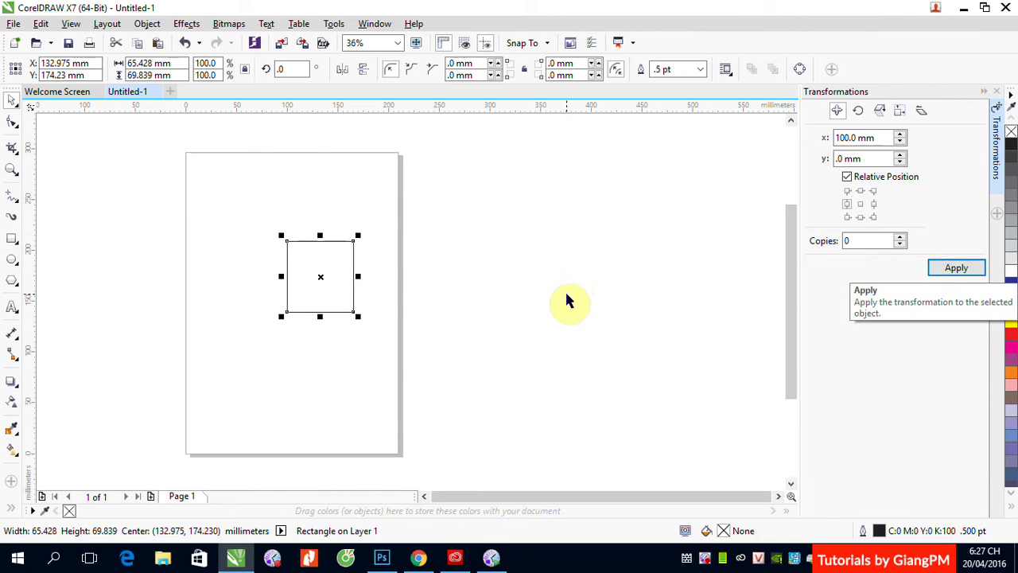
{"action": "key", "text": "ctrl+z"}
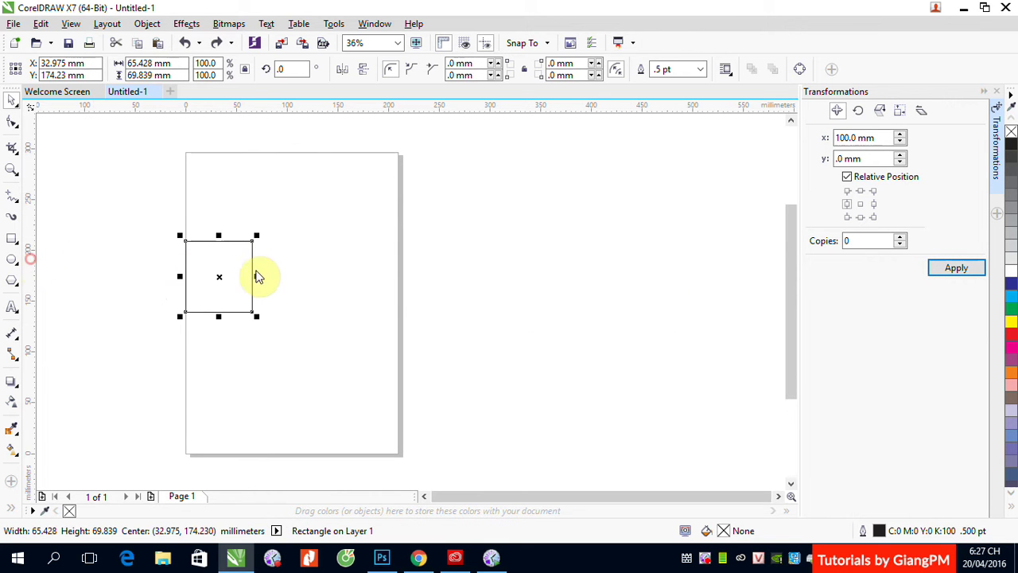
Place a vertical guideline on the rectangle's right edge at about 66 mm and reset the rectangle's relative position to the centre point
{"action": "left_click_drag", "start_coordinate": [255, 276], "coordinate": [179, 317]}
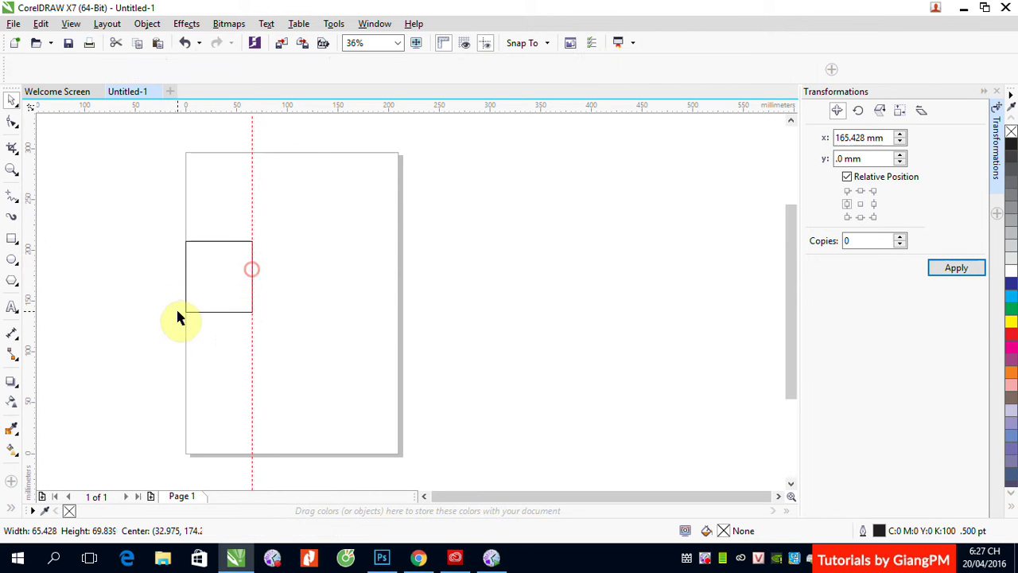
{"action": "left_click", "coordinate": [860, 204]}
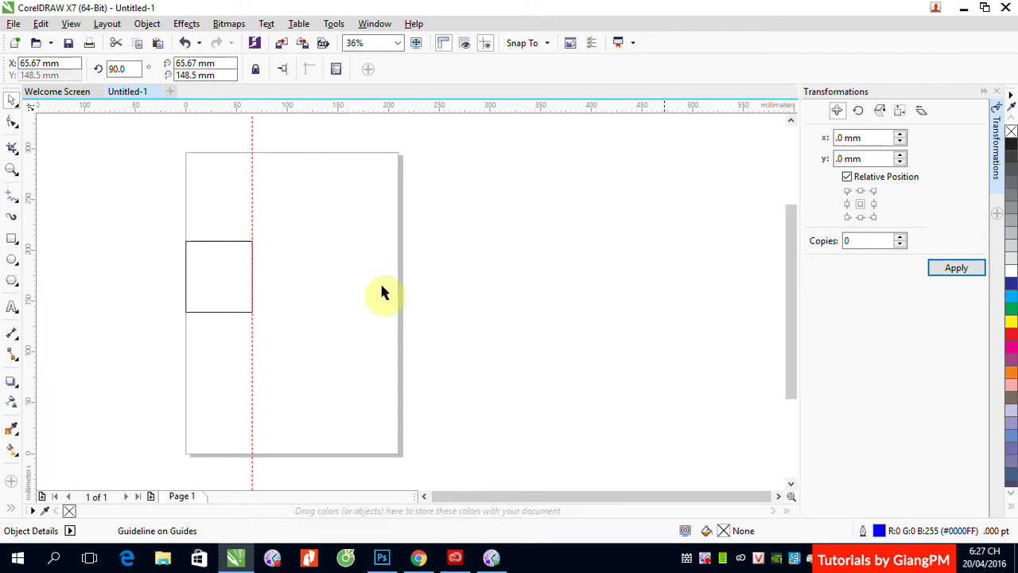
{"action": "left_click", "coordinate": [226, 299]}
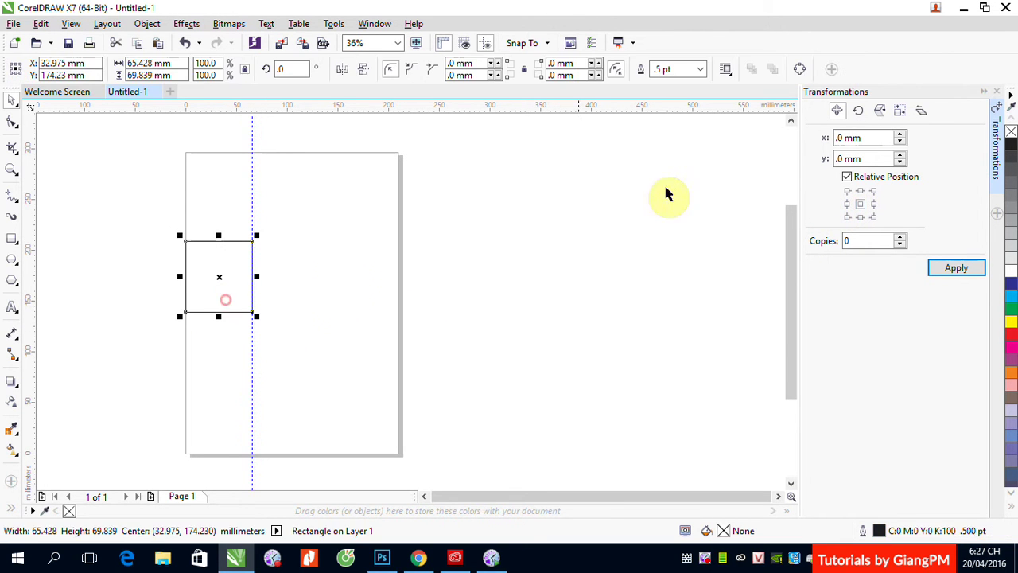
Move the rectangle 100 mm horizontally from the centre relative position with 0 copies, and mark its right edge with a vertical guideline
{"action": "double_click", "coordinate": [836, 138]}
{"action": "type", "text": "1"}
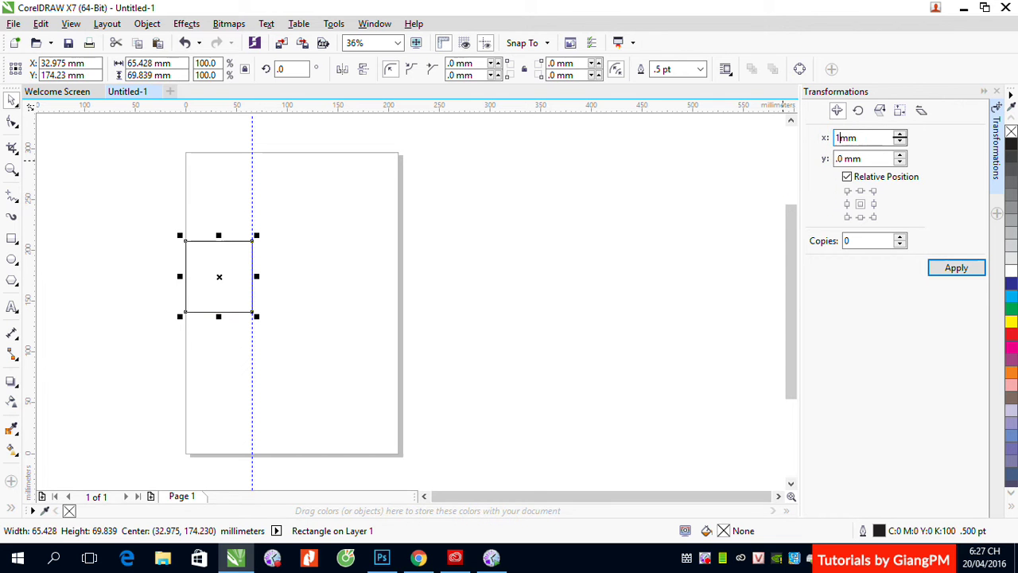
{"action": "type", "text": "00"}
{"action": "left_click", "coordinate": [958, 270]}
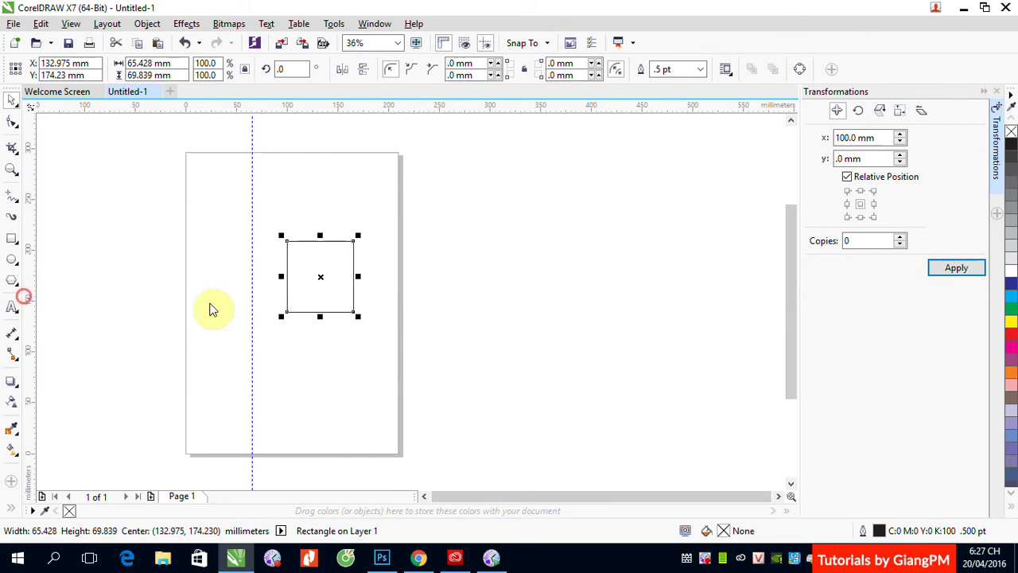
{"action": "left_click_drag", "start_coordinate": [210, 309], "coordinate": [356, 315]}
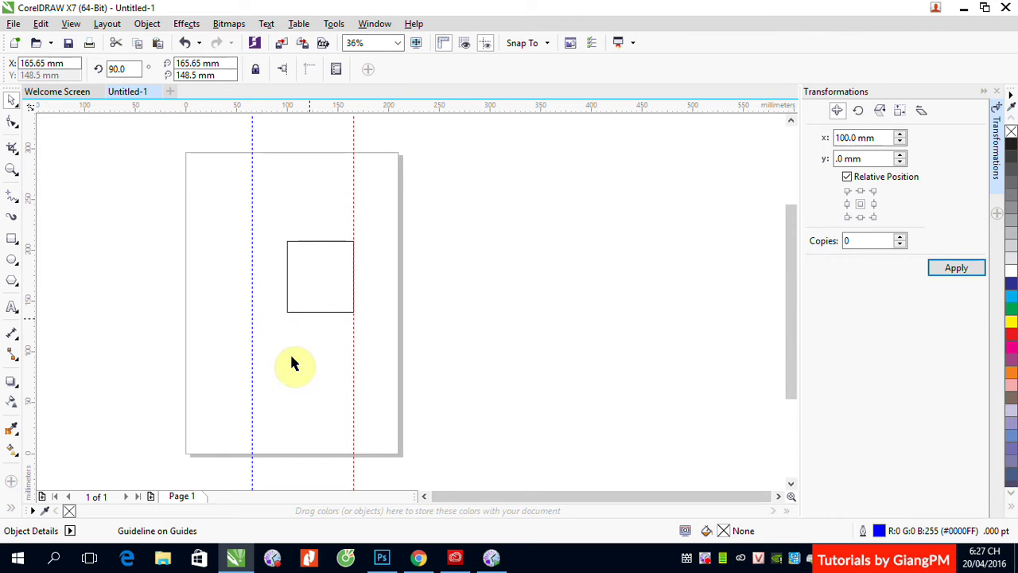
Undo the second vertical guideline and the rectangle's 100 mm horizontal move
{"action": "left_click", "coordinate": [292, 373]}
{"action": "key", "text": "ctrl+z"}
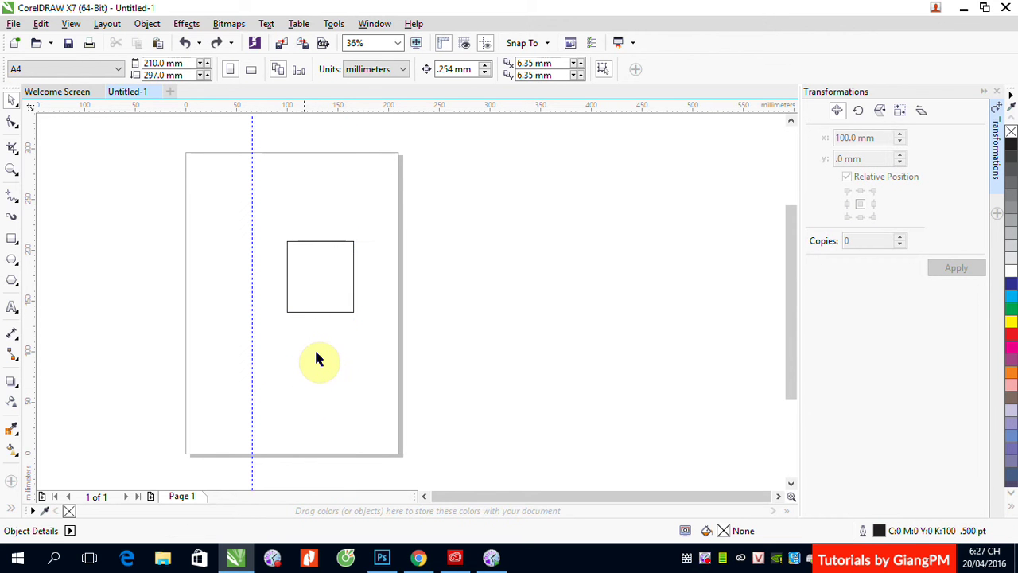
{"action": "key", "text": "ctrl+z"}
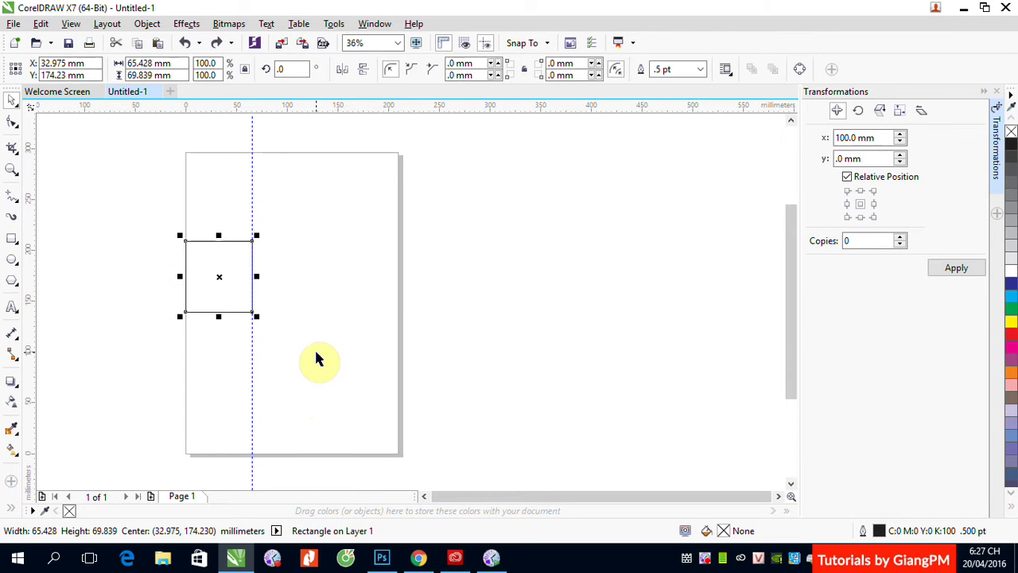
Choose the middle left relative position, set the horizontal offset to 100 mm, and move the rectangle with 0 copies
{"action": "left_click", "coordinate": [848, 204]}
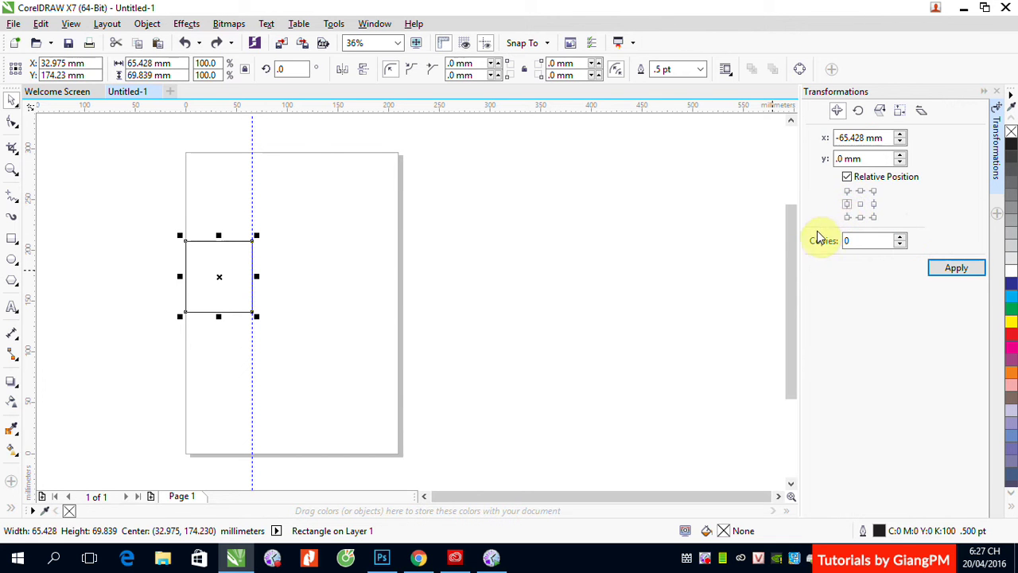
{"action": "left_click", "coordinate": [865, 139]}
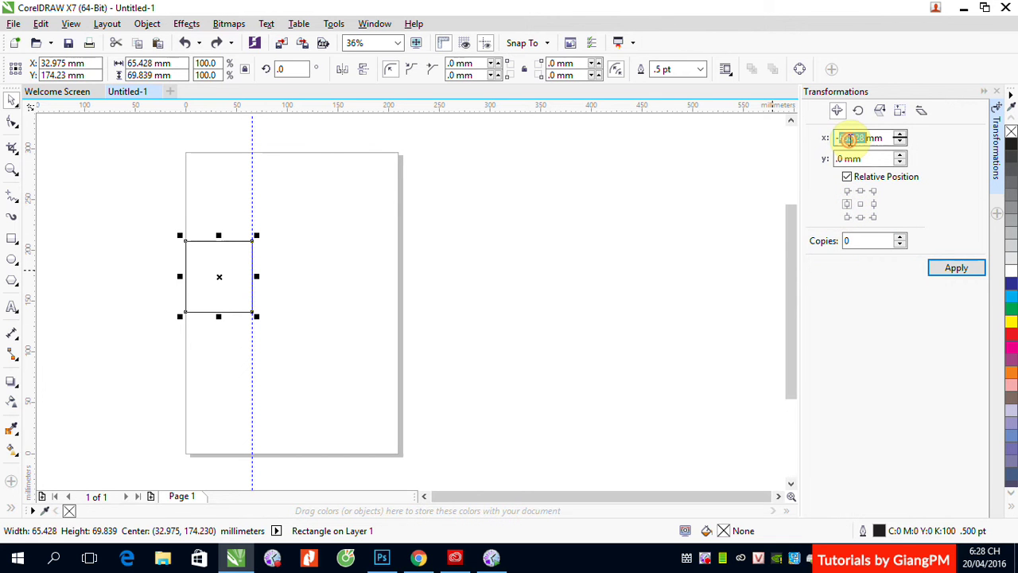
{"action": "double_click", "coordinate": [865, 138]}
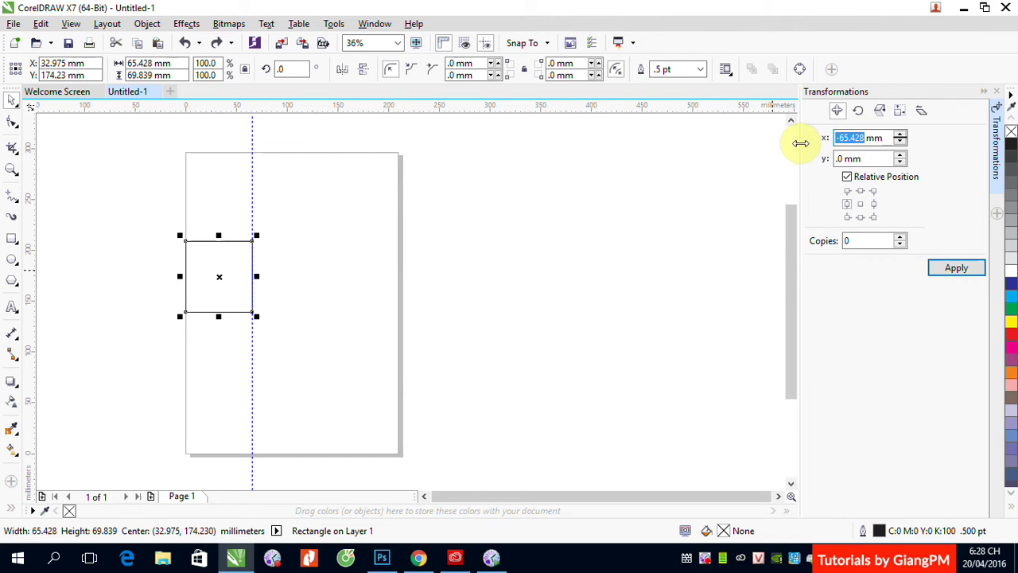
{"action": "type", "text": "100"}
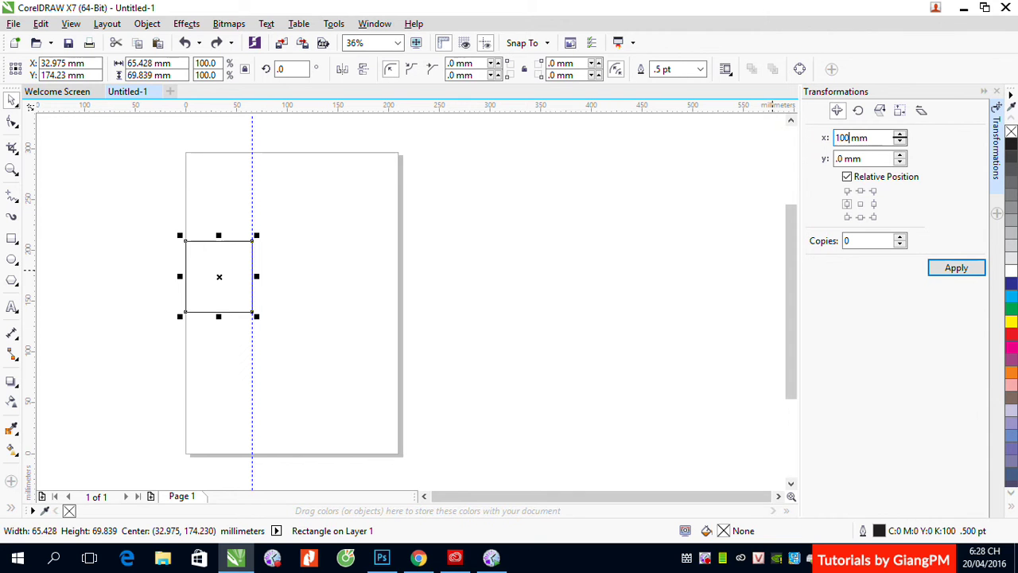
{"action": "left_click", "coordinate": [958, 271]}
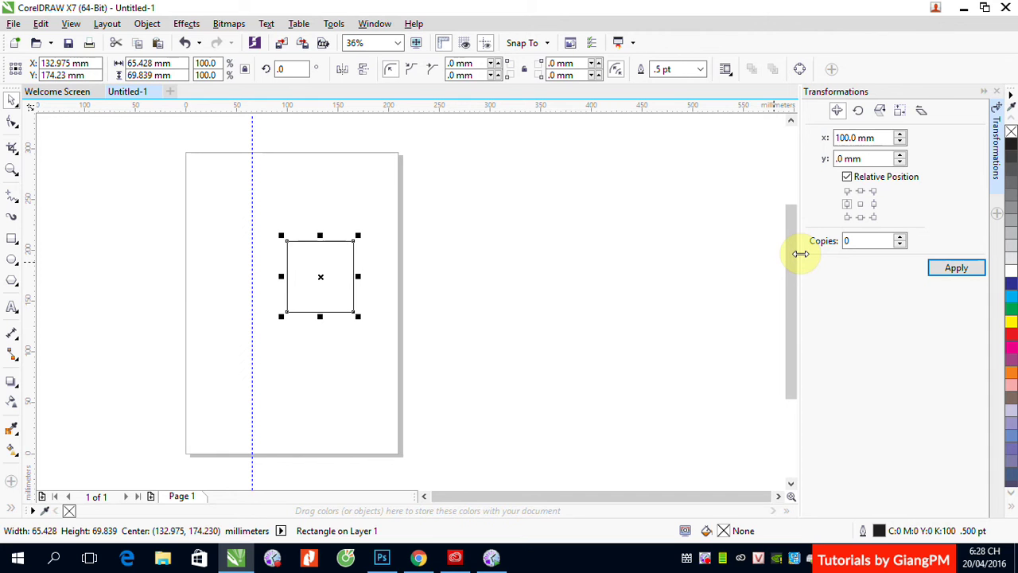
Examine how the horizontal and vertical offsets change when different relative position anchor points are chosen for the rectangle
{"action": "left_click", "coordinate": [862, 207]}
{"action": "left_click", "coordinate": [860, 191]}
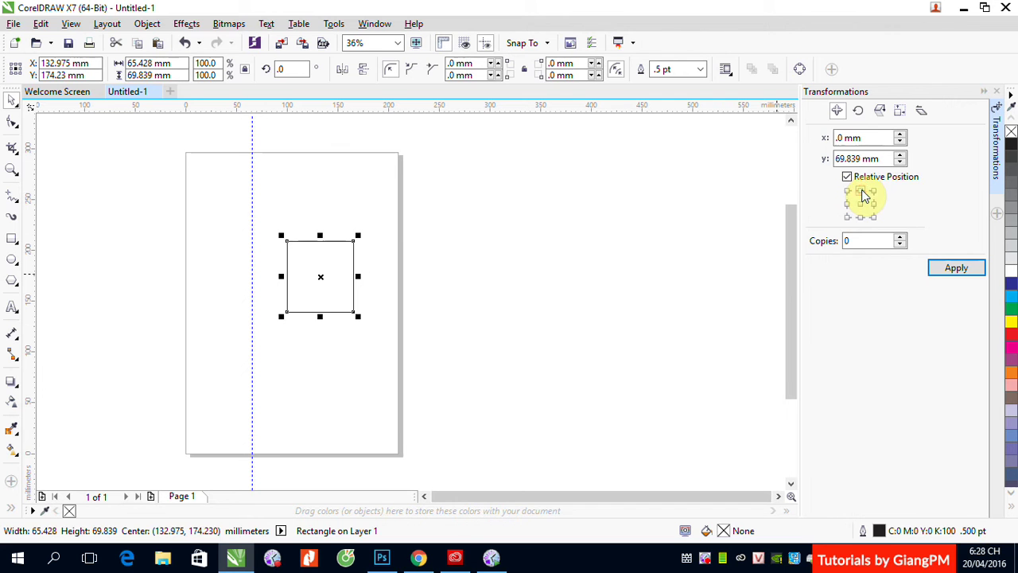
{"action": "left_click", "coordinate": [847, 193]}
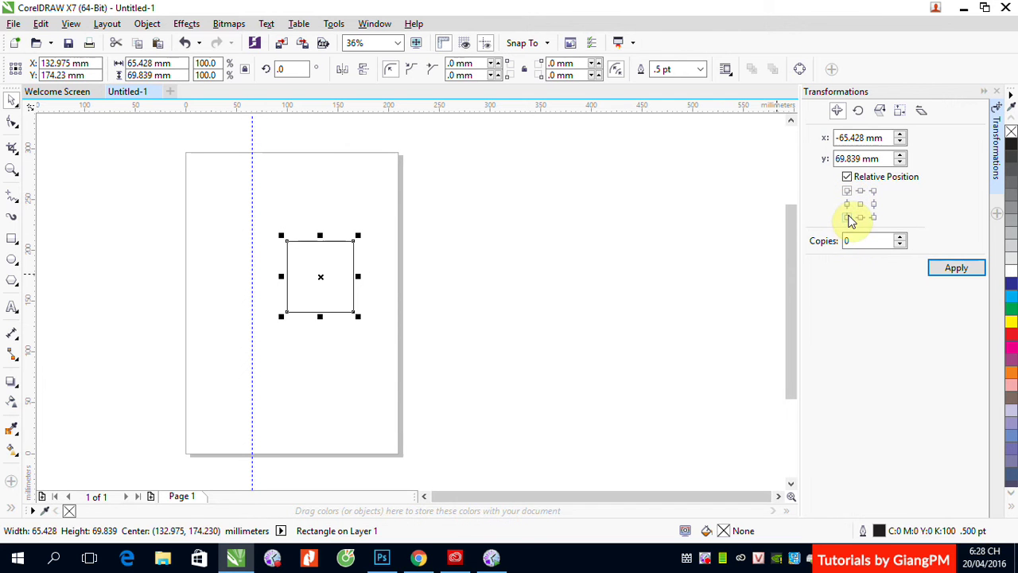
{"action": "left_click", "coordinate": [848, 217]}
{"action": "left_click", "coordinate": [847, 205]}
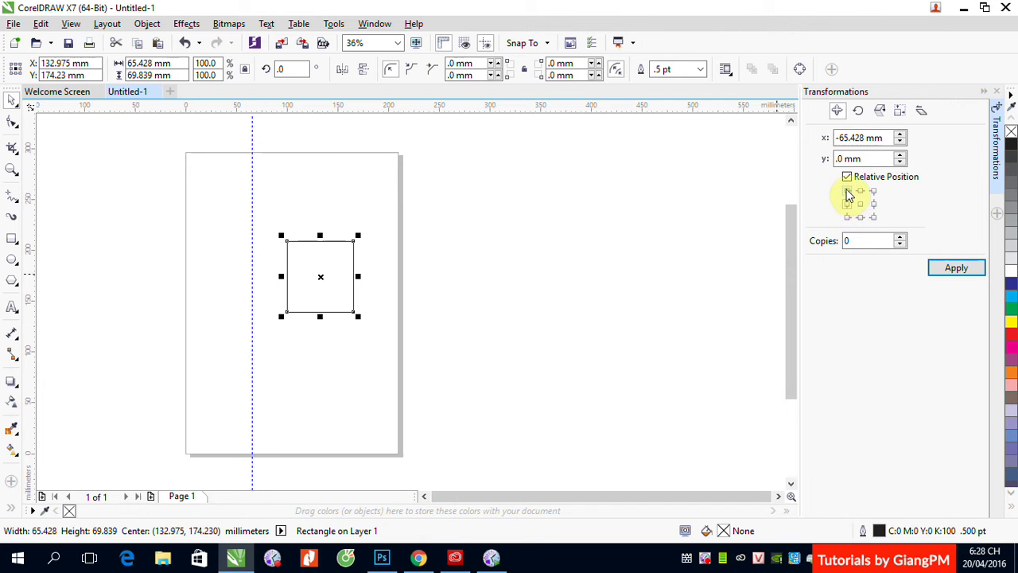
{"action": "left_click", "coordinate": [847, 192]}
{"action": "left_click", "coordinate": [848, 217]}
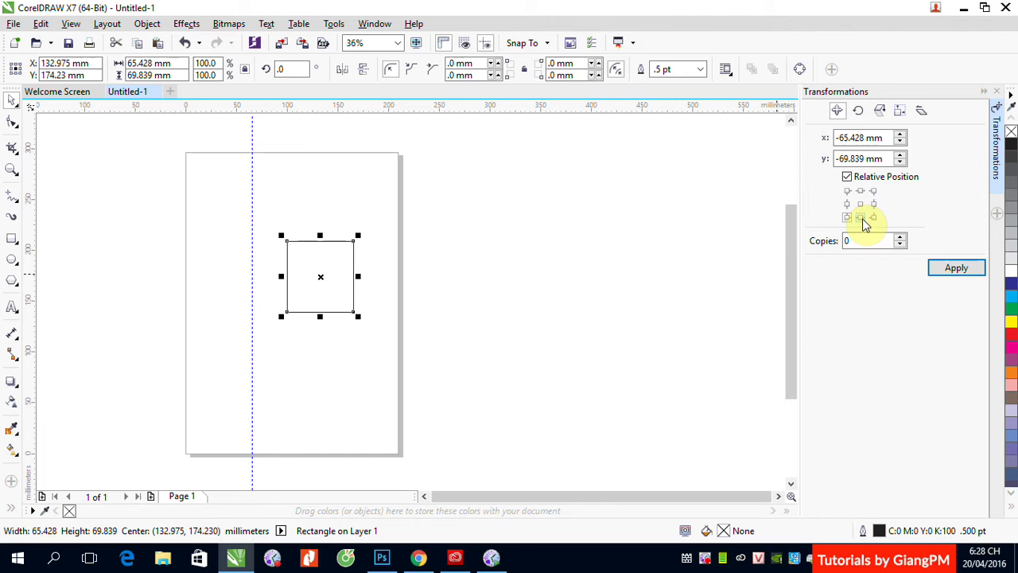
{"action": "left_click", "coordinate": [860, 217]}
{"action": "left_click", "coordinate": [873, 216]}
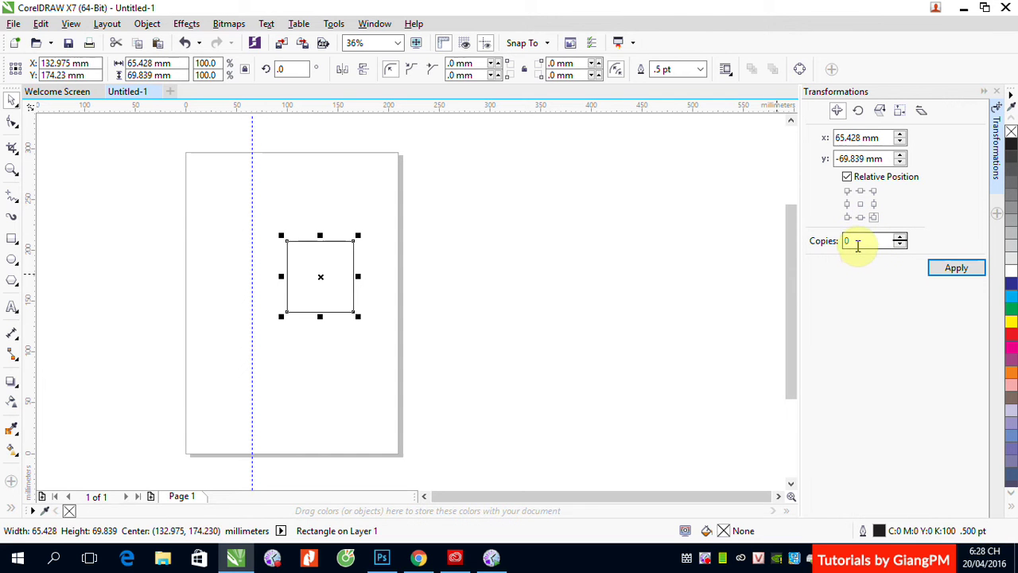
{"action": "double_click", "coordinate": [853, 242]}
{"action": "left_click", "coordinate": [497, 266]}
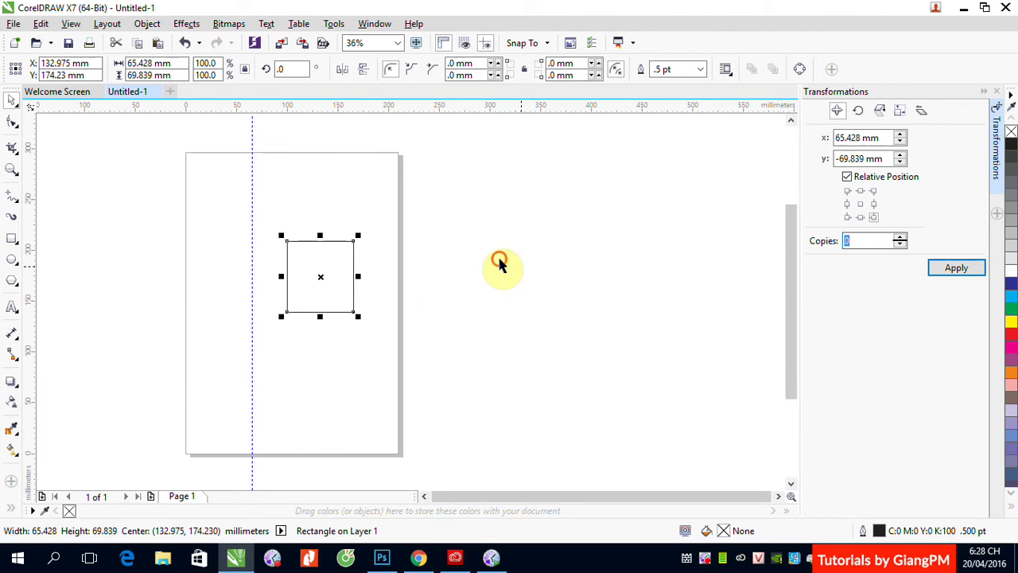
Delete the rectangle and the vertical guideline to leave the page empty
{"action": "left_click_drag", "start_coordinate": [231, 212], "coordinate": [470, 383]}
{"action": "key", "text": "Delete"}
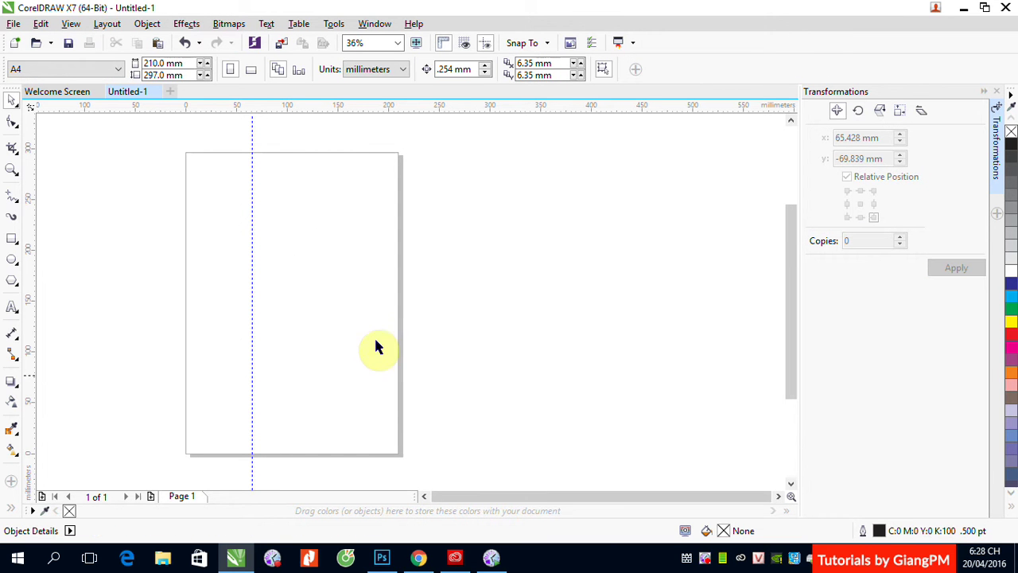
{"action": "left_click", "coordinate": [253, 313]}
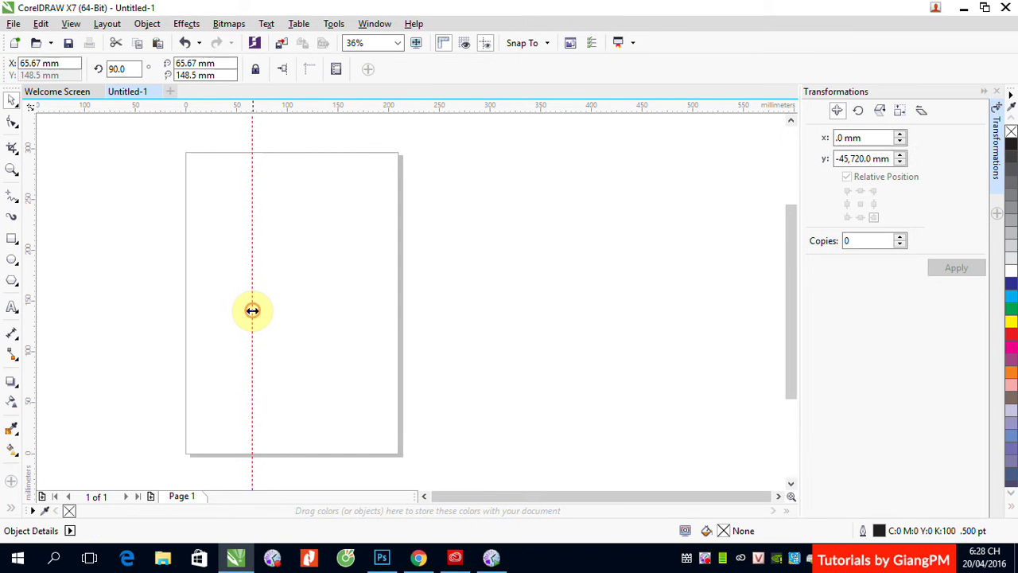
{"action": "key", "text": "alt+l"}
{"action": "key", "text": "i"}
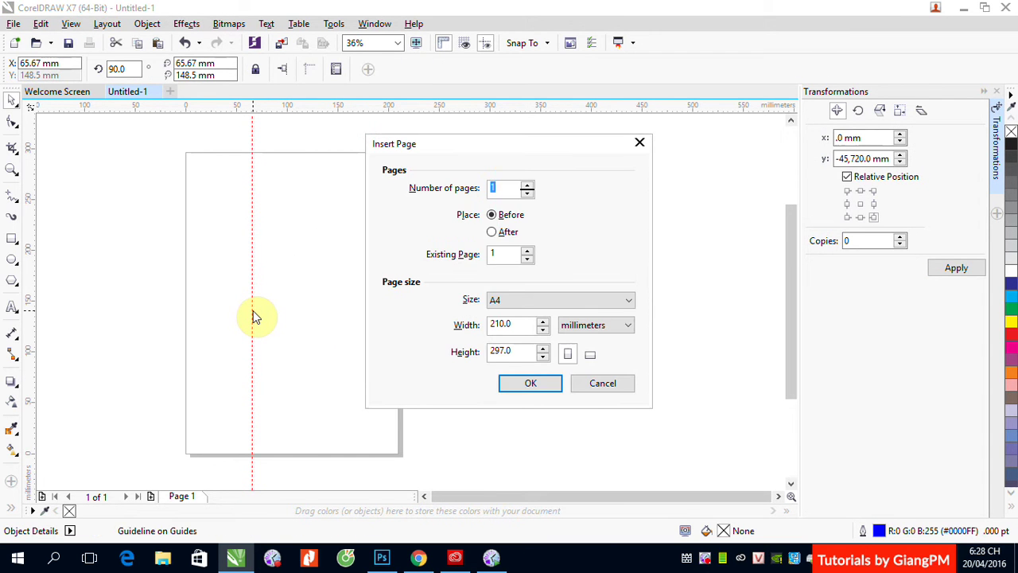
{"action": "left_click", "coordinate": [592, 383]}
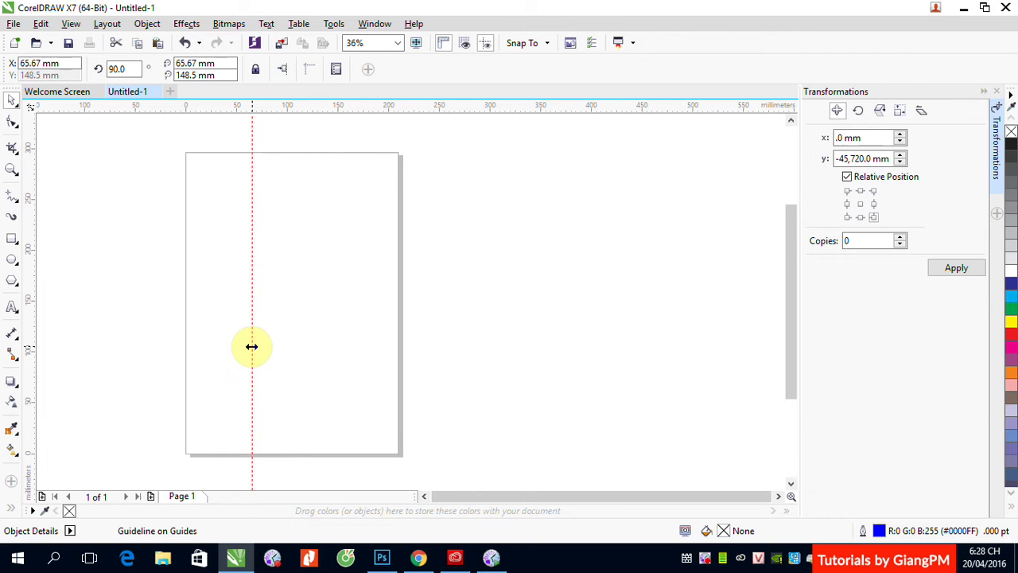
{"action": "key", "text": "Delete"}
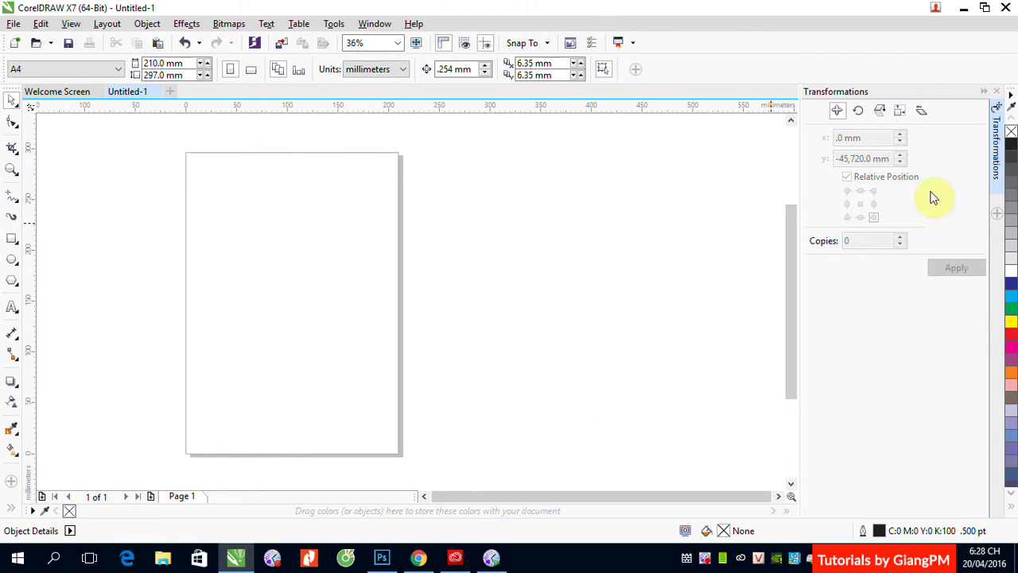
Switch the transformation type from Position to Rotate
{"action": "left_click", "coordinate": [857, 111]}
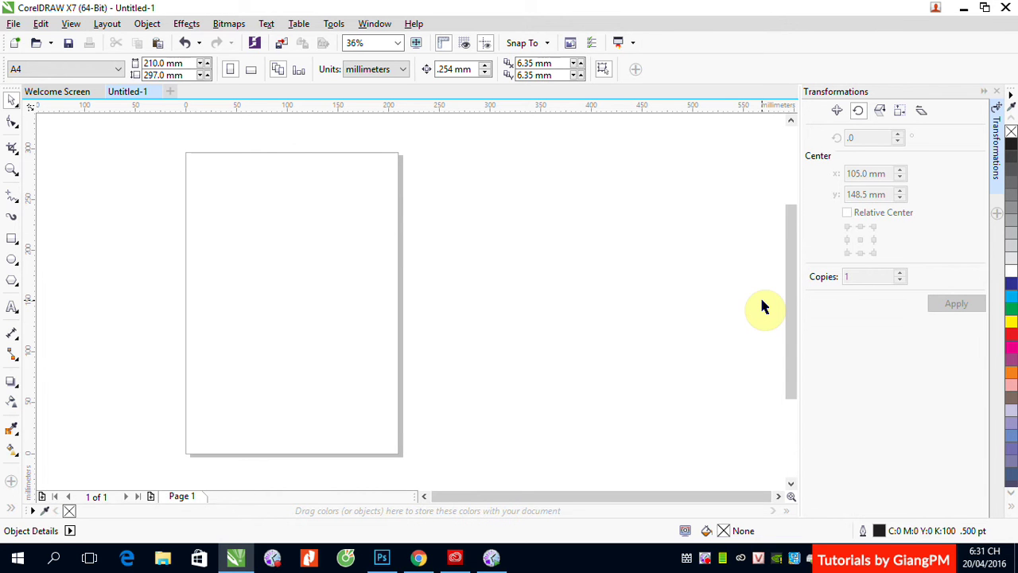
{"action": "left_click", "coordinate": [704, 560]}
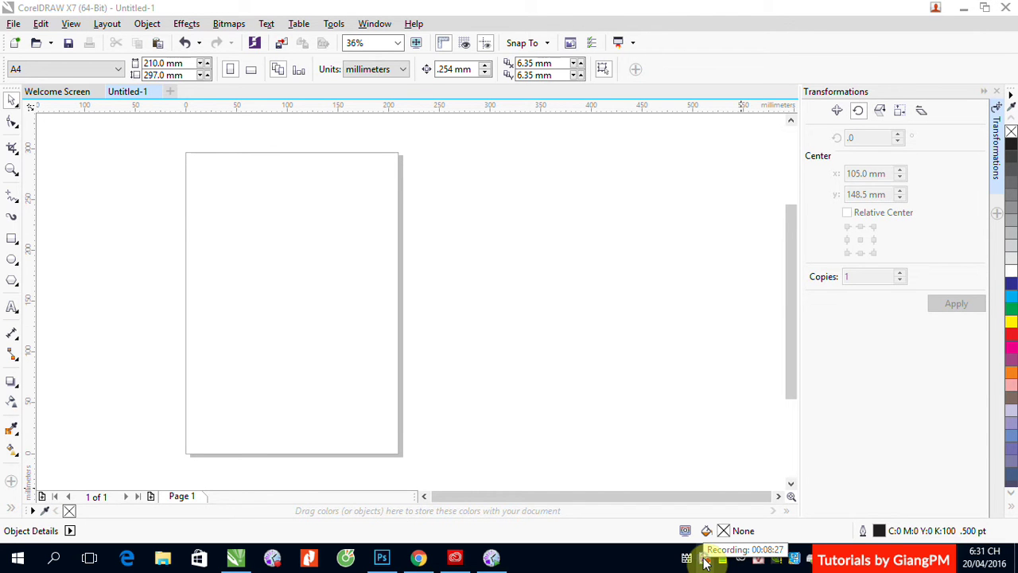
{"action": "right_click", "coordinate": [704, 559]}
{"action": "left_click", "coordinate": [731, 367]}
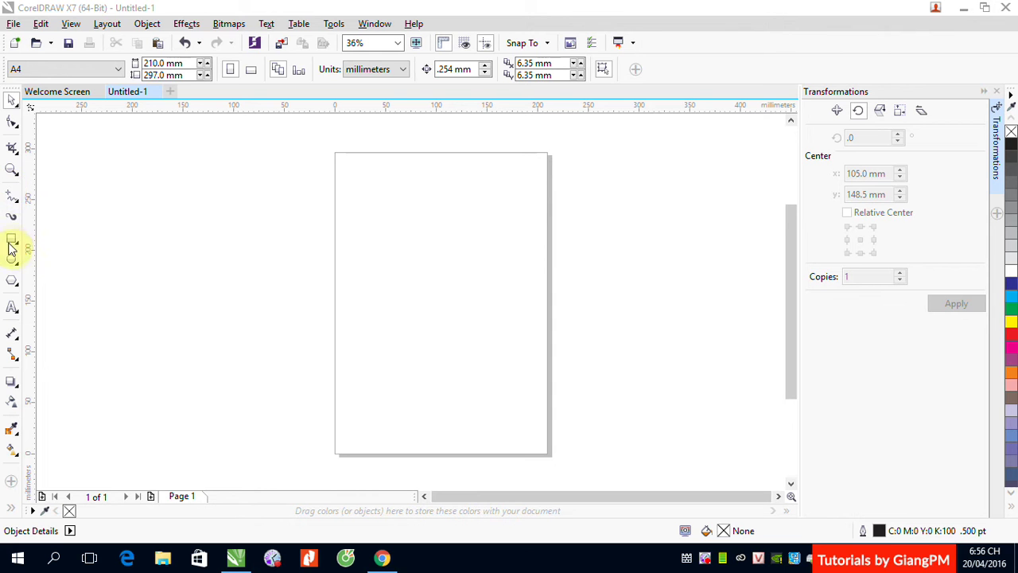
{"action": "left_click", "coordinate": [12, 199]}
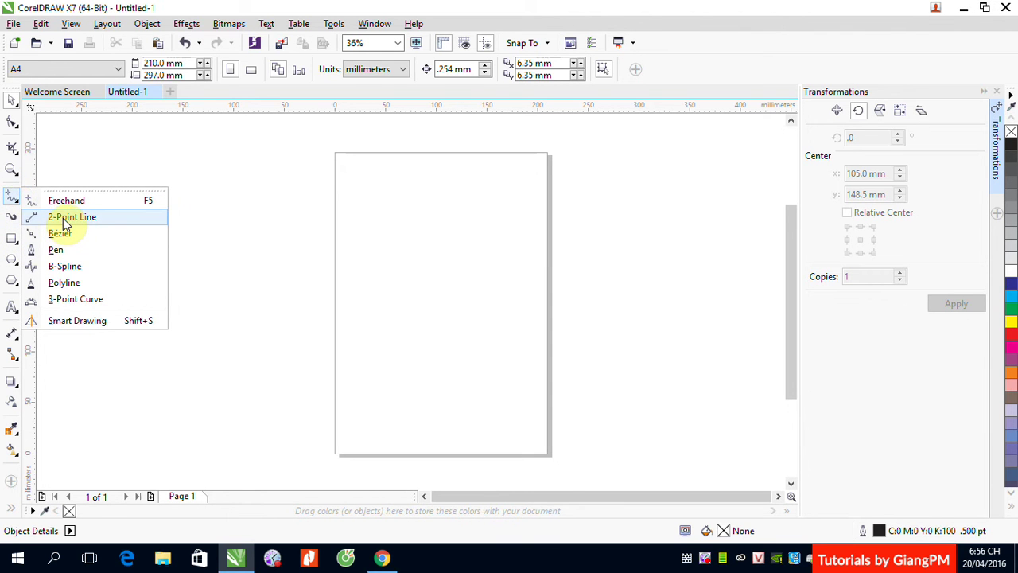
{"action": "left_click", "coordinate": [63, 218]}
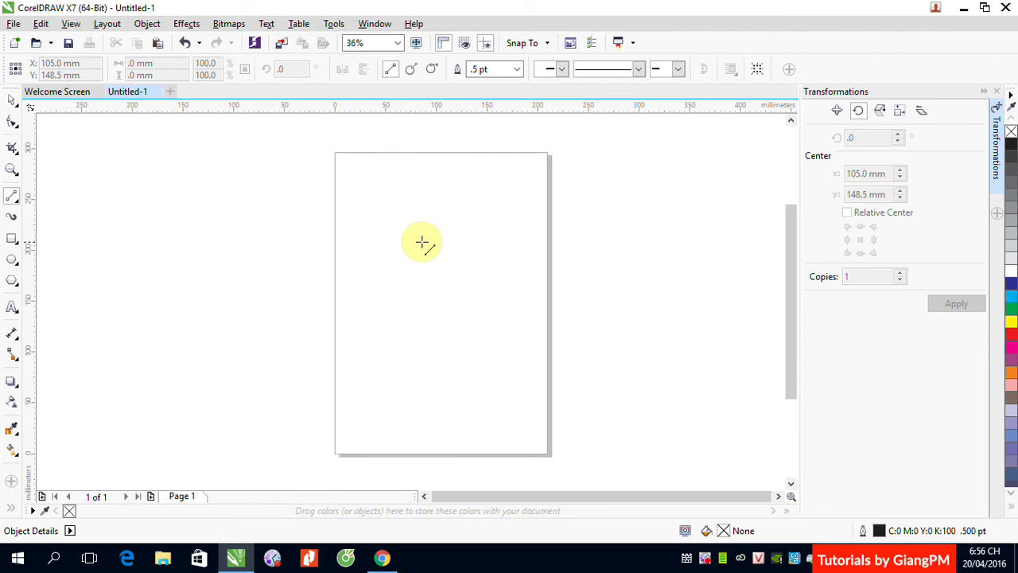
{"action": "left_click_drag", "start_coordinate": [441, 173], "coordinate": [430, 383]}
{"action": "left_click", "coordinate": [11, 99]}
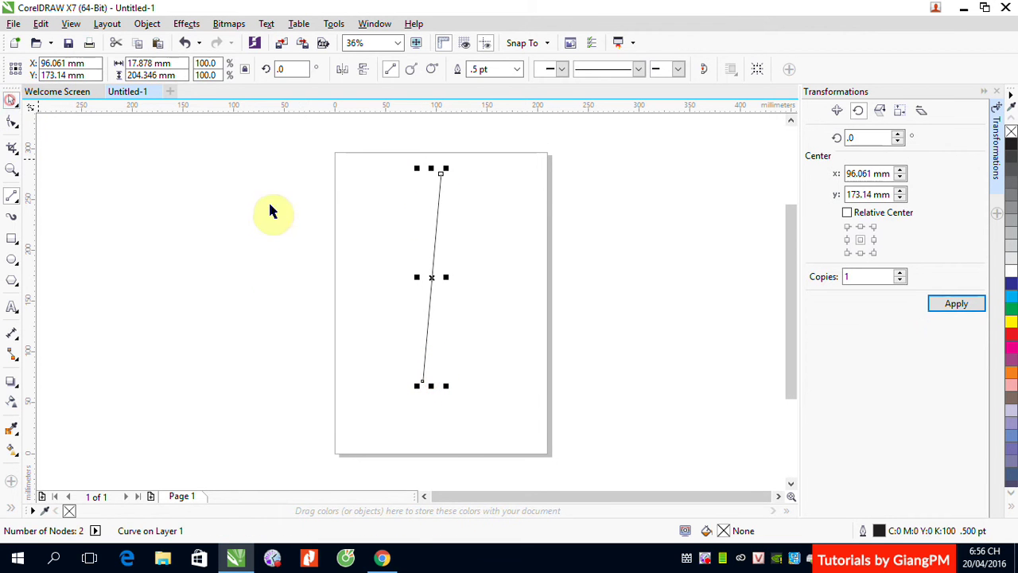
{"action": "key", "text": "Delete"}
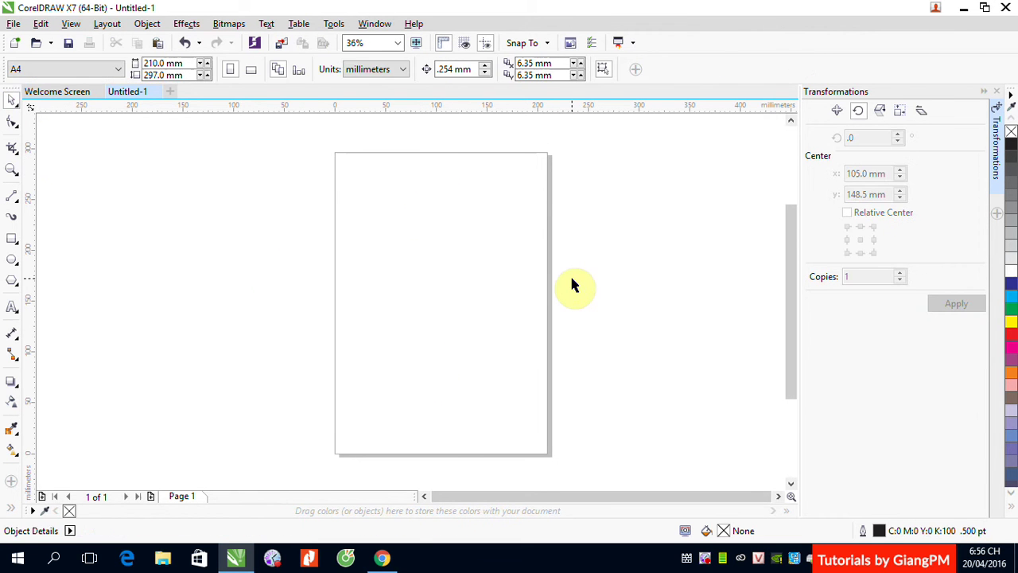
Draw a vertical straight line about 246 mm long with the Pen tool and move it up about 11 mm on the page
{"action": "left_click", "coordinate": [12, 218]}
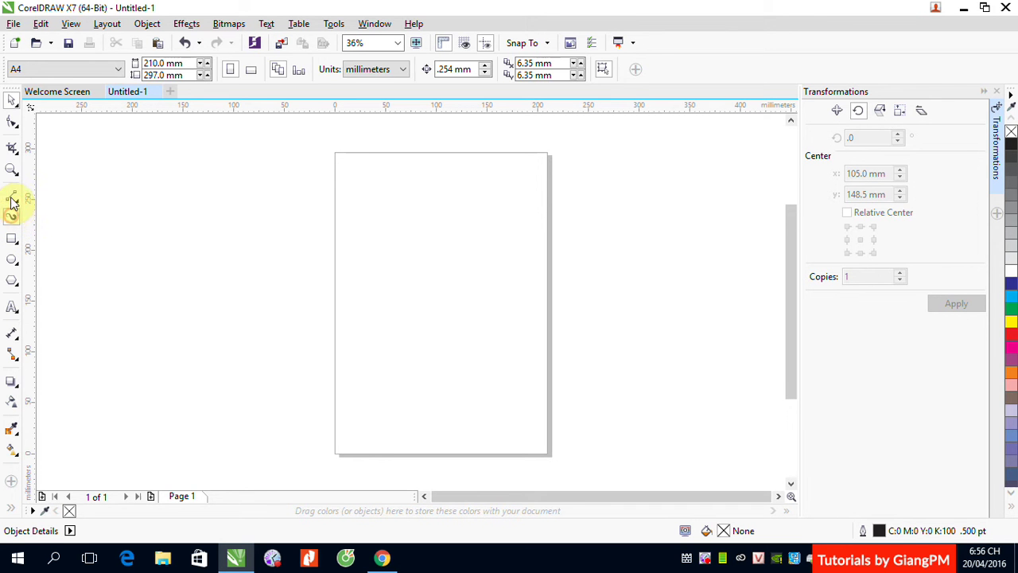
{"action": "left_click", "coordinate": [11, 197]}
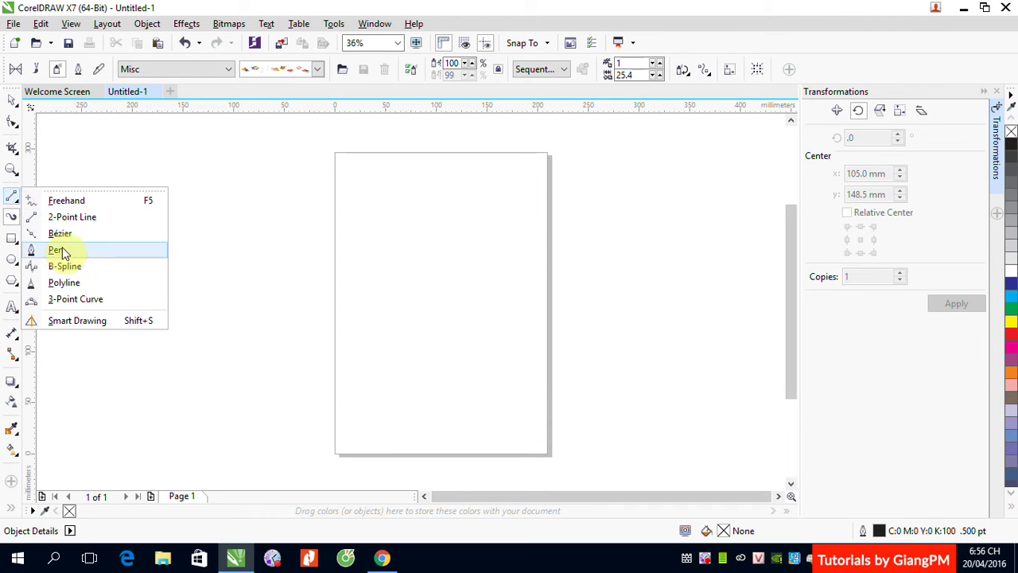
{"action": "left_click", "coordinate": [62, 251]}
{"action": "left_click", "coordinate": [436, 196]}
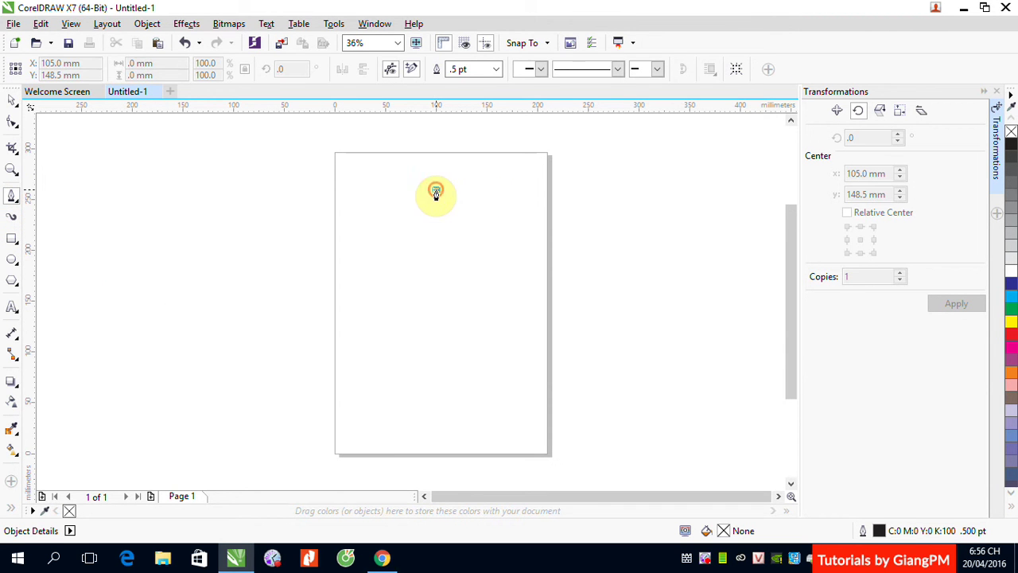
{"action": "double_click", "coordinate": [435, 443]}
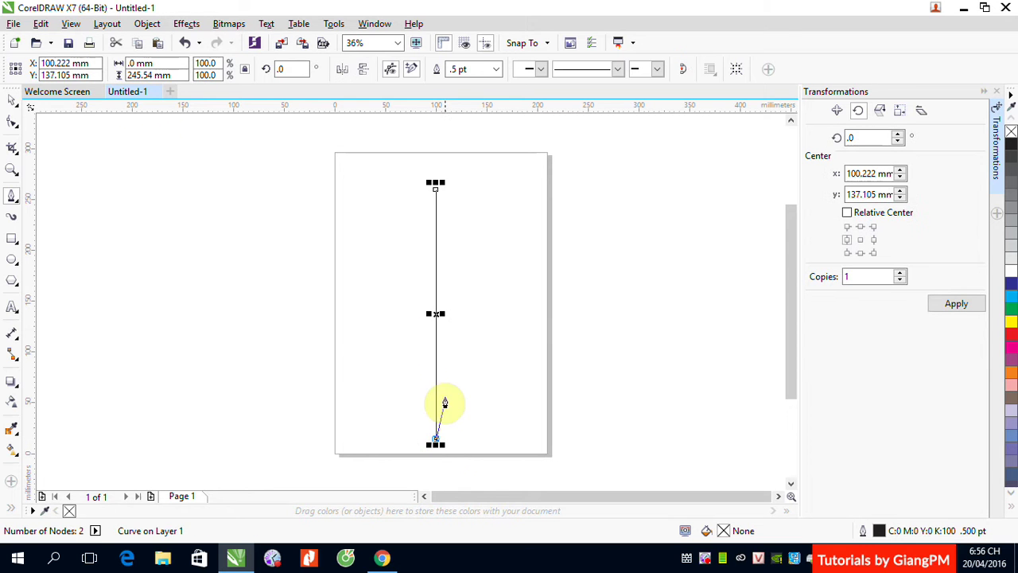
{"action": "left_click", "coordinate": [11, 100]}
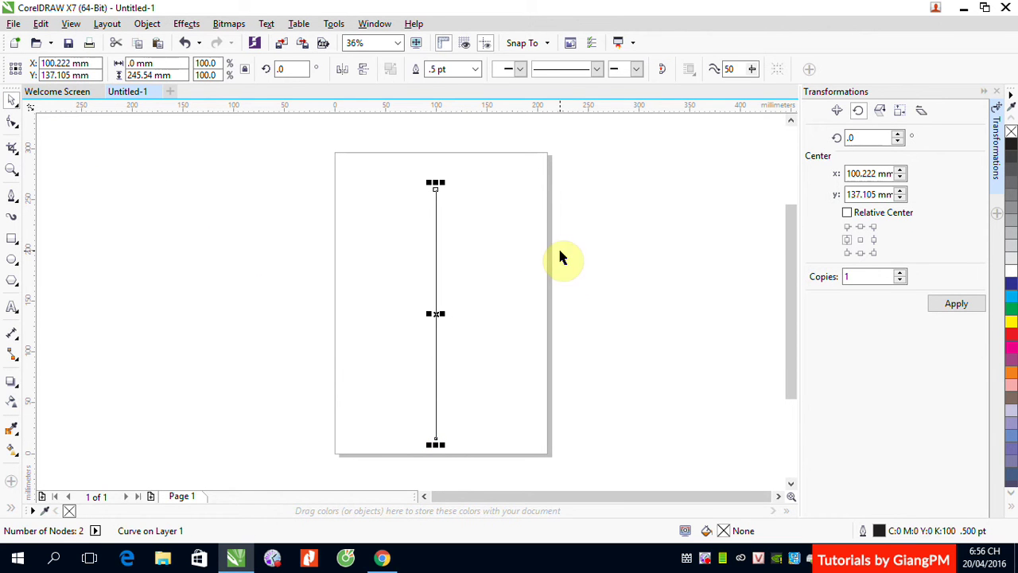
{"action": "left_click", "coordinate": [558, 248]}
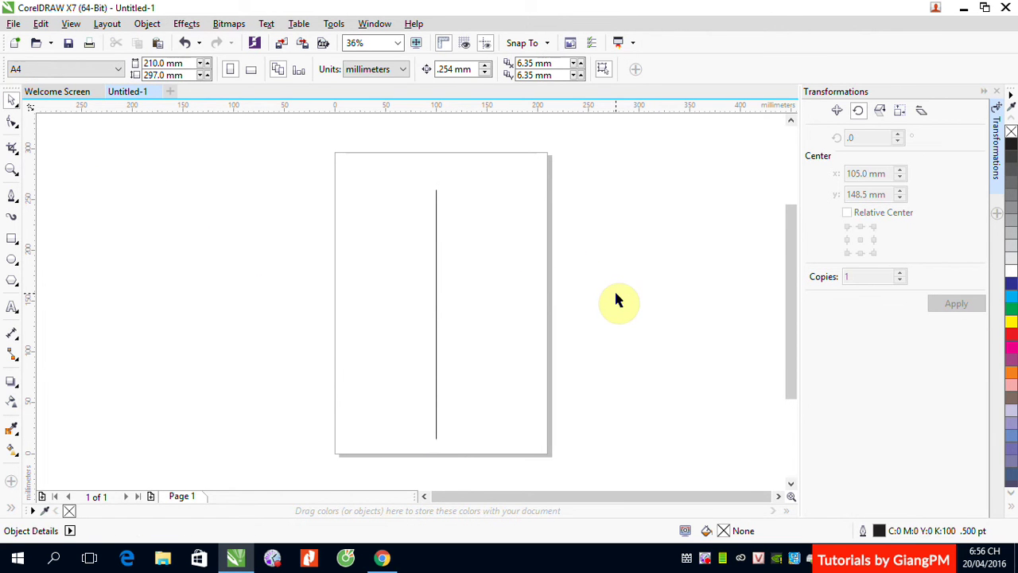
{"action": "left_click_drag", "start_coordinate": [436, 253], "coordinate": [435, 237]}
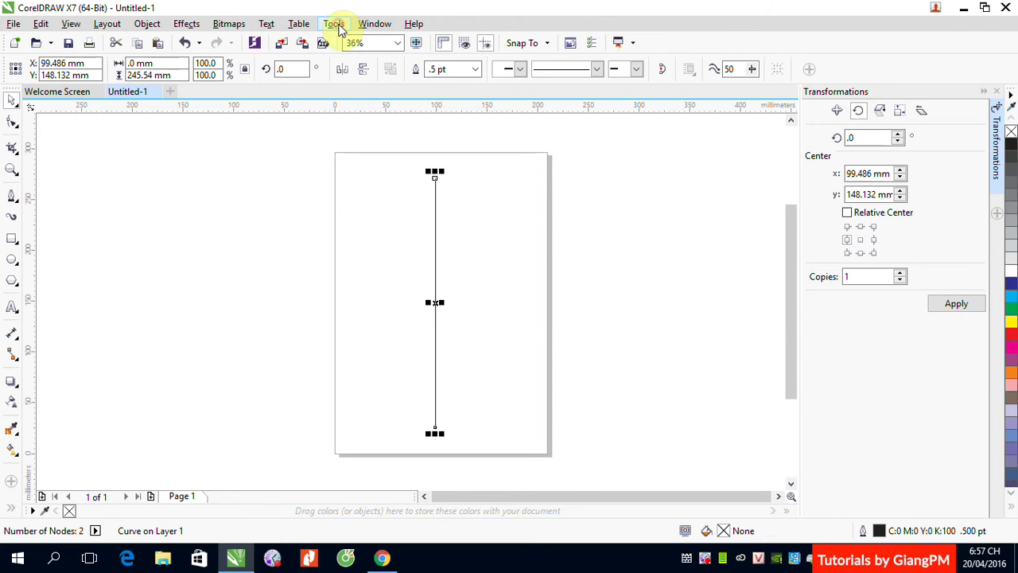
Set the constrain angle in the workspace's Edit options to 6 degrees
{"action": "left_click", "coordinate": [332, 27]}
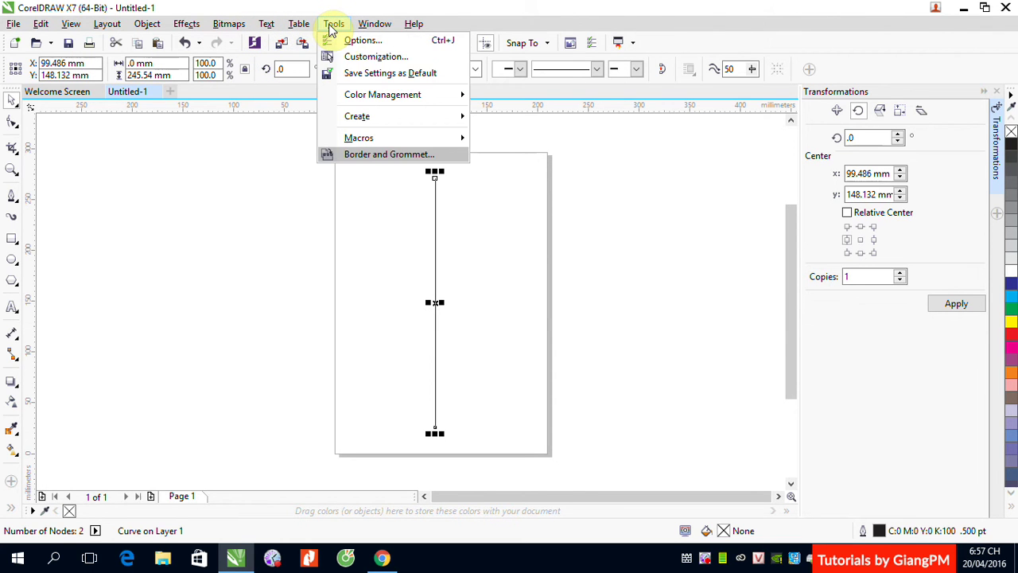
{"action": "key", "text": "Escape"}
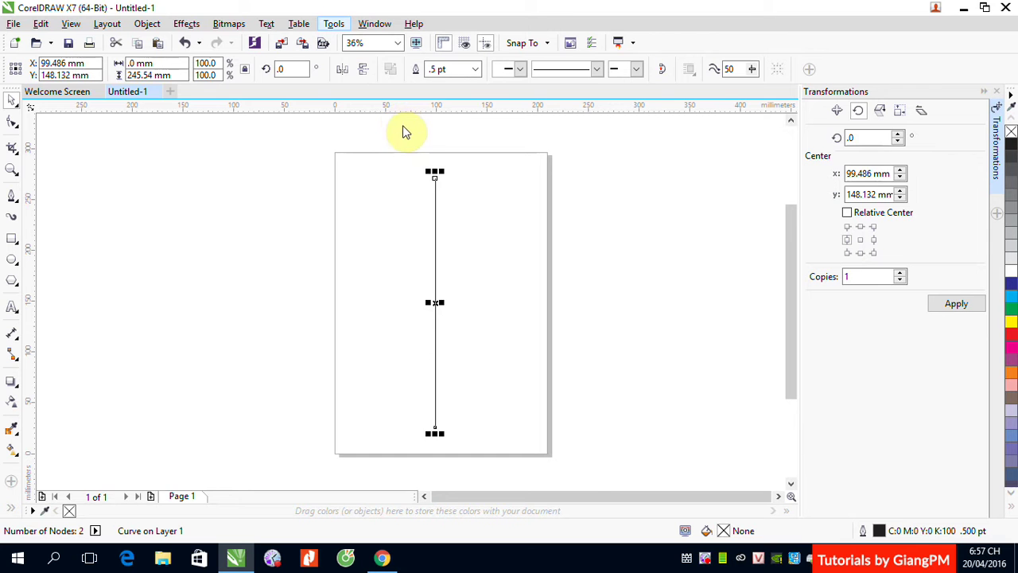
{"action": "left_click", "coordinate": [404, 153]}
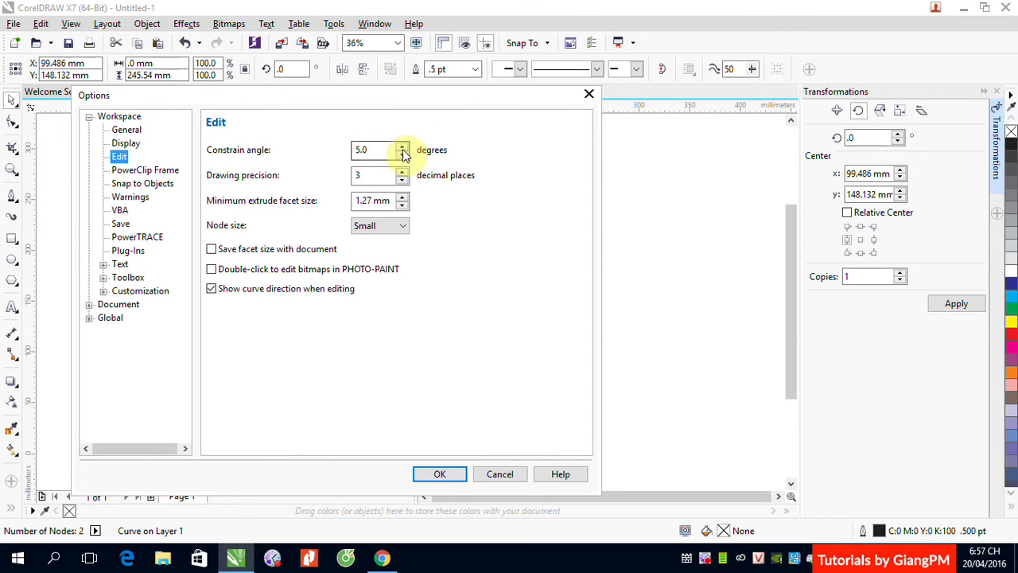
{"action": "double_click", "coordinate": [370, 150]}
{"action": "type", "text": "6"}
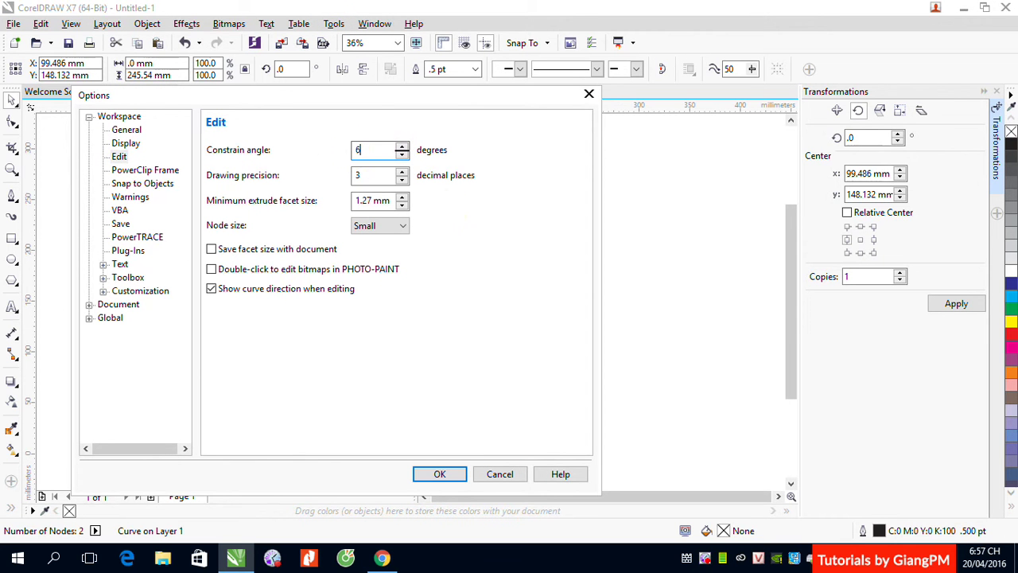
{"action": "left_click", "coordinate": [444, 475]}
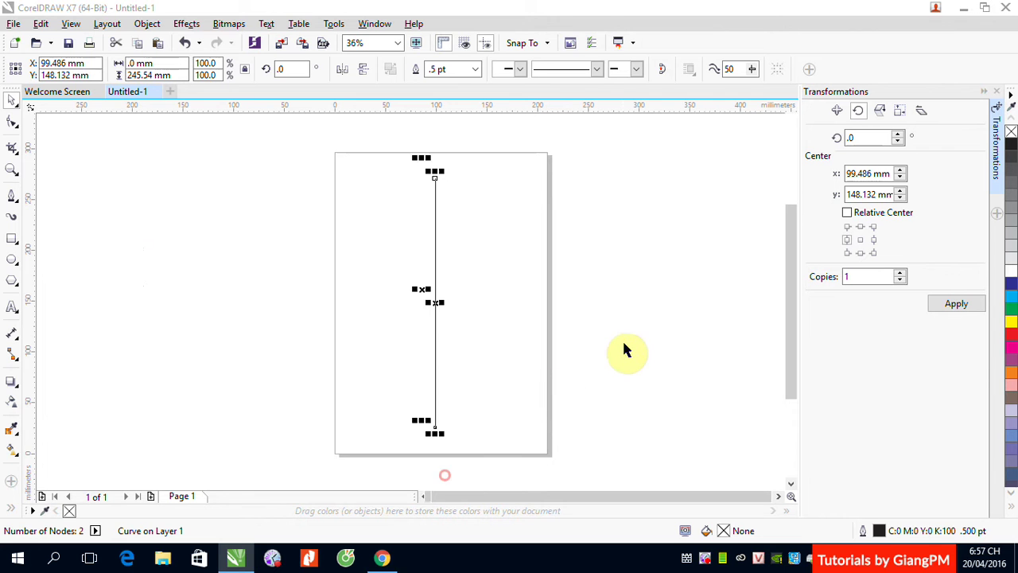
Rotate a copy of the vertical line by 6 degrees about its center, keeping the original line
{"action": "left_click", "coordinate": [435, 302]}
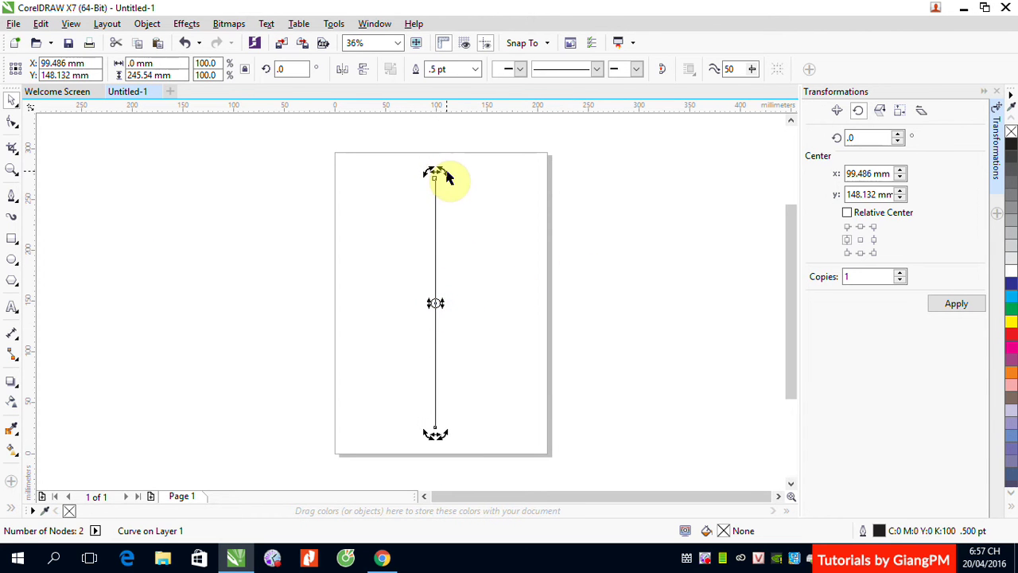
{"action": "left_click_drag", "start_coordinate": [442, 172], "coordinate": [430, 172]}
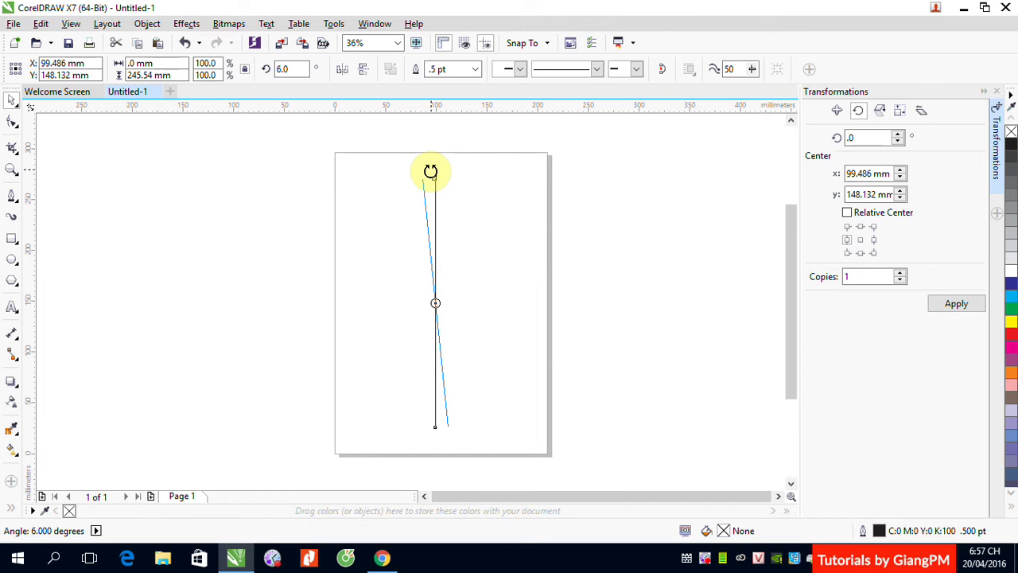
{"action": "left_click_drag", "start_coordinate": [430, 172], "coordinate": [432, 170]}
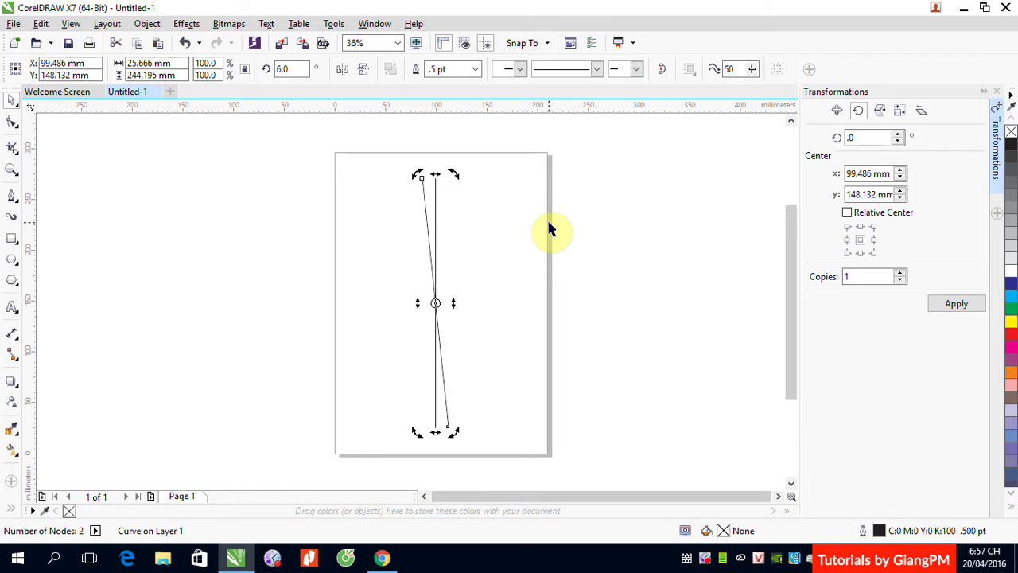
Repeat the 6-degree rotated copy of the line around the common center until the last copy is at 174 degrees
{"action": "key", "text": "ctrl+d"}
{"action": "key", "text": "ctrl+d"}
{"action": "key", "text": "ctrl+d"}
{"action": "key", "text": "ctrl+d"}
{"action": "key", "text": "ctrl+d"}
{"action": "key", "text": "ctrl+d"}
{"action": "key", "text": "ctrl+d"}
{"action": "key", "text": "ctrl+d"}
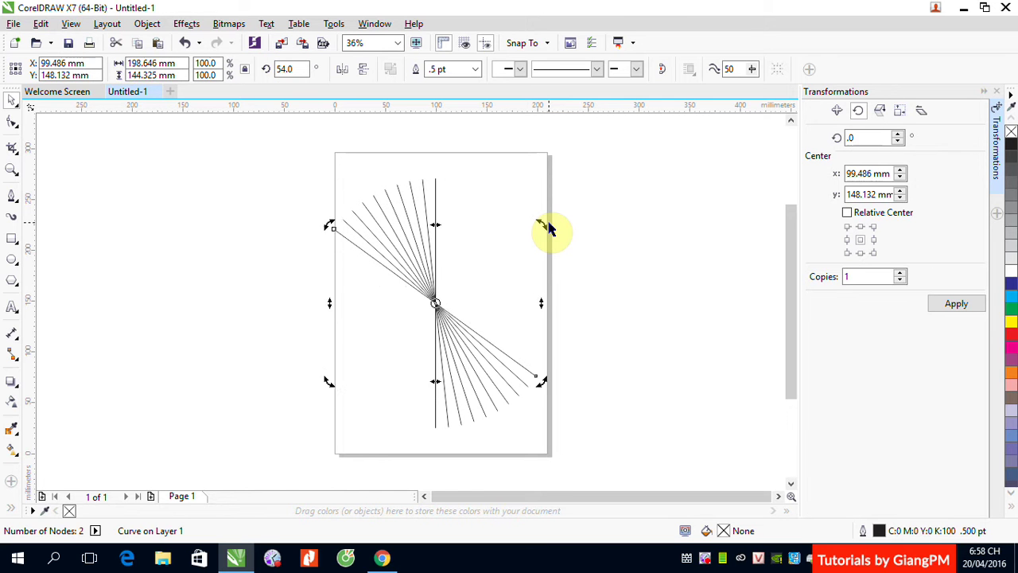
{"action": "key", "text": "ctrl+d"}
{"action": "key", "text": "ctrl+d"}
{"action": "key", "text": "ctrl+d"}
{"action": "key", "text": "ctrl+d"}
{"action": "key", "text": "ctrl+d"}
{"action": "key", "text": "ctrl+d"}
{"action": "key", "text": "ctrl+d"}
{"action": "key", "text": "ctrl+d"}
{"action": "key", "text": "ctrl+d"}
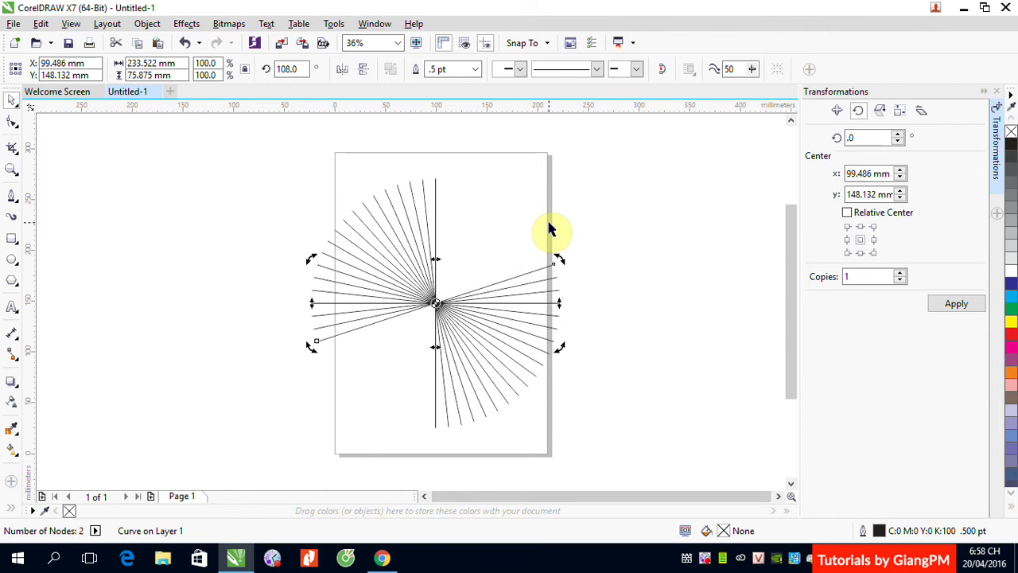
{"action": "key", "text": "ctrl+d"}
{"action": "key", "text": "ctrl+d"}
{"action": "key", "text": "ctrl+d"}
{"action": "key", "text": "ctrl+d"}
{"action": "key", "text": "ctrl+d"}
{"action": "key", "text": "ctrl+d"}
{"action": "key", "text": "ctrl+d"}
{"action": "key", "text": "ctrl+d"}
{"action": "key", "text": "ctrl+d"}
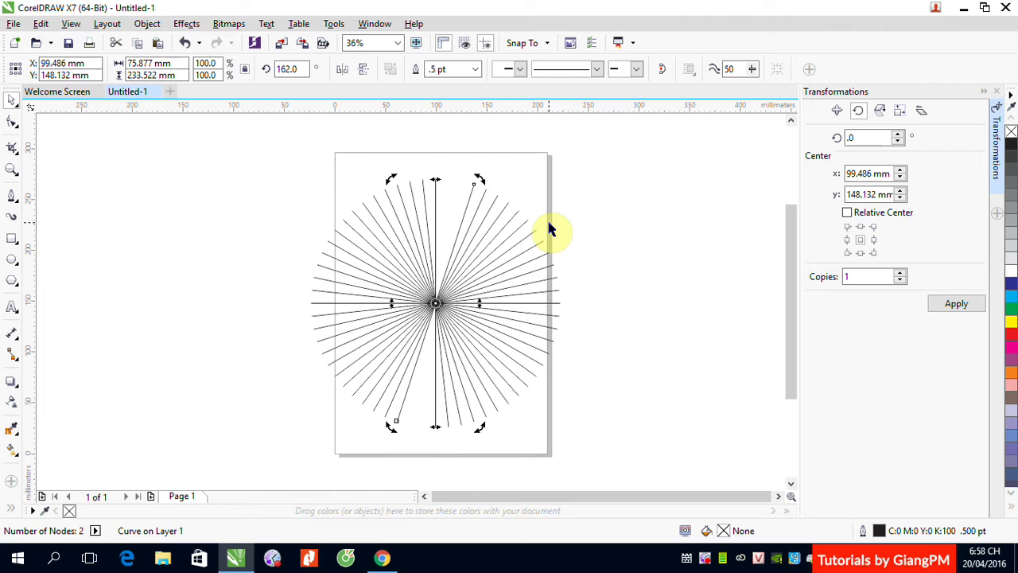
{"action": "key", "text": "ctrl+d"}
{"action": "key", "text": "ctrl+d"}
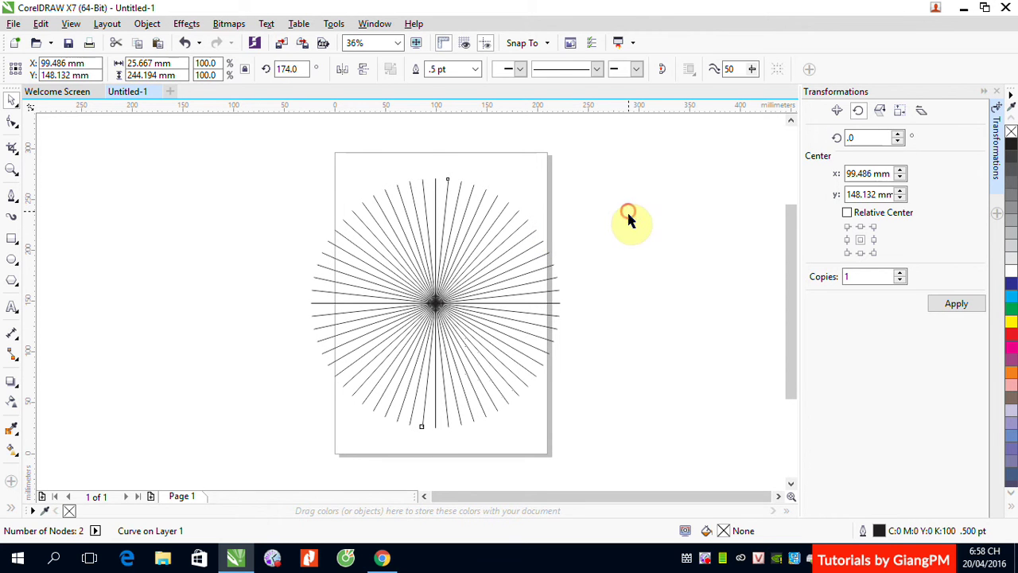
{"action": "left_click", "coordinate": [688, 329]}
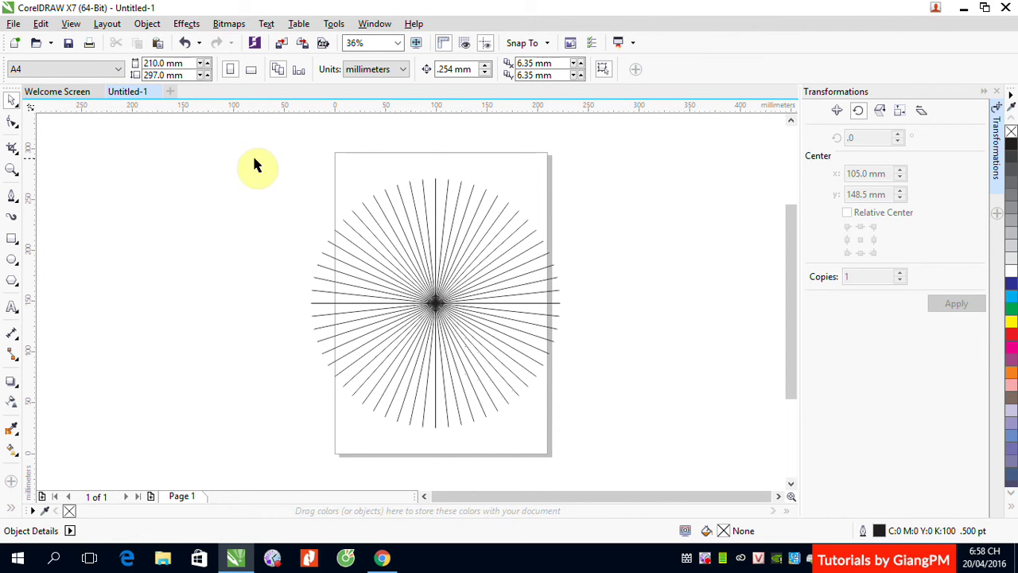
Select all the radial lines and weld them into a single curve
{"action": "left_click", "coordinate": [435, 185]}
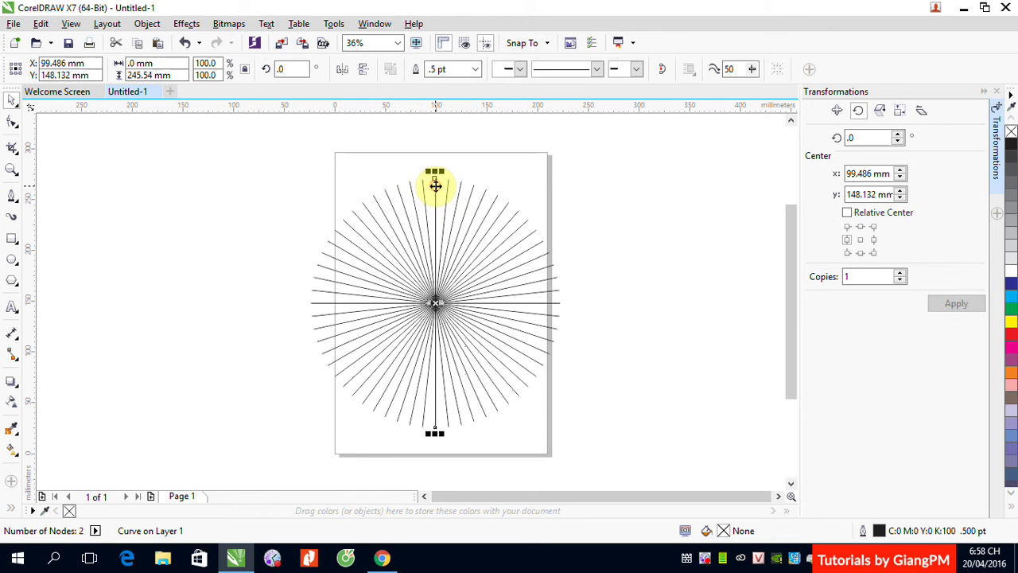
{"action": "key", "text": "Escape"}
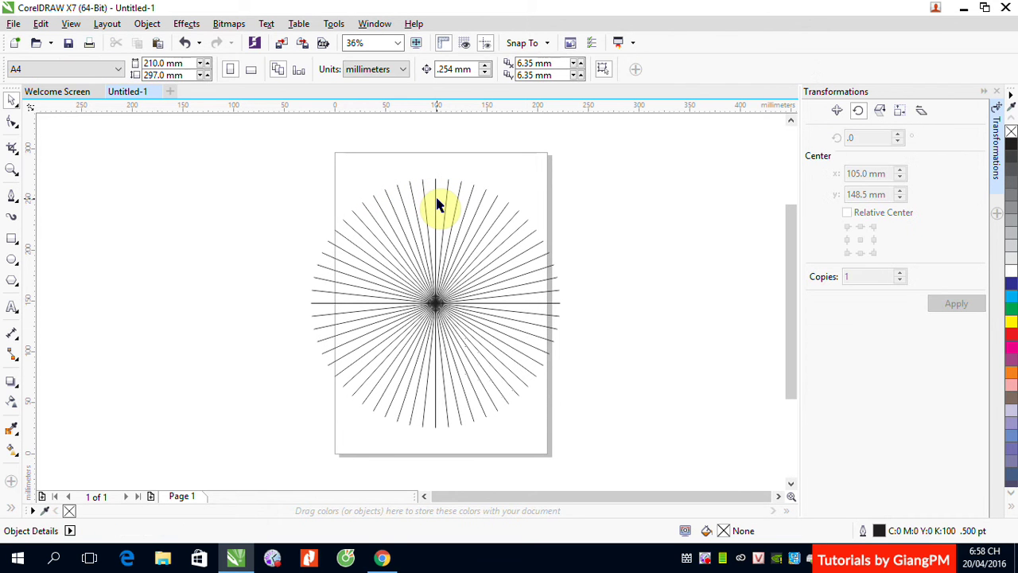
{"action": "left_click_drag", "start_coordinate": [225, 152], "coordinate": [680, 454]}
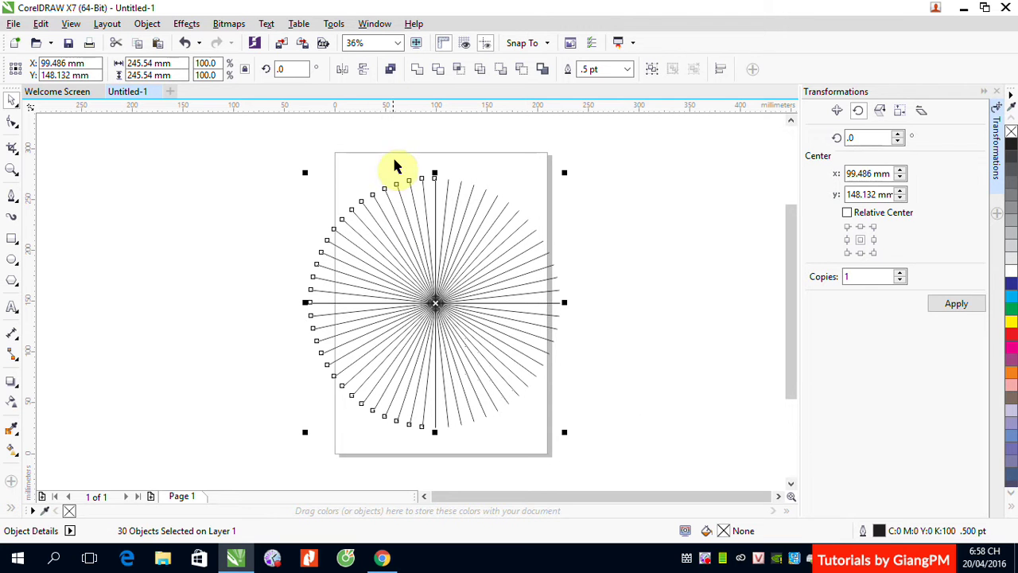
{"action": "left_click", "coordinate": [414, 69]}
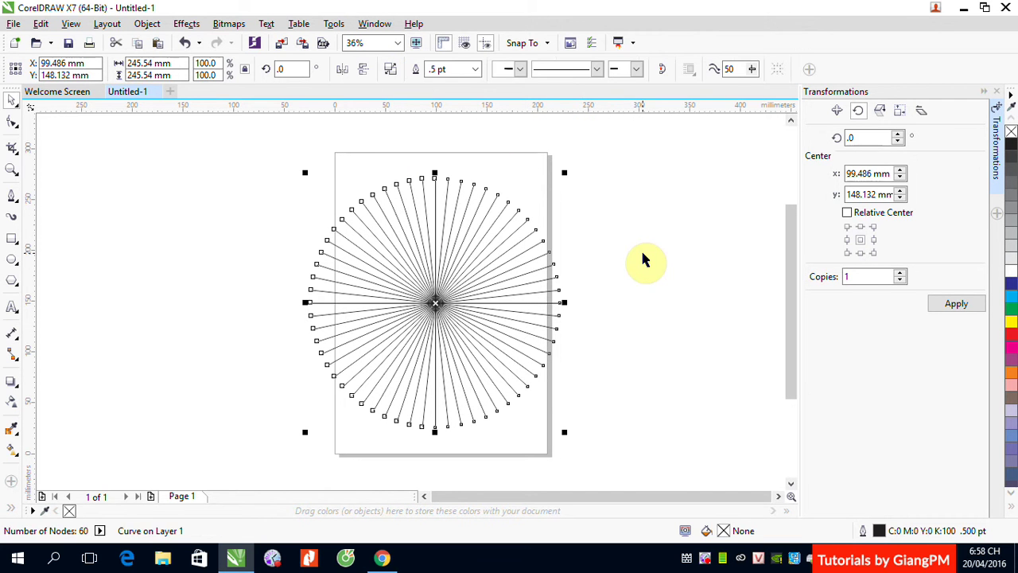
{"action": "left_click", "coordinate": [691, 262]}
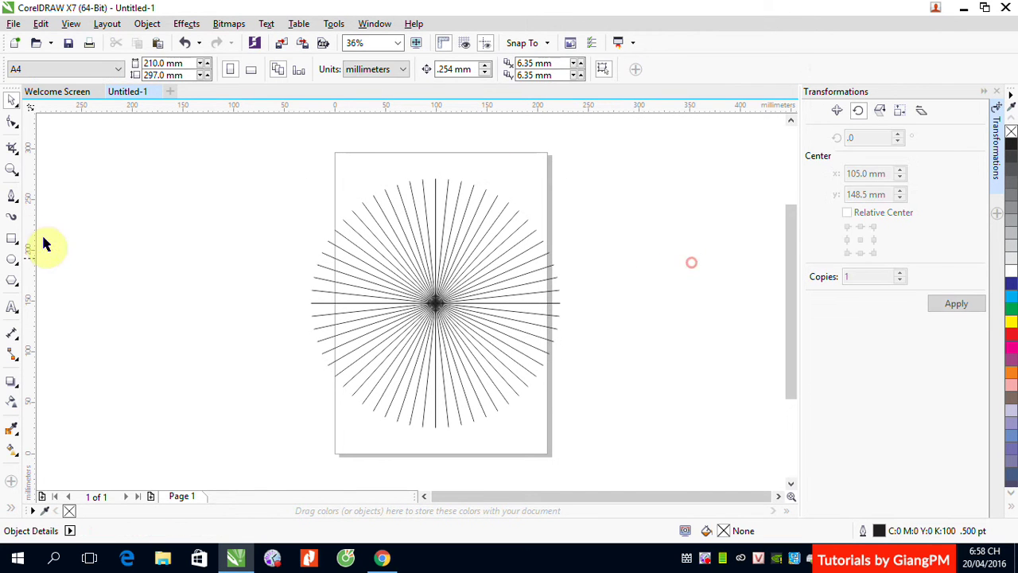
Draw a circle about 100 mm in diameter and align its center horizontally and vertically with the radial lines
{"action": "left_click", "coordinate": [9, 260]}
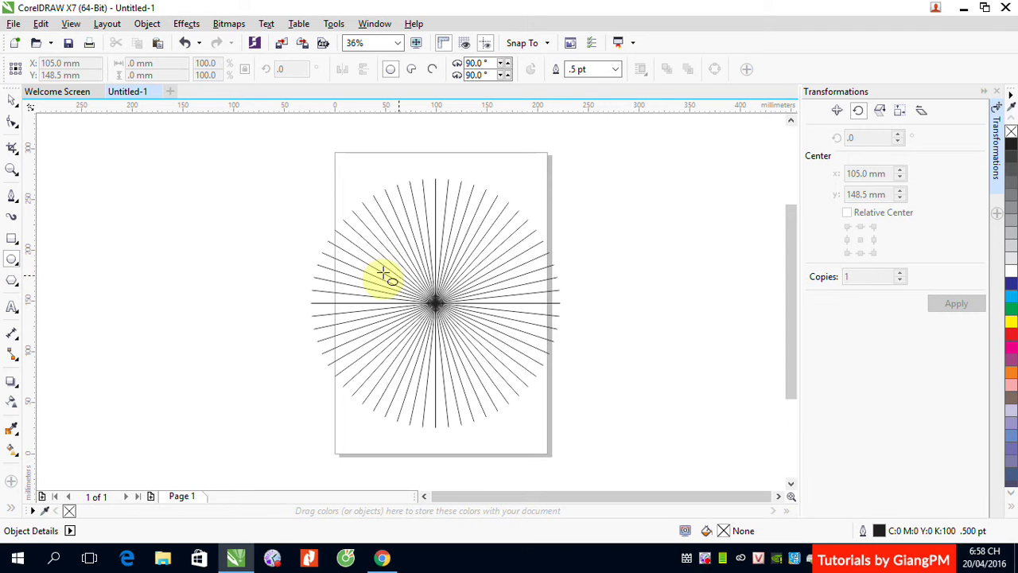
{"action": "left_click_drag", "start_coordinate": [393, 248], "coordinate": [493, 352]}
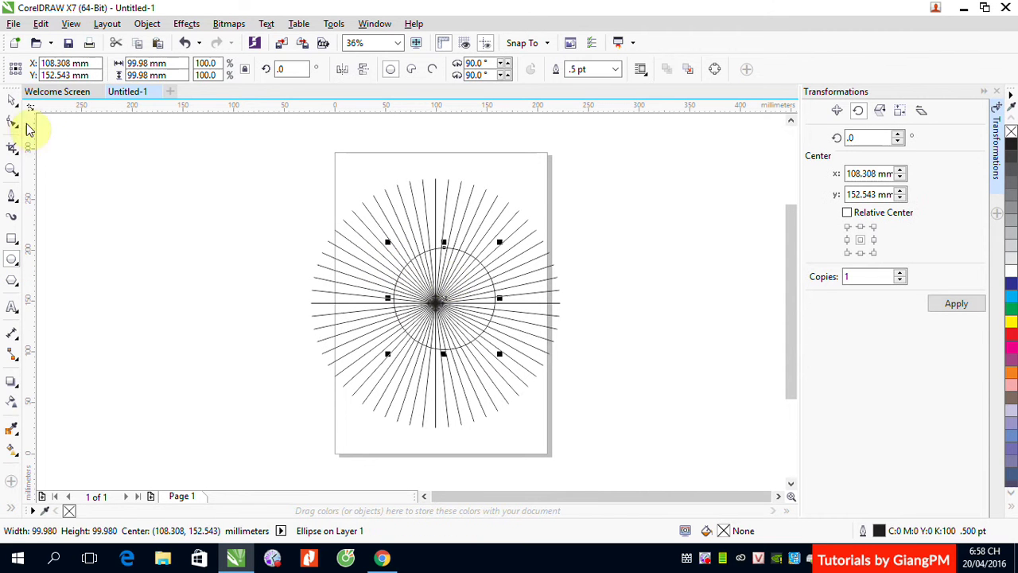
{"action": "left_click", "coordinate": [12, 101]}
{"action": "left_click", "coordinate": [437, 208], "text": "shift"}
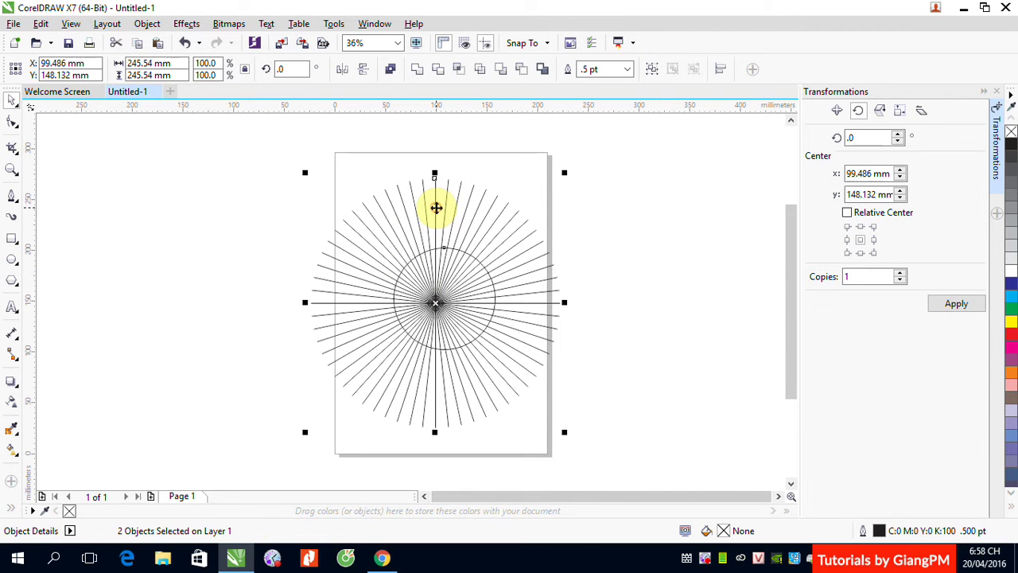
{"action": "key", "text": "c"}
{"action": "key", "text": "e"}
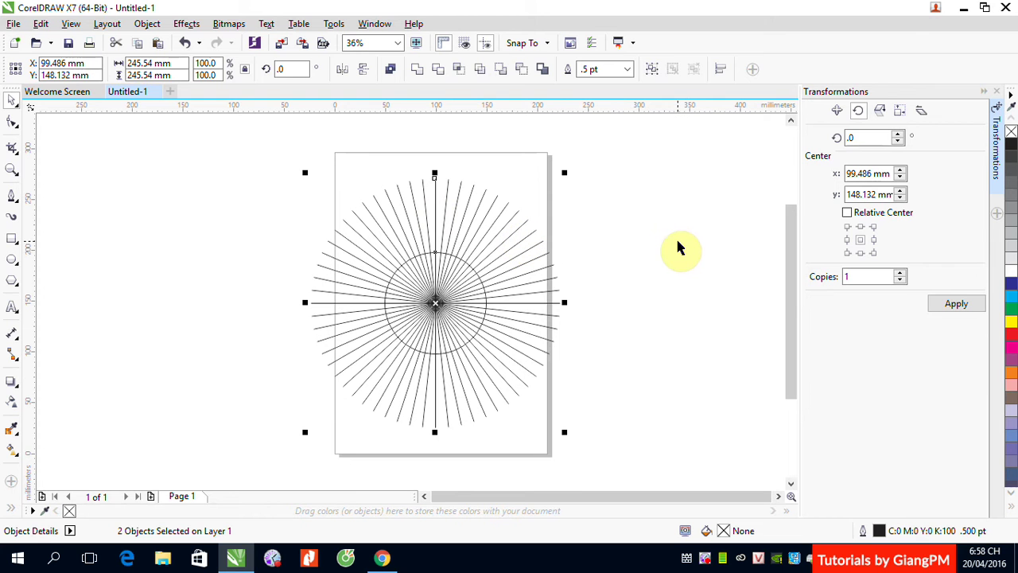
{"action": "left_click", "coordinate": [678, 248]}
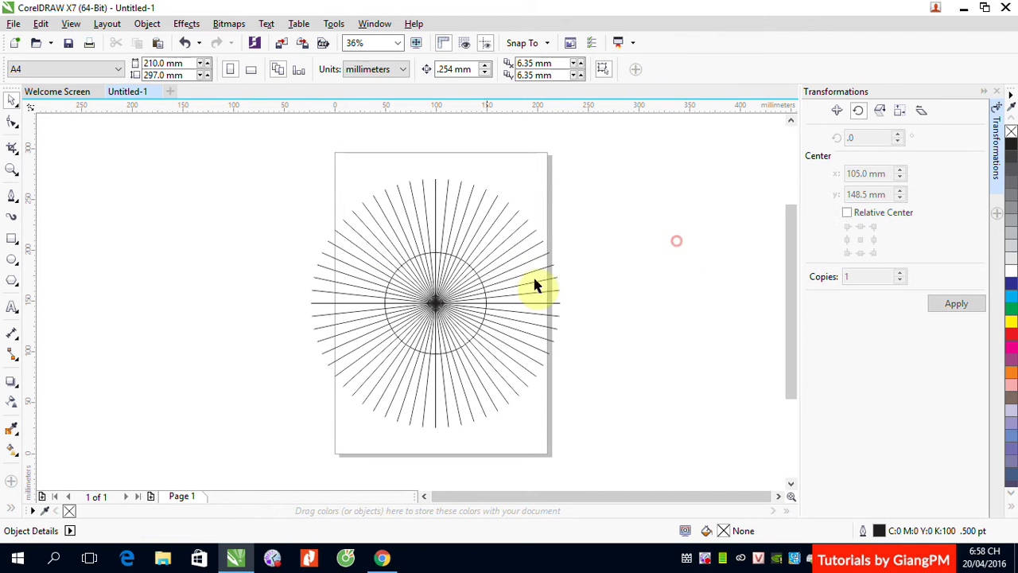
Enlarge the circle from its center to about 272 mm and make a smaller concentric copy of about 231 mm
{"action": "left_click", "coordinate": [434, 253]}
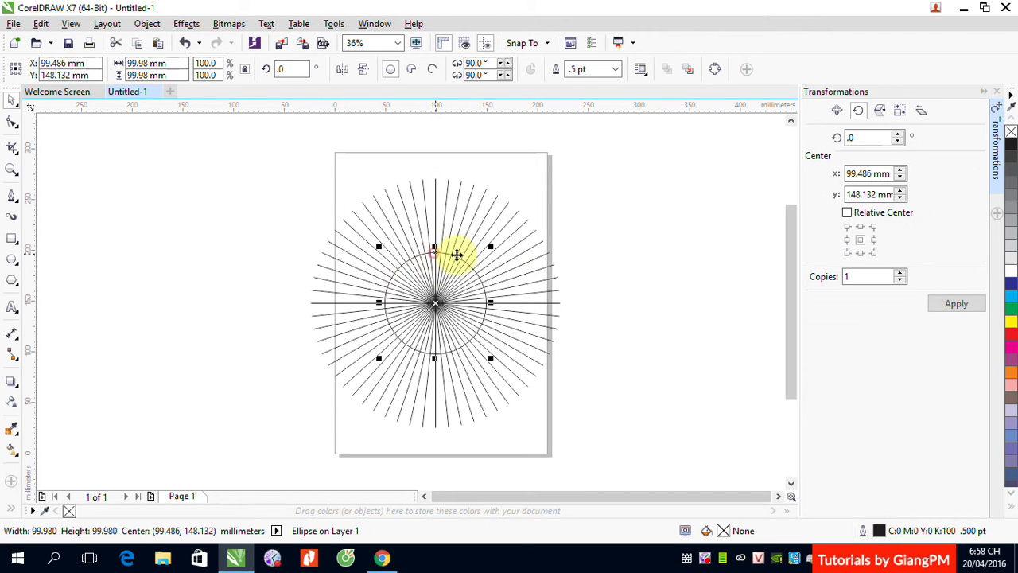
{"action": "left_click_drag", "start_coordinate": [493, 253], "coordinate": [661, 160]}
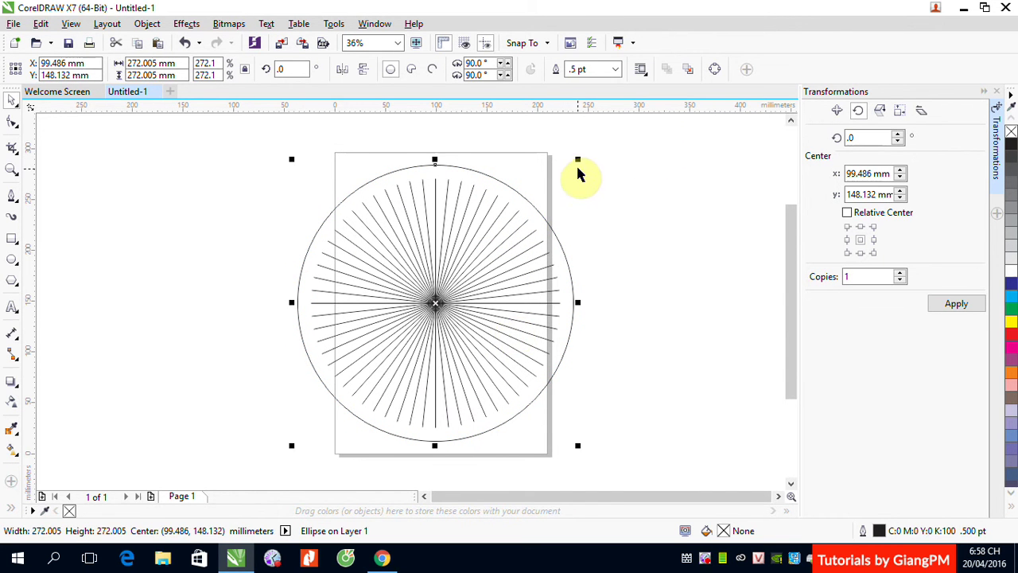
{"action": "left_click_drag", "start_coordinate": [578, 160], "coordinate": [558, 181]}
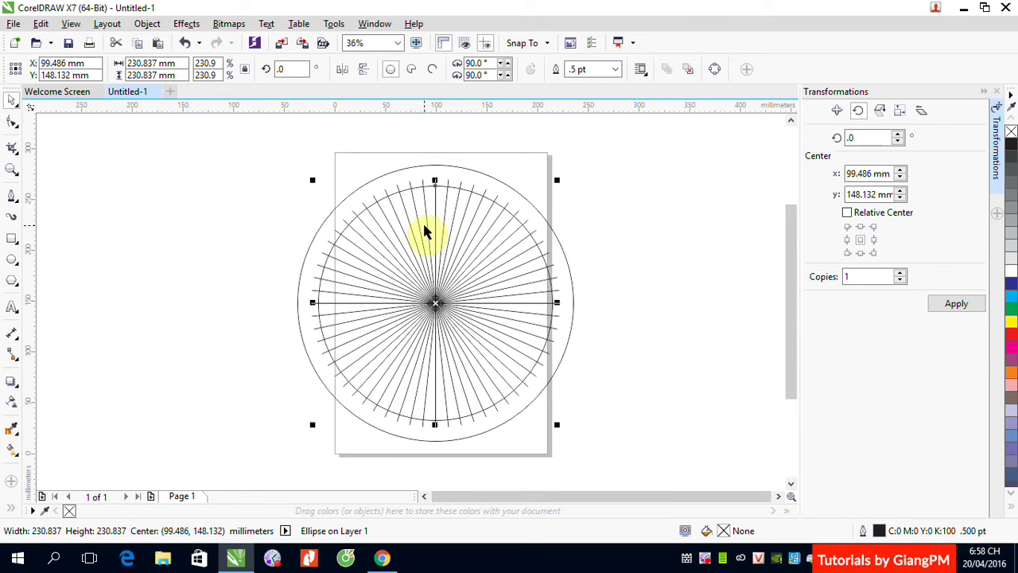
Cut the inner circle out of the radial lines with Back Minus Front
{"action": "left_click", "coordinate": [719, 204]}
{"action": "left_click", "coordinate": [487, 200]}
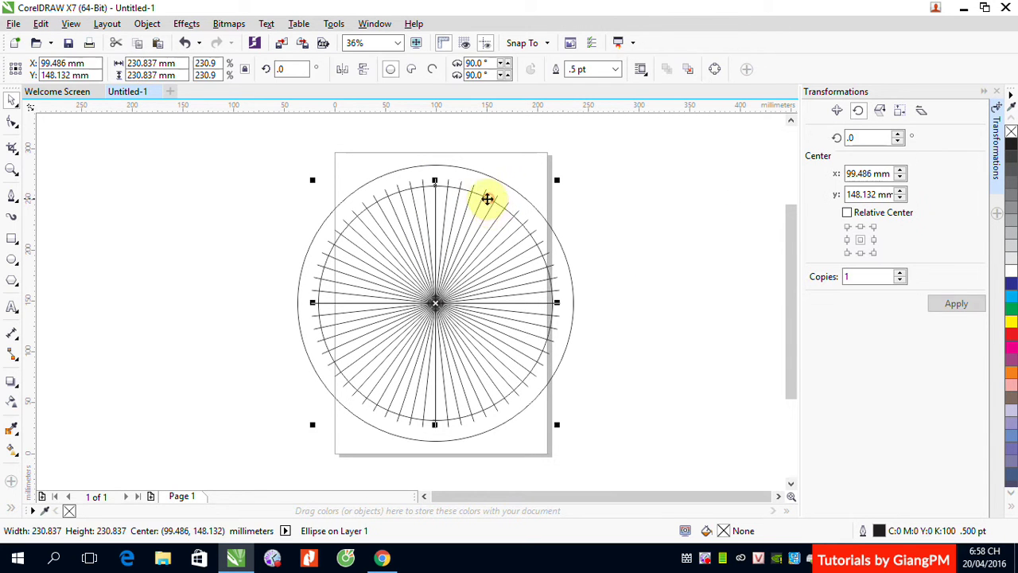
{"action": "left_click", "coordinate": [484, 191], "text": "shift"}
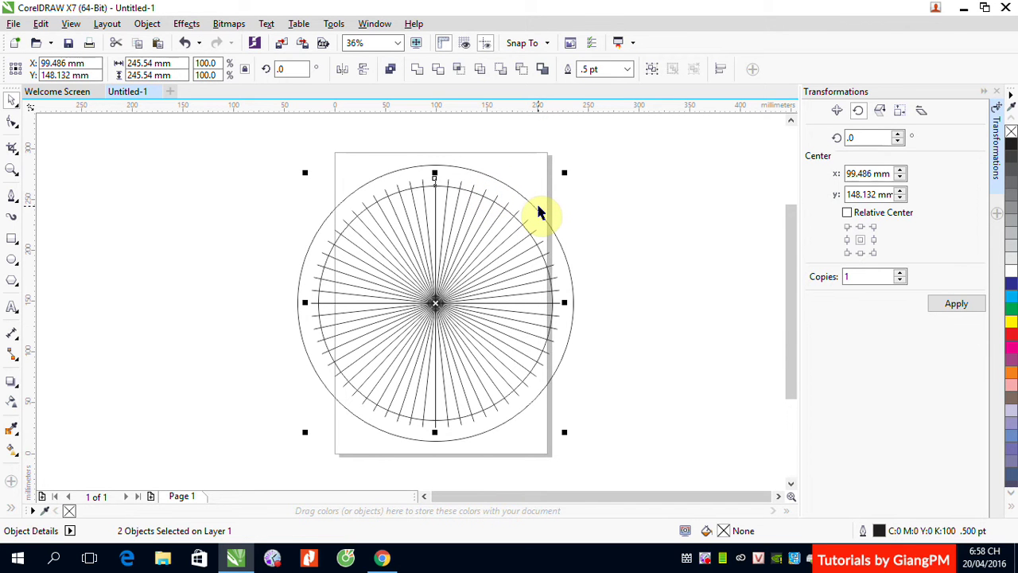
{"action": "left_click", "coordinate": [520, 72]}
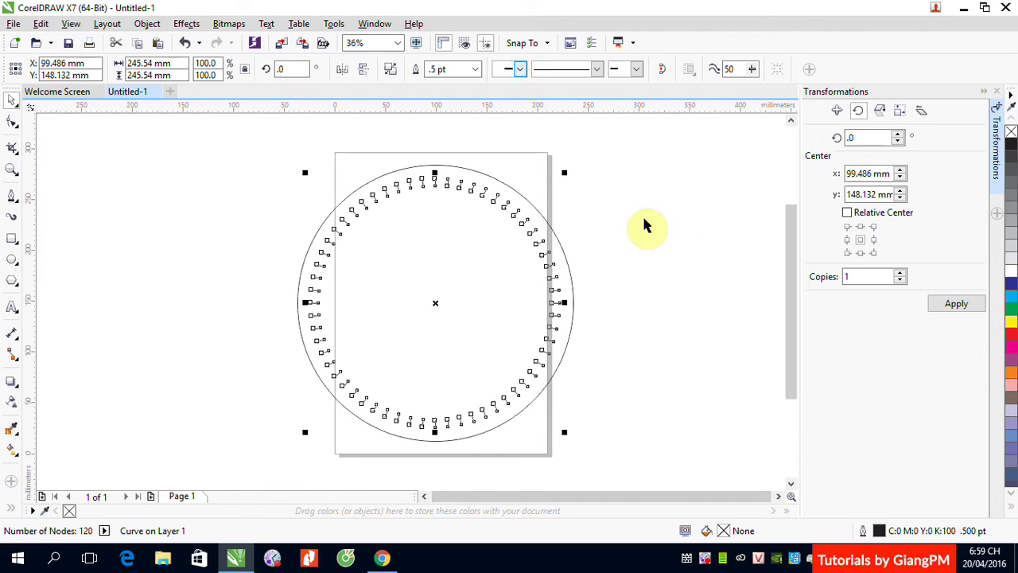
{"action": "left_click", "coordinate": [723, 230]}
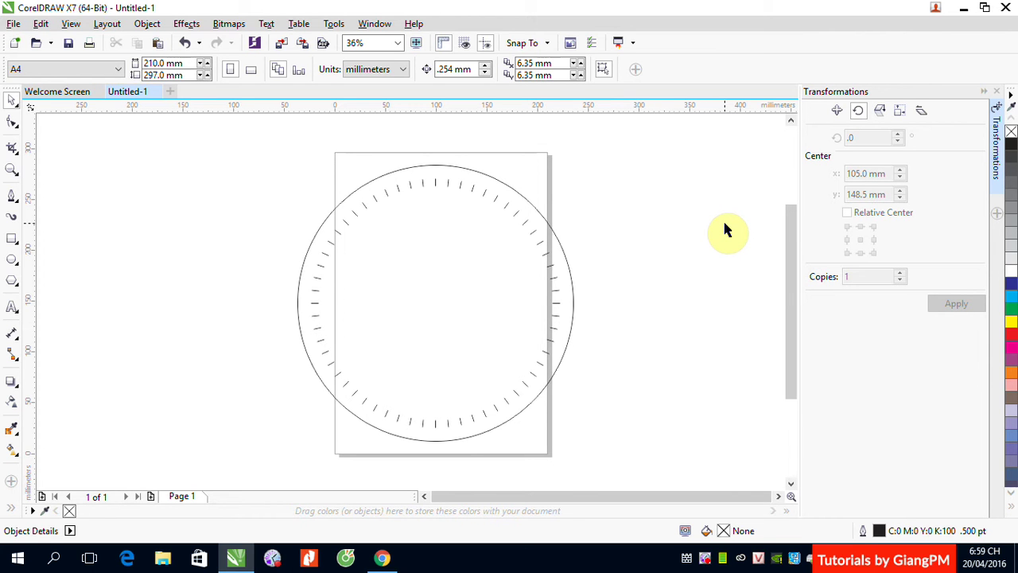
Delete the outer circle and all the tick marks from the page
{"action": "left_click_drag", "start_coordinate": [256, 160], "coordinate": [738, 465]}
{"action": "key", "text": "Delete"}
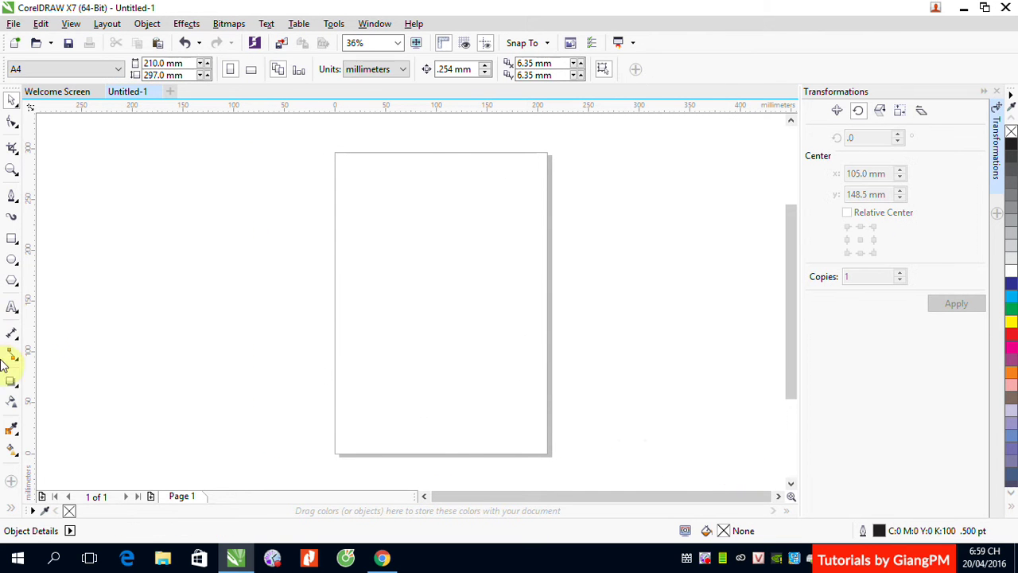
Draw a circle about 171 mm in diameter in the middle of the page
{"action": "left_click", "coordinate": [12, 261]}
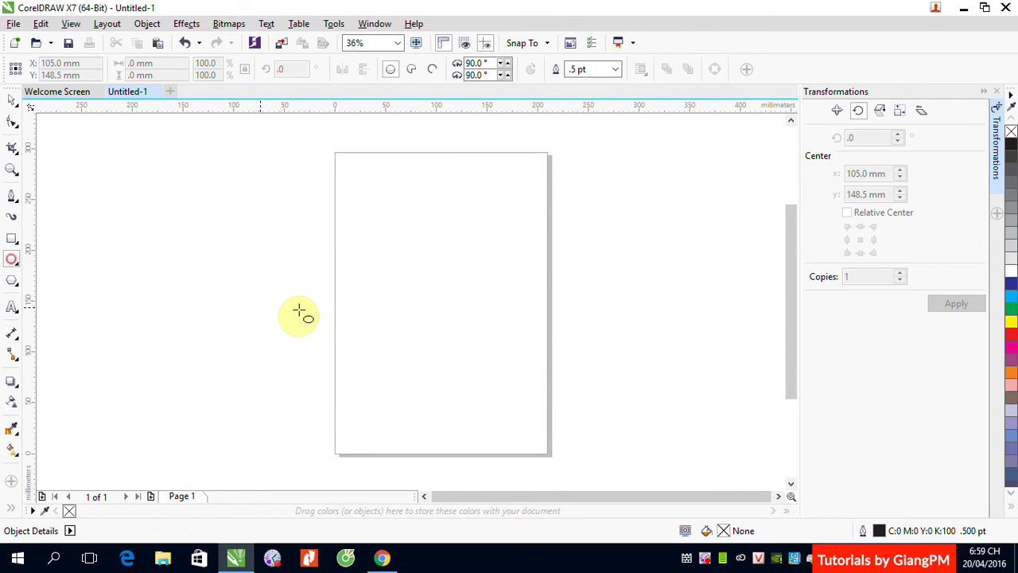
{"action": "left_click_drag", "start_coordinate": [353, 225], "coordinate": [456, 395]}
{"action": "left_click", "coordinate": [12, 101]}
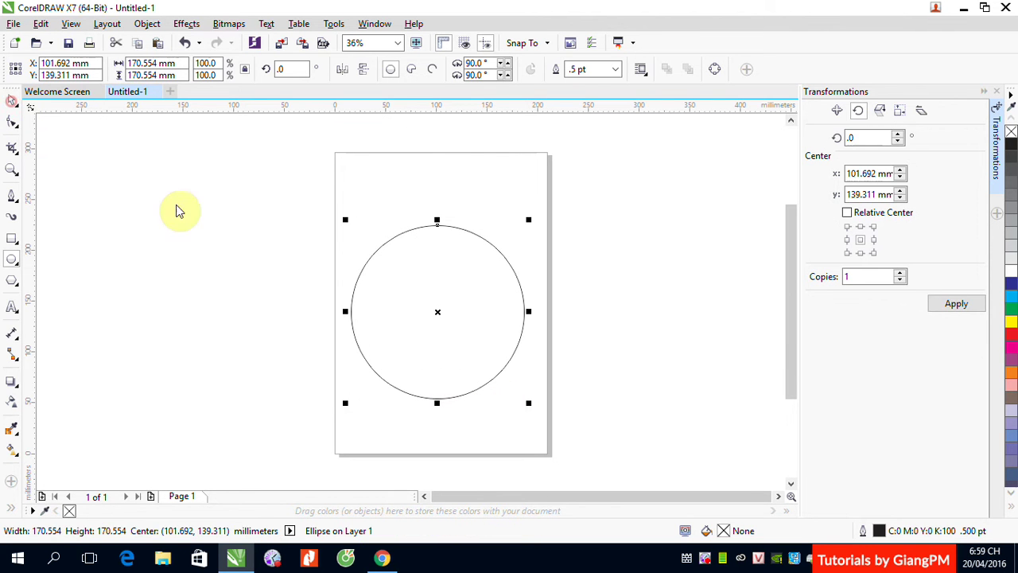
{"action": "left_click", "coordinate": [205, 224]}
{"action": "key", "text": "z"}
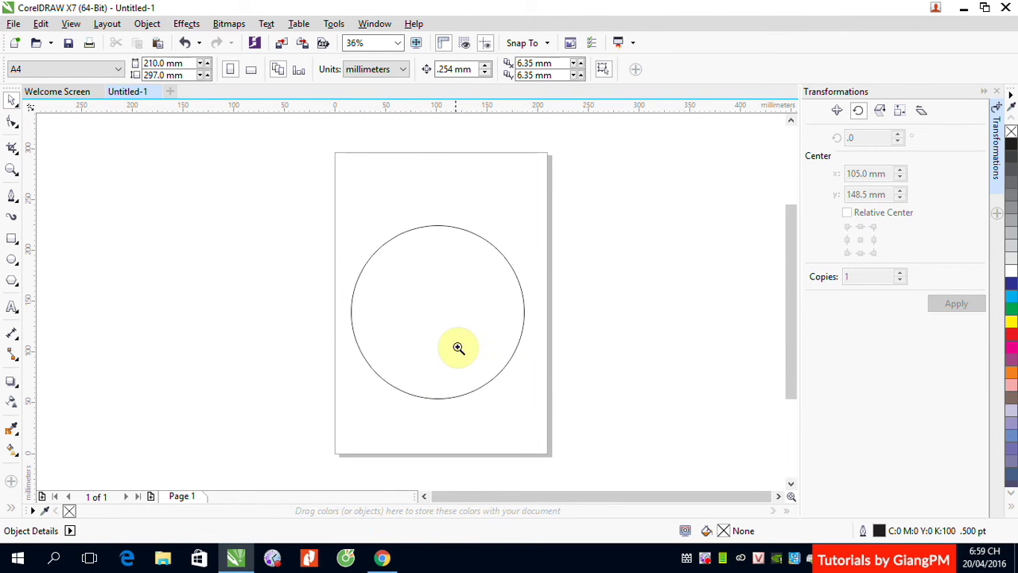
{"action": "left_click_drag", "start_coordinate": [332, 194], "coordinate": [382, 254]}
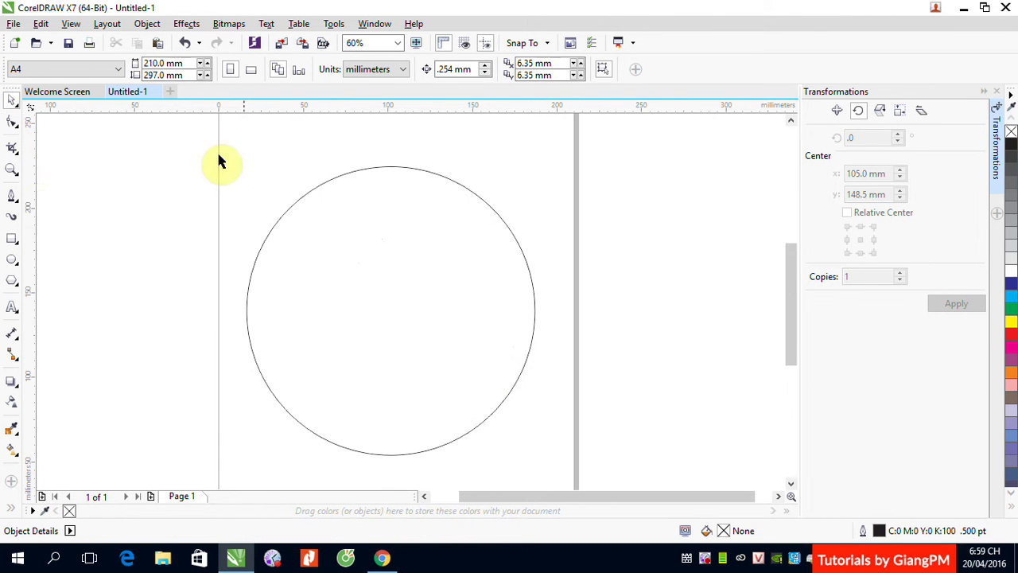
Draw a vertical line about 8.8 mm long just inside the upper edge of the circle
{"action": "left_click", "coordinate": [12, 195]}
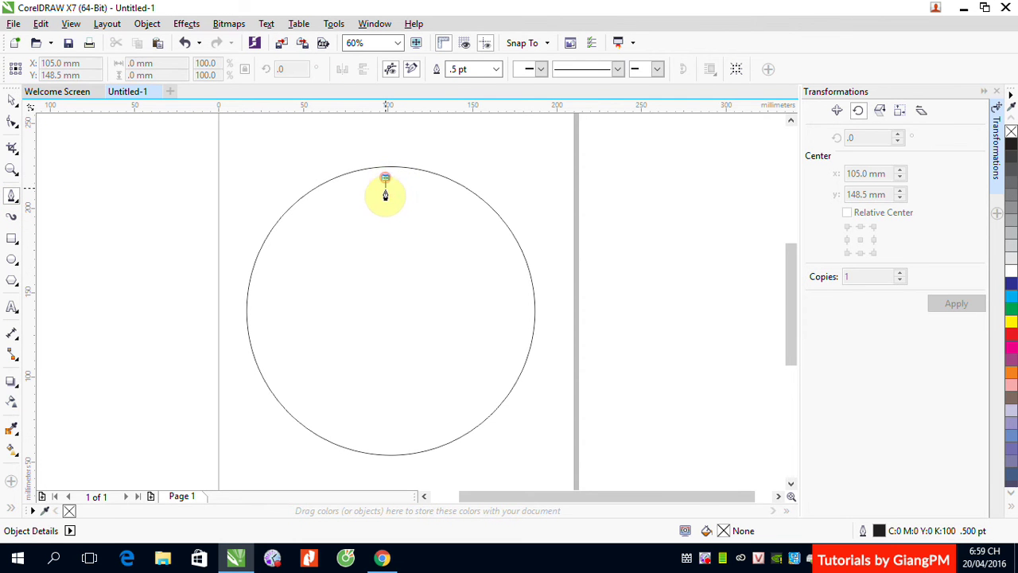
{"action": "left_click", "coordinate": [385, 193]}
{"action": "left_click", "coordinate": [383, 191]}
{"action": "left_click", "coordinate": [11, 100]}
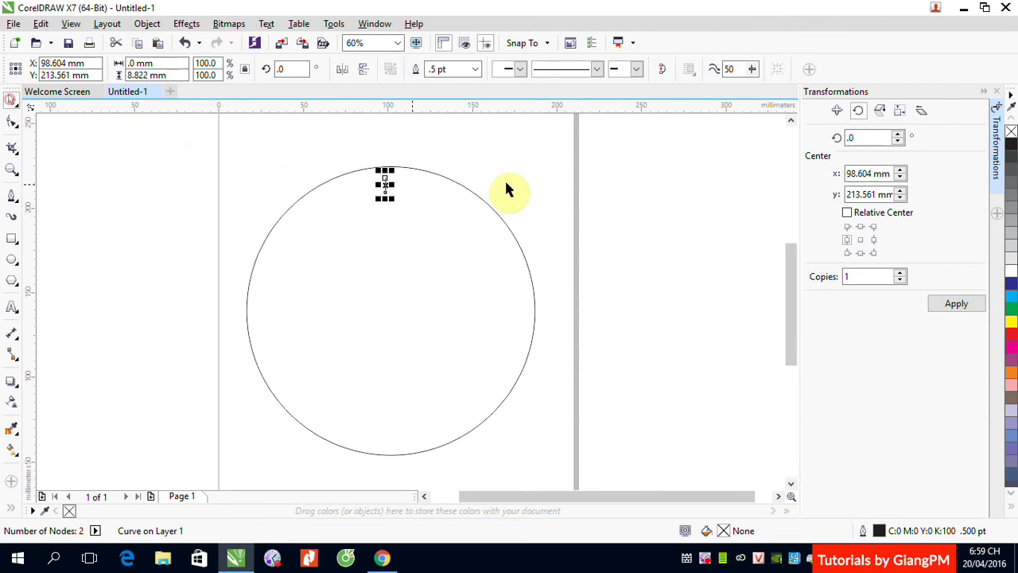
{"action": "left_click", "coordinate": [512, 165]}
Align the short line horizontally with the center of the circle
{"action": "left_click", "coordinate": [384, 183]}
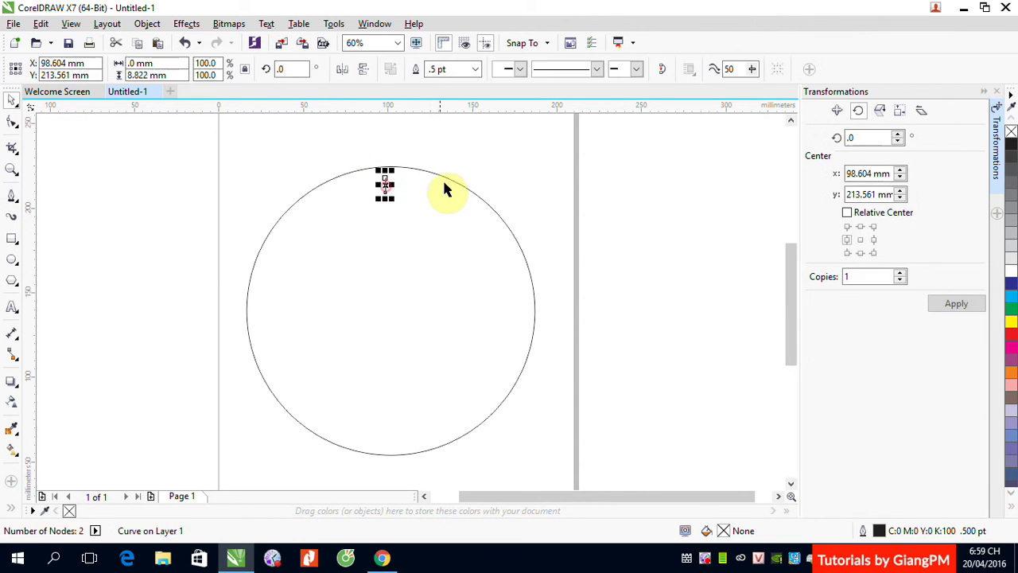
{"action": "left_click", "coordinate": [446, 181], "text": "shift"}
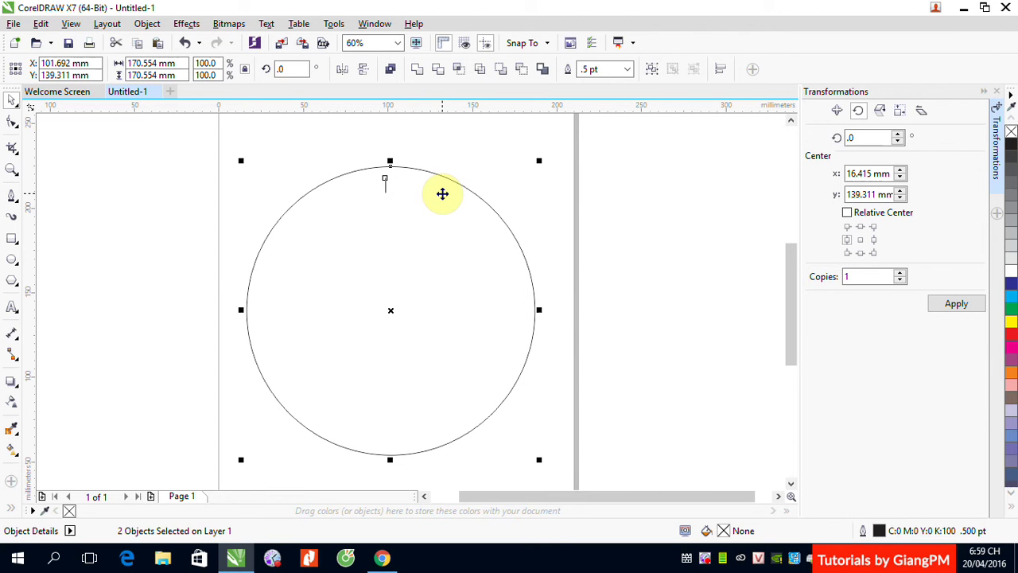
{"action": "key", "text": "c"}
{"action": "left_click", "coordinate": [547, 184]}
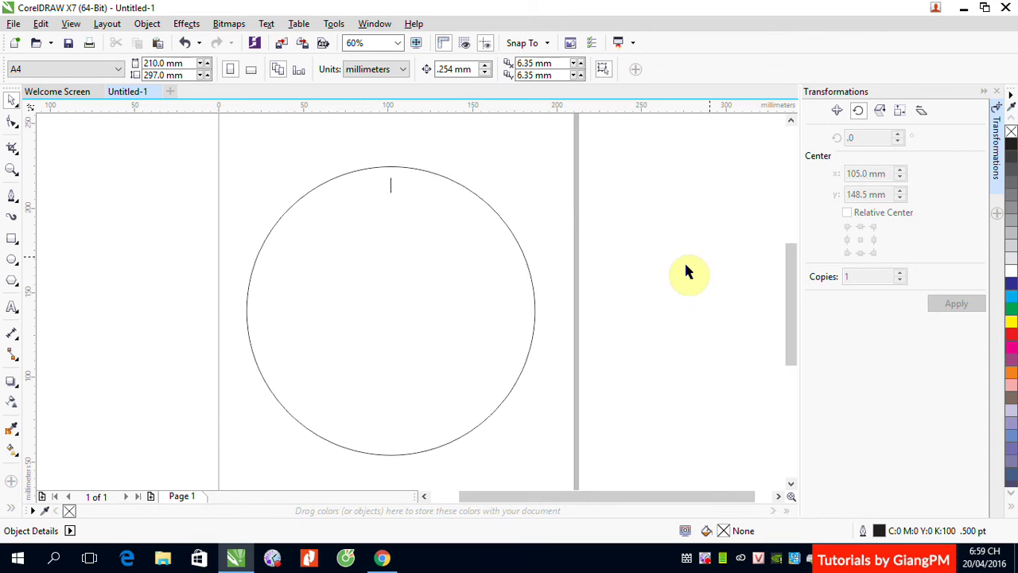
Check the line and circle as a joint selection, and display the circle's own center of rotation
{"action": "left_click", "coordinate": [390, 190]}
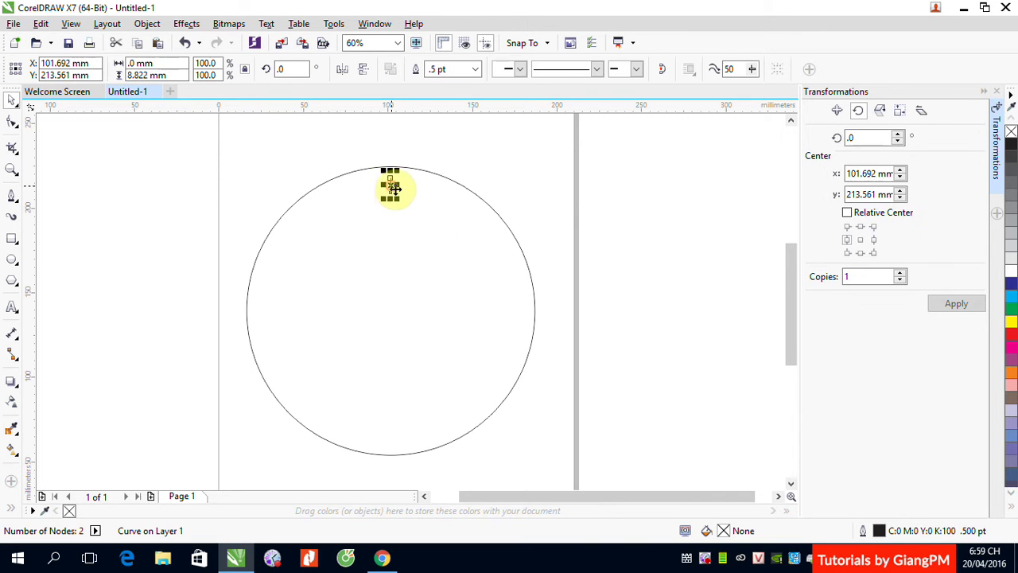
{"action": "left_click", "coordinate": [439, 180], "text": "shift"}
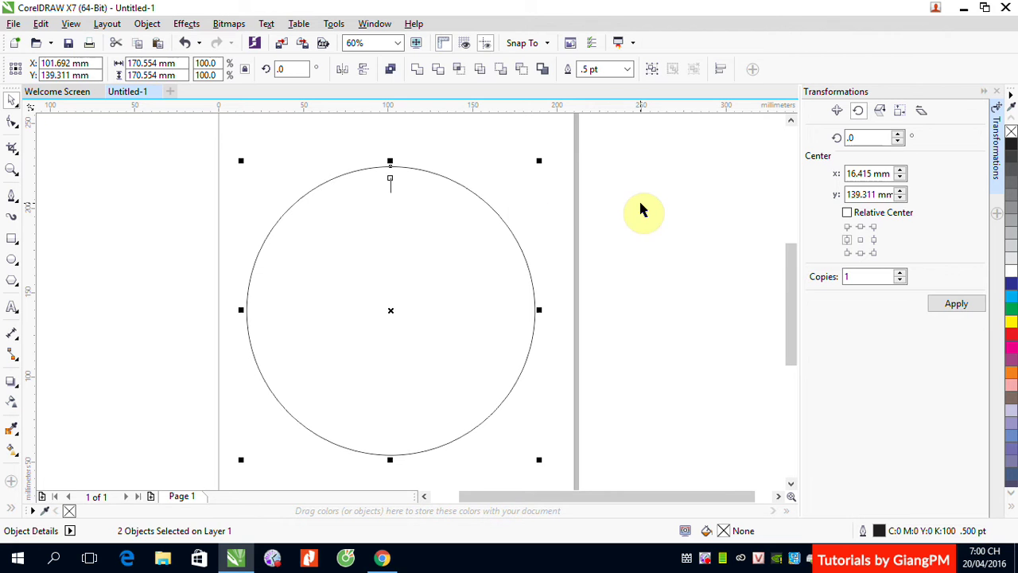
{"action": "left_click", "coordinate": [577, 208]}
{"action": "left_click", "coordinate": [493, 209]}
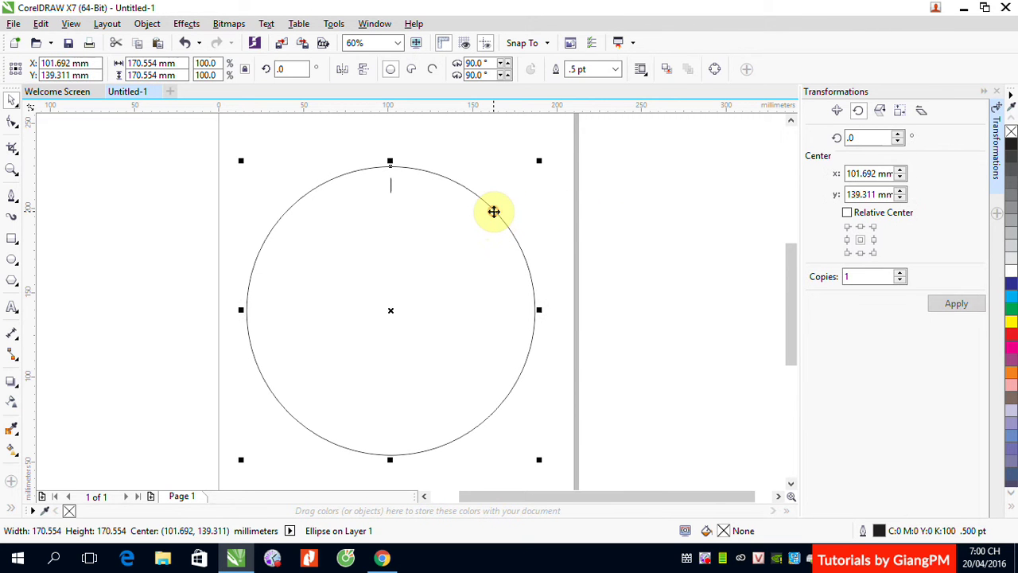
{"action": "left_click", "coordinate": [494, 209]}
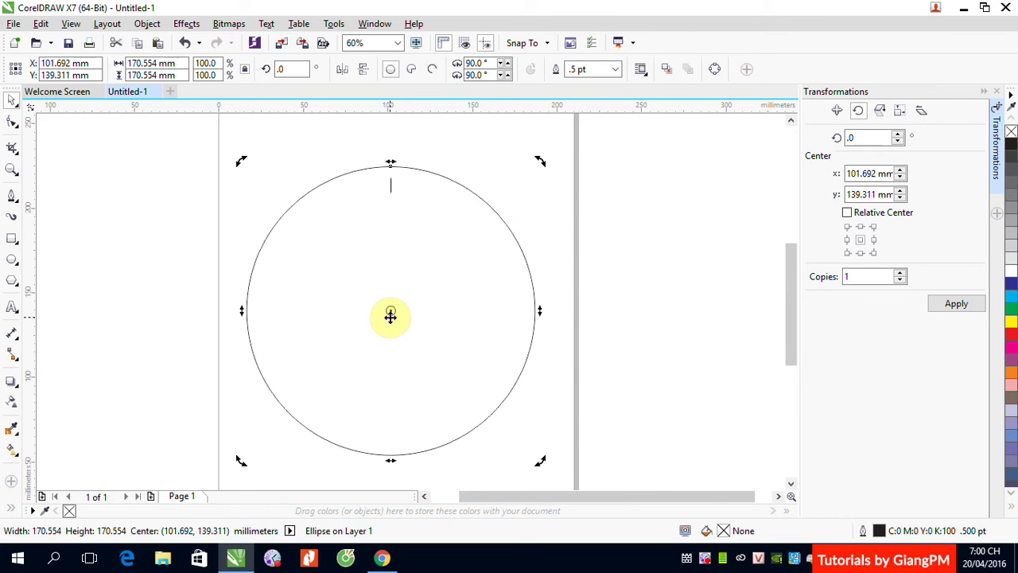
{"action": "left_click", "coordinate": [583, 216]}
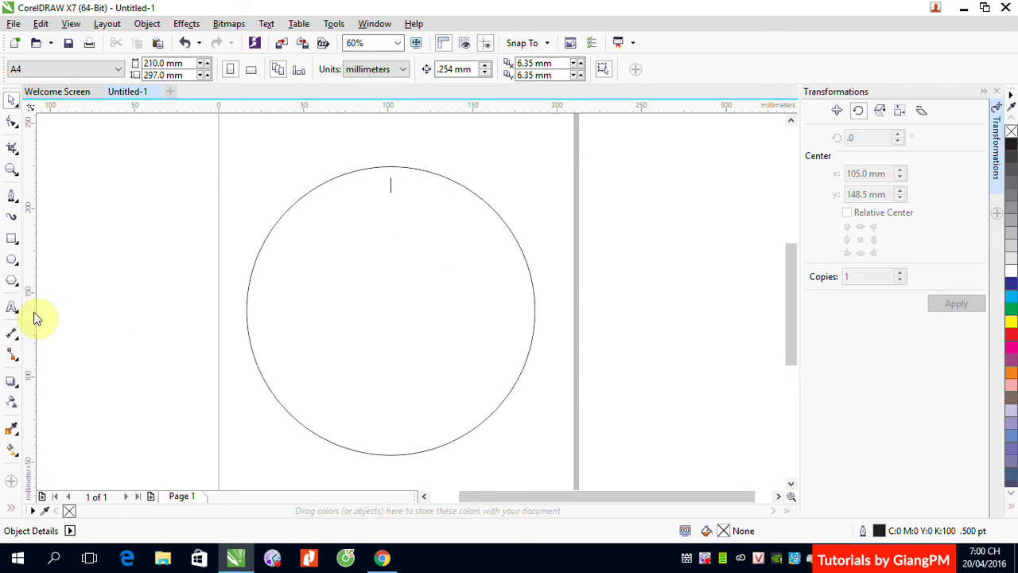
Add a vertical guideline at about 101.7 mm and a horizontal one at about 139.5 mm, crossing at the circle's center
{"action": "left_click", "coordinate": [469, 197]}
{"action": "left_click_drag", "start_coordinate": [29, 324], "coordinate": [390, 358]}
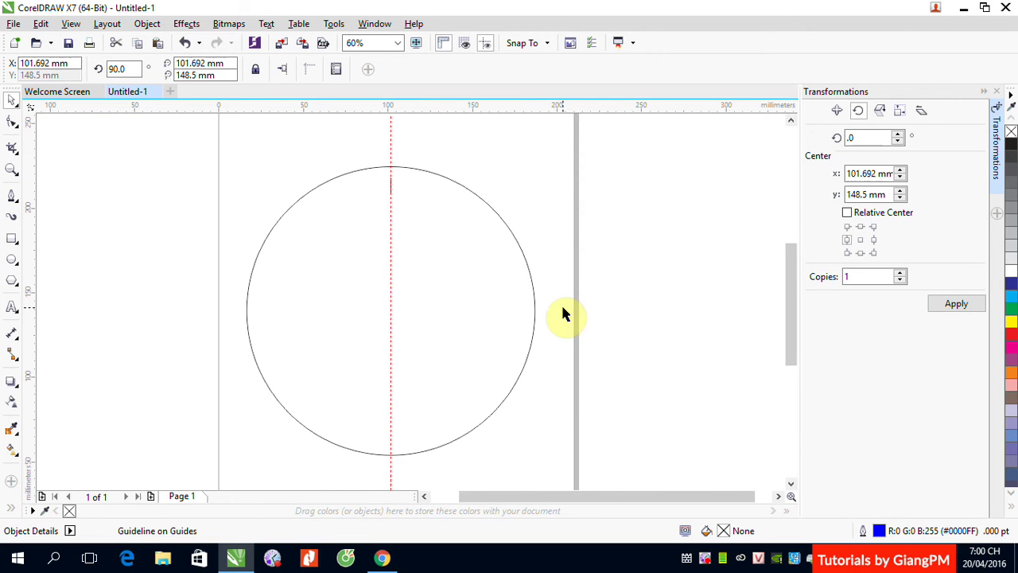
{"action": "left_click", "coordinate": [521, 250]}
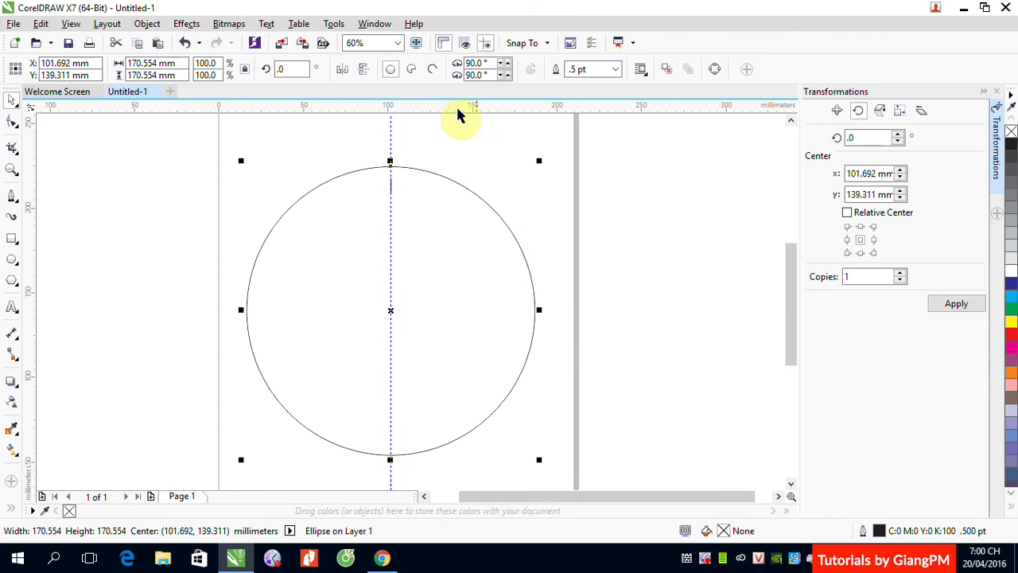
{"action": "left_click_drag", "start_coordinate": [456, 106], "coordinate": [451, 315]}
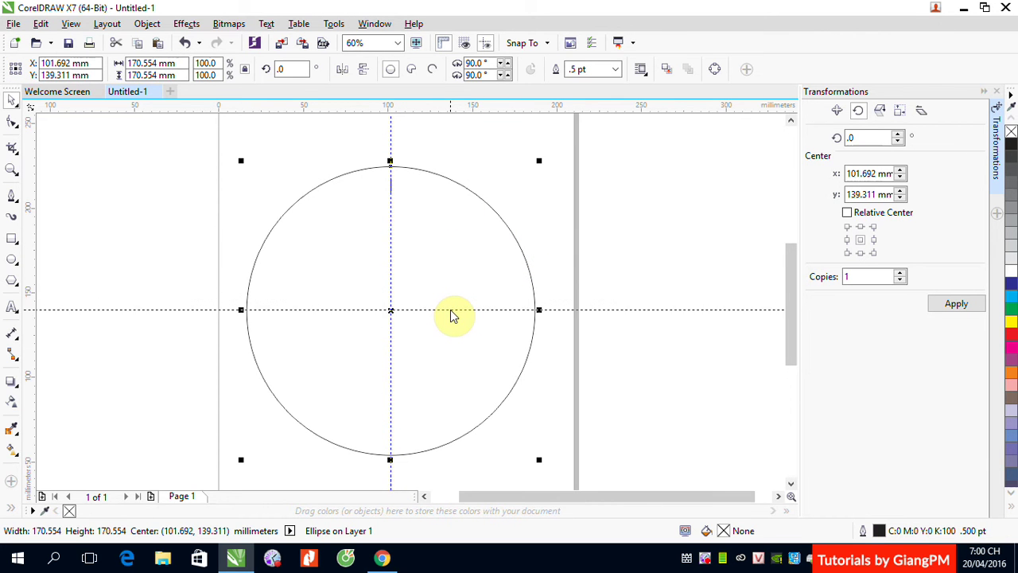
{"action": "left_click", "coordinate": [450, 310]}
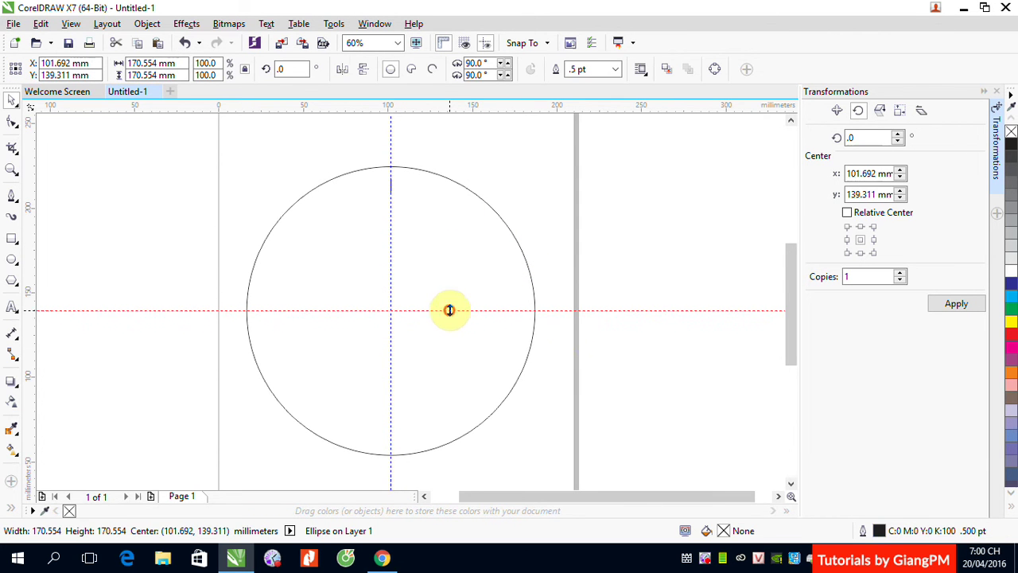
{"action": "left_click", "coordinate": [633, 400]}
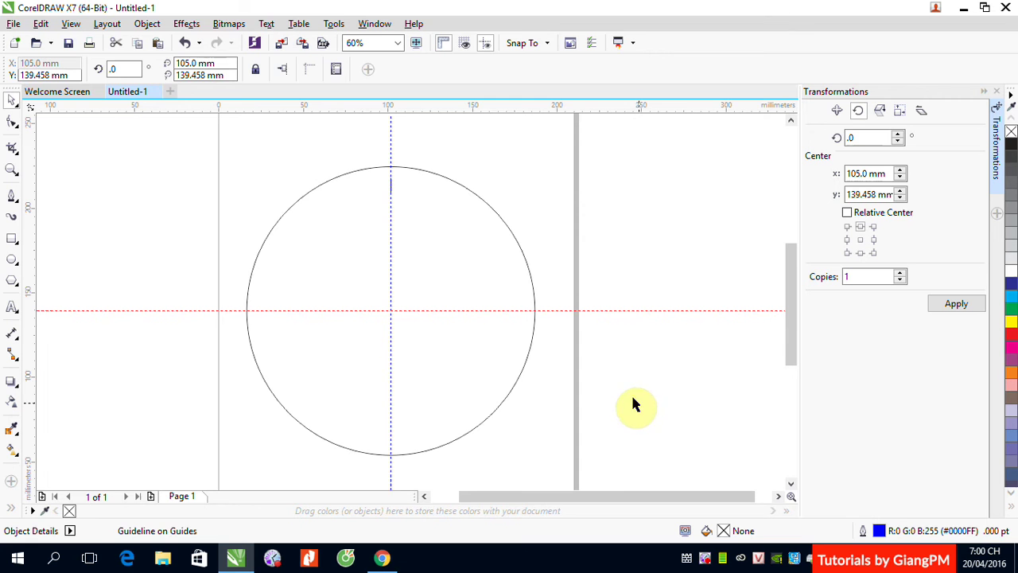
Move the short line's center of rotation to the intersection of the two guidelines
{"action": "key", "text": "F5"}
{"action": "left_click_drag", "start_coordinate": [390, 169], "coordinate": [390, 185]}
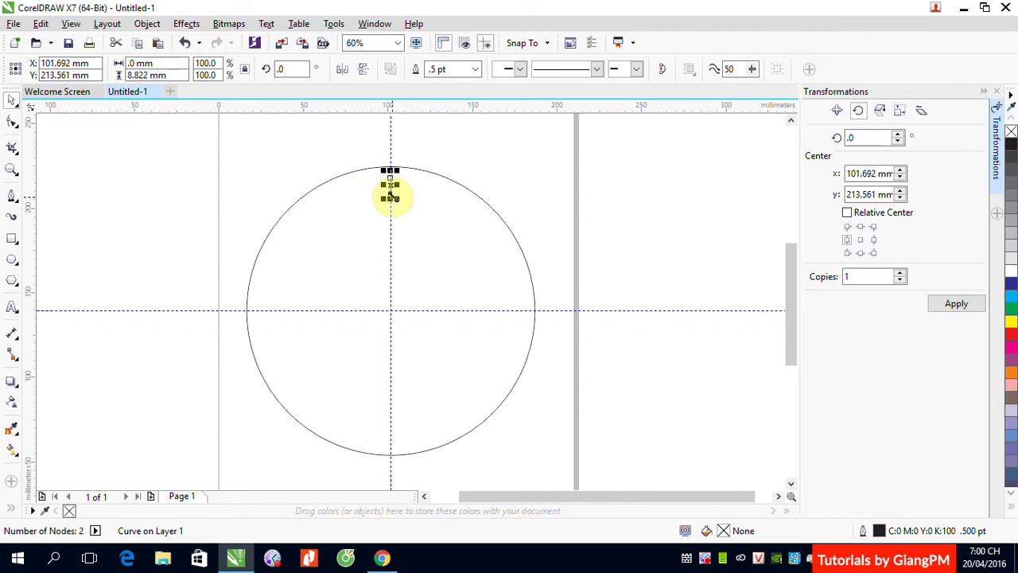
{"action": "left_click", "coordinate": [389, 191]}
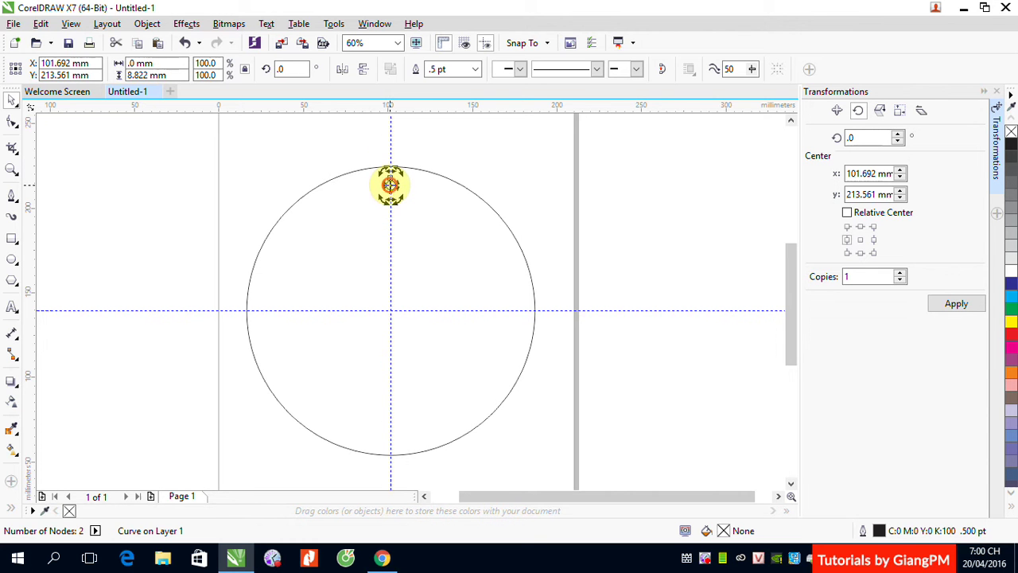
{"action": "left_click_drag", "start_coordinate": [390, 182], "coordinate": [390, 309]}
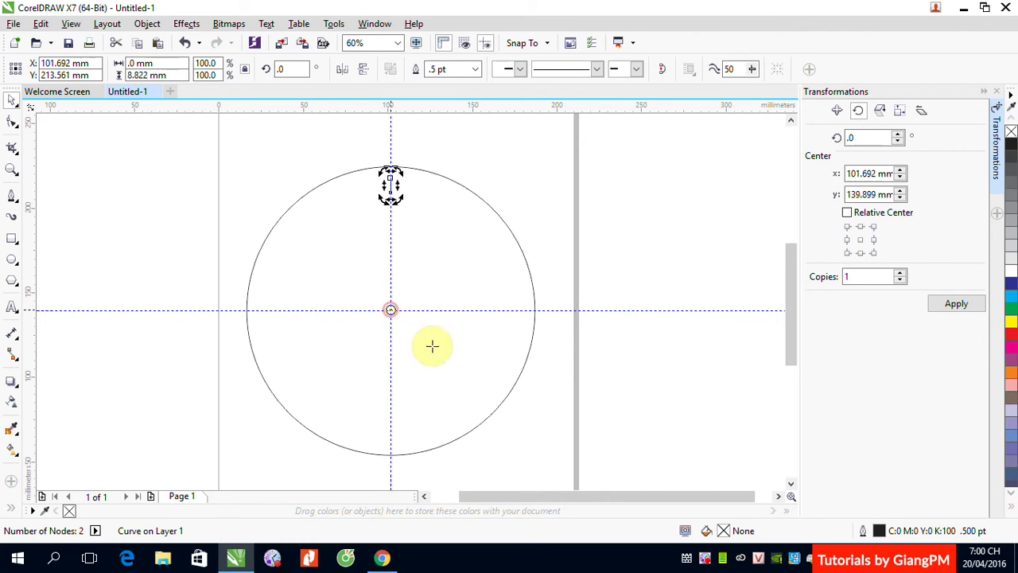
Make a copy of the line rotated 6 degrees about the moved center, and repeat it around the full circle
{"action": "left_click_drag", "start_coordinate": [397, 178], "coordinate": [401, 234]}
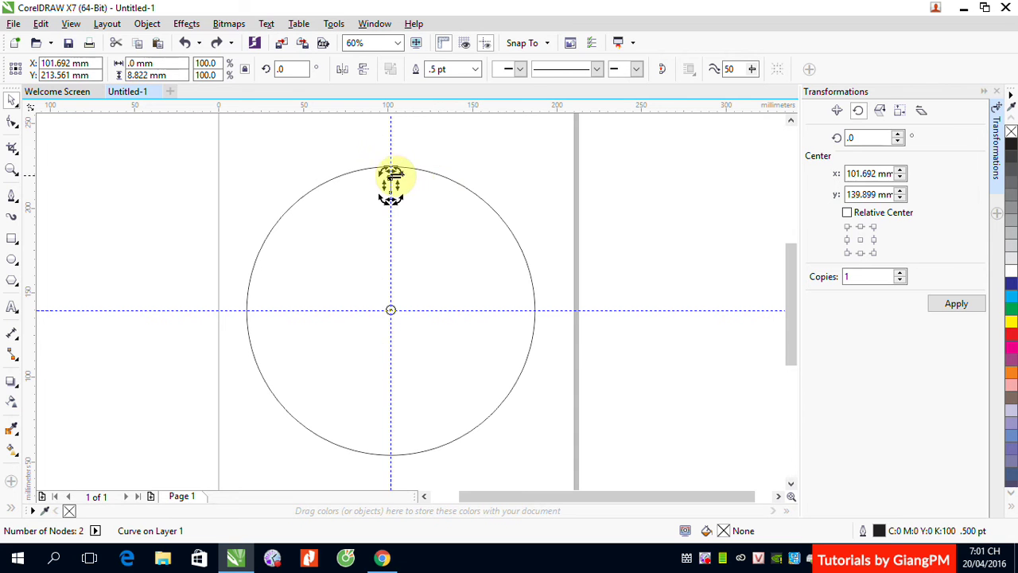
{"action": "left_click_drag", "start_coordinate": [396, 172], "coordinate": [383, 173]}
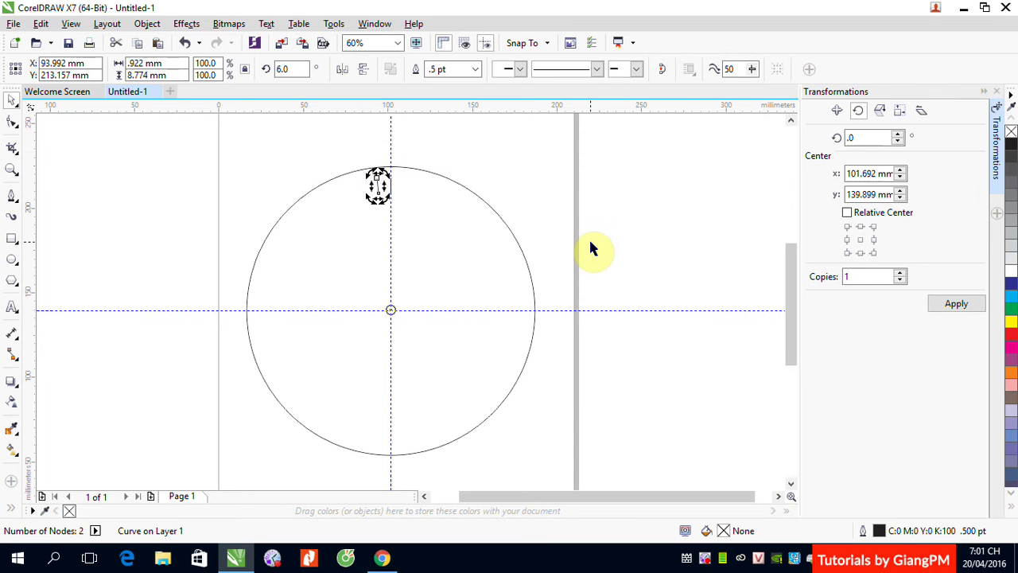
{"action": "key", "text": "ctrl+r"}
{"action": "key", "text": "ctrl+r"}
{"action": "key", "text": "ctrl+r"}
{"action": "key", "text": "ctrl+r"}
{"action": "key", "text": "ctrl+r"}
{"action": "key", "text": "ctrl+r"}
{"action": "key", "text": "ctrl+r"}
{"action": "key", "text": "ctrl+r"}
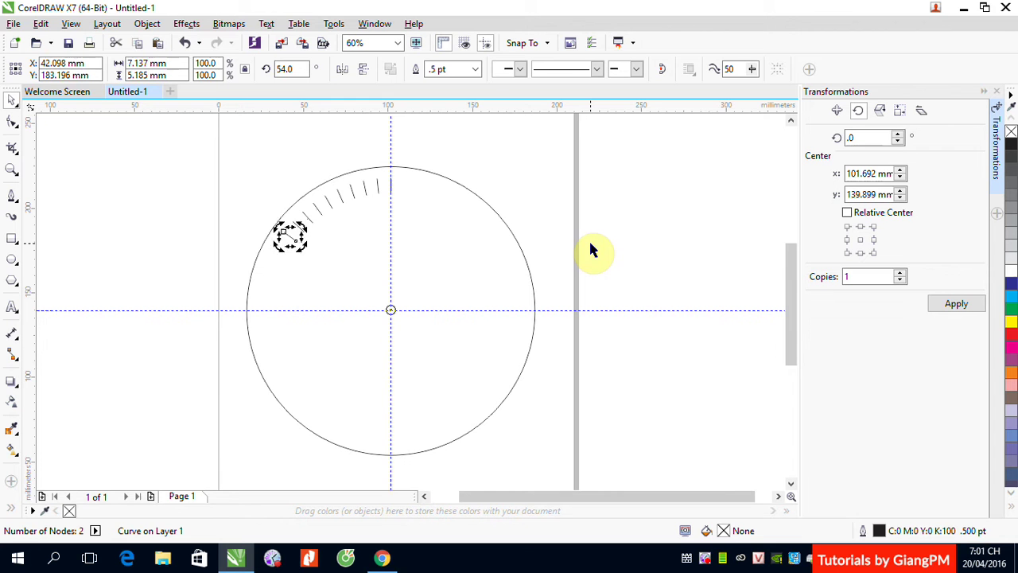
{"action": "key", "text": "ctrl+r"}
{"action": "key", "text": "ctrl+r"}
{"action": "key", "text": "ctrl+r"}
{"action": "key", "text": "ctrl+r"}
{"action": "key", "text": "ctrl+r"}
{"action": "key", "text": "ctrl+r"}
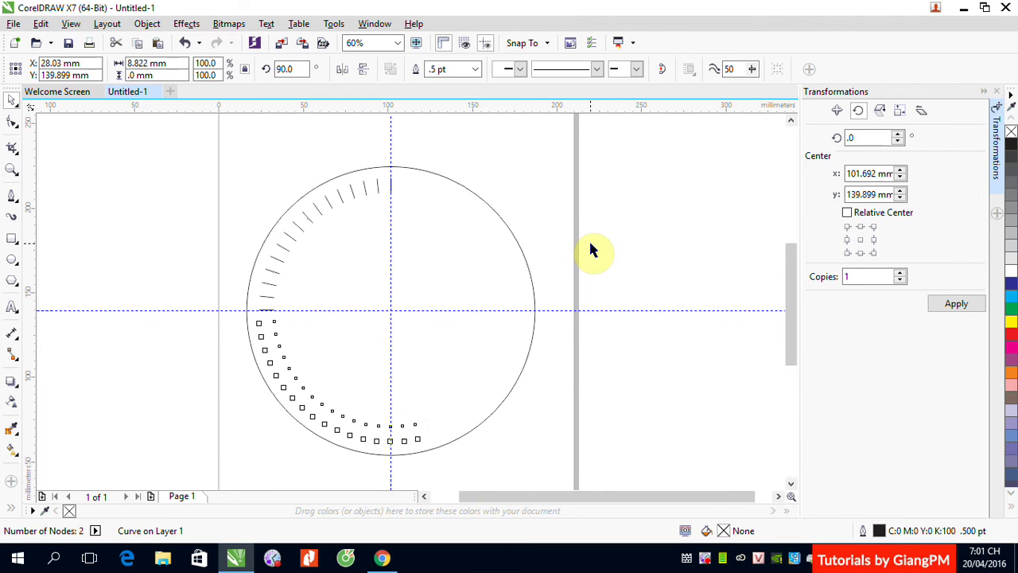
{"action": "key", "text": "ctrl+r"}
{"action": "key", "text": "ctrl+r"}
{"action": "key", "text": "ctrl+r"}
{"action": "key", "text": "ctrl+r"}
{"action": "key", "text": "ctrl+r"}
{"action": "key", "text": "ctrl+r"}
{"action": "key", "text": "ctrl+r"}
{"action": "key", "text": "ctrl+r"}
{"action": "key", "text": "ctrl+r"}
{"action": "key", "text": "ctrl+r"}
{"action": "key", "text": "ctrl+r"}
{"action": "key", "text": "ctrl+r"}
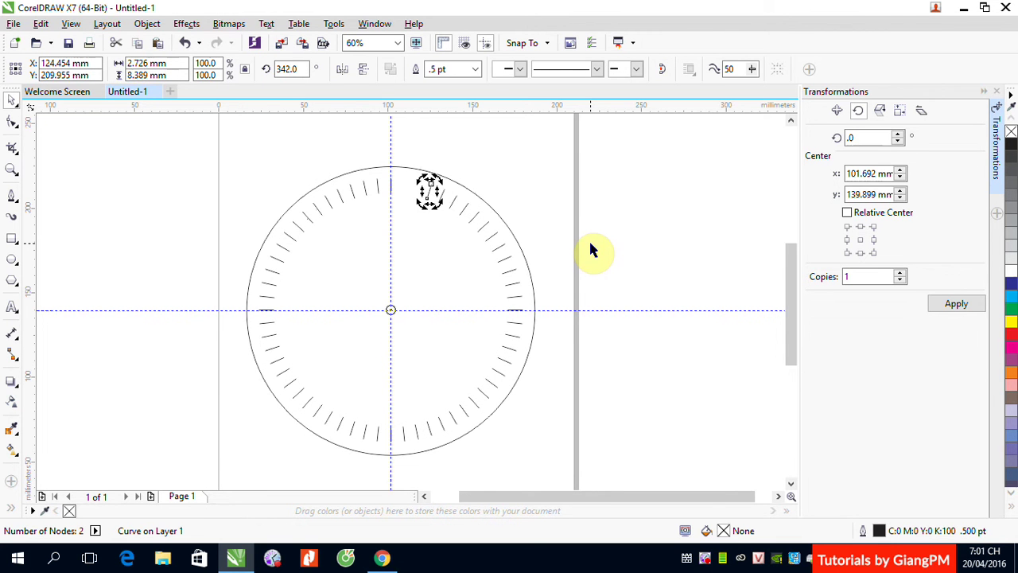
{"action": "key", "text": "ctrl+r"}
{"action": "key", "text": "ctrl+r"}
{"action": "left_click", "coordinate": [597, 244]}
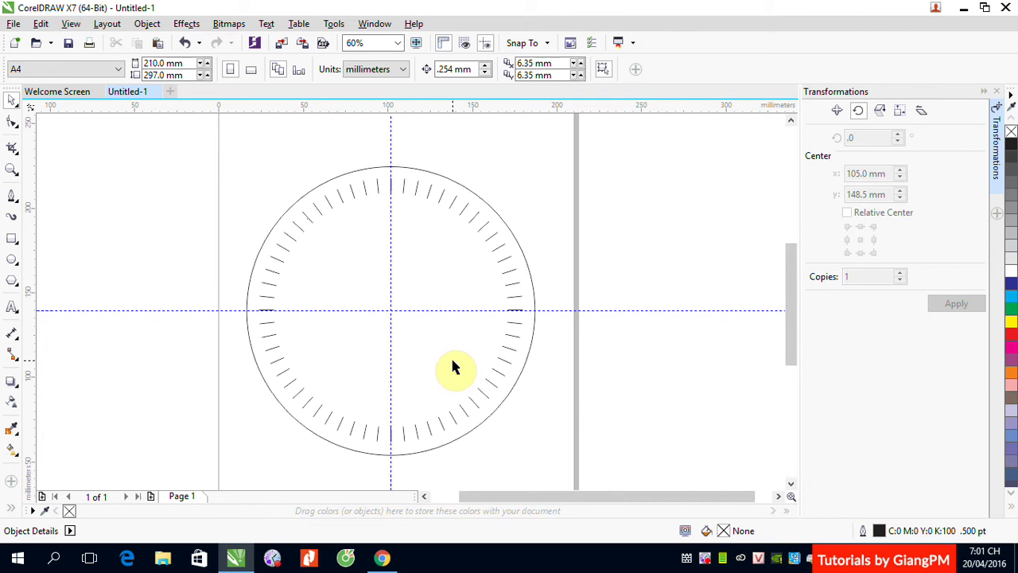
Delete all the rotated line copies, keeping the circle and the original line at its top
{"action": "left_click_drag", "start_coordinate": [203, 255], "coordinate": [591, 471]}
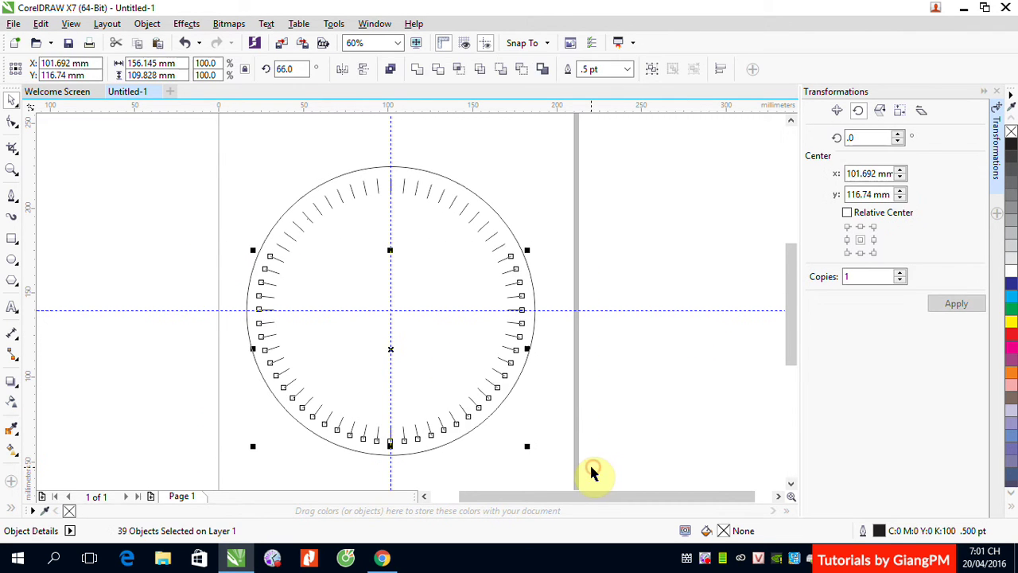
{"action": "key", "text": "Delete"}
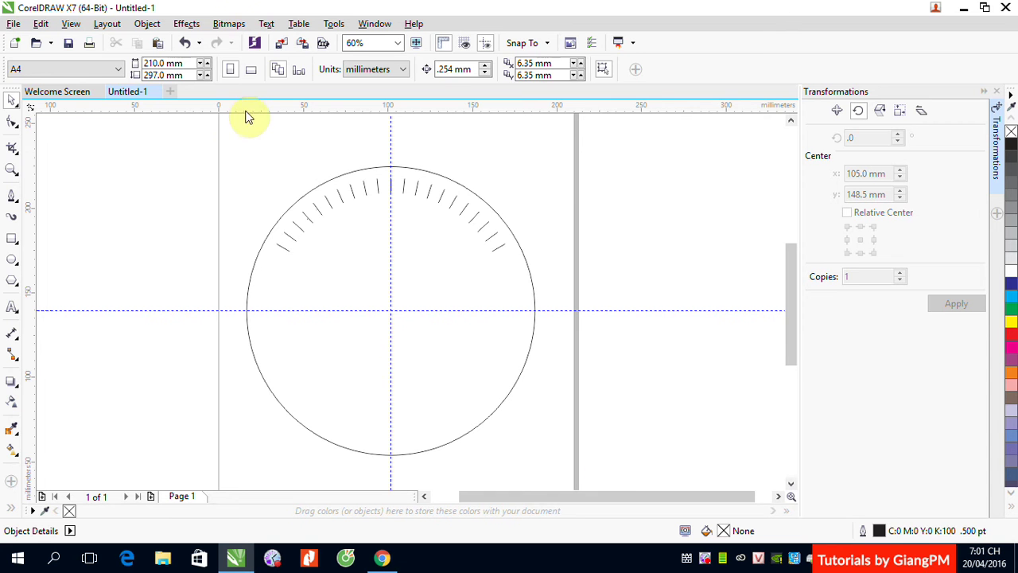
{"action": "left_click_drag", "start_coordinate": [237, 138], "coordinate": [386, 295]}
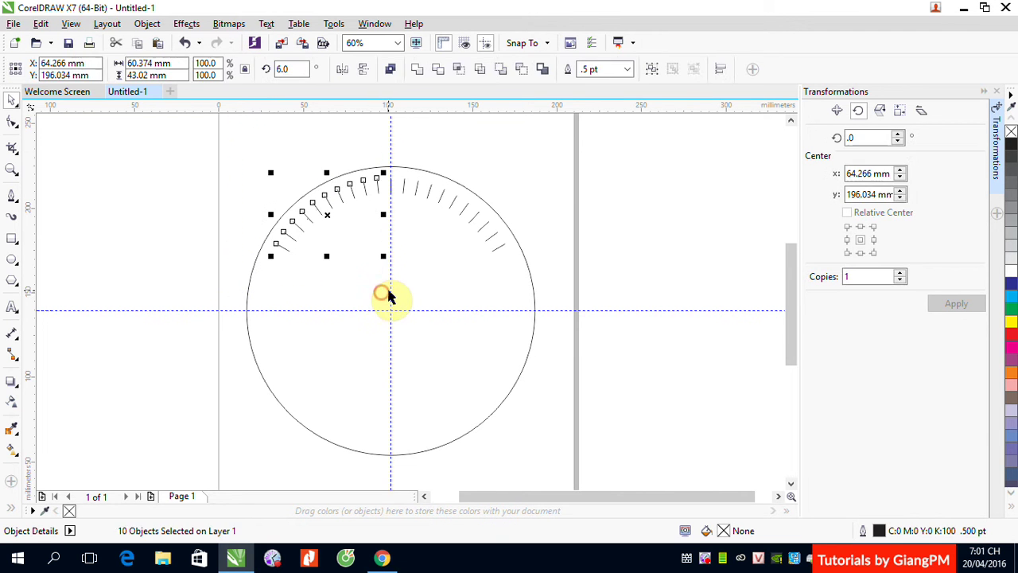
{"action": "key", "text": "Delete"}
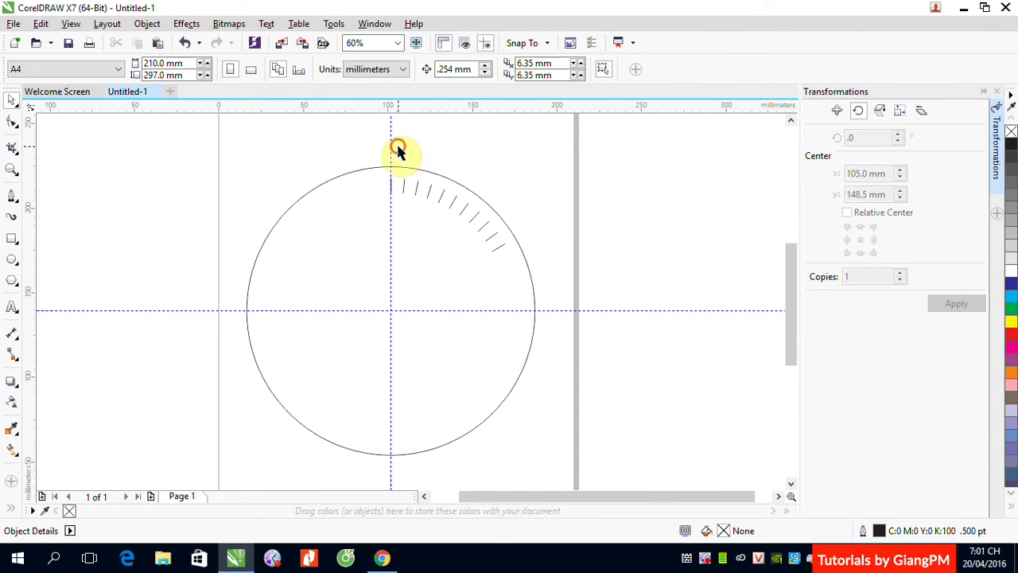
{"action": "left_click_drag", "start_coordinate": [397, 150], "coordinate": [537, 288]}
{"action": "key", "text": "Delete"}
Delete the vertical and horizontal guidelines
{"action": "left_click", "coordinate": [390, 137]}
{"action": "key", "text": "Delete"}
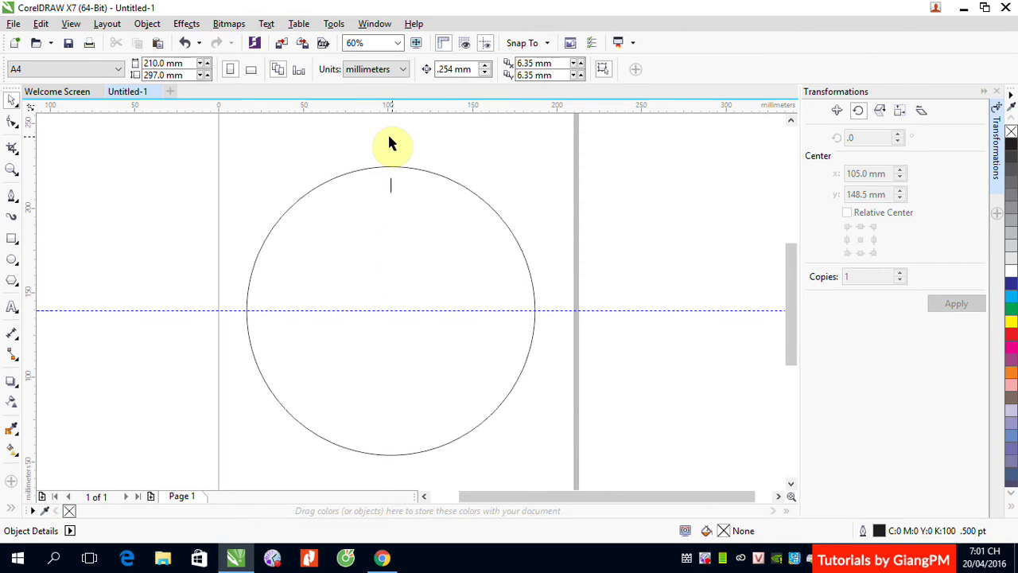
{"action": "left_click", "coordinate": [625, 308]}
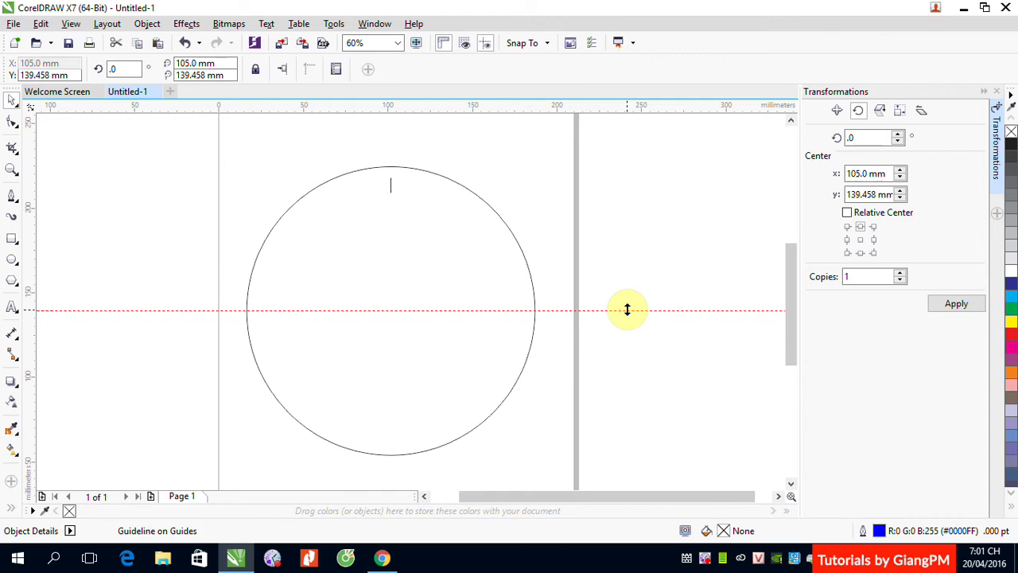
{"action": "key", "text": "Delete"}
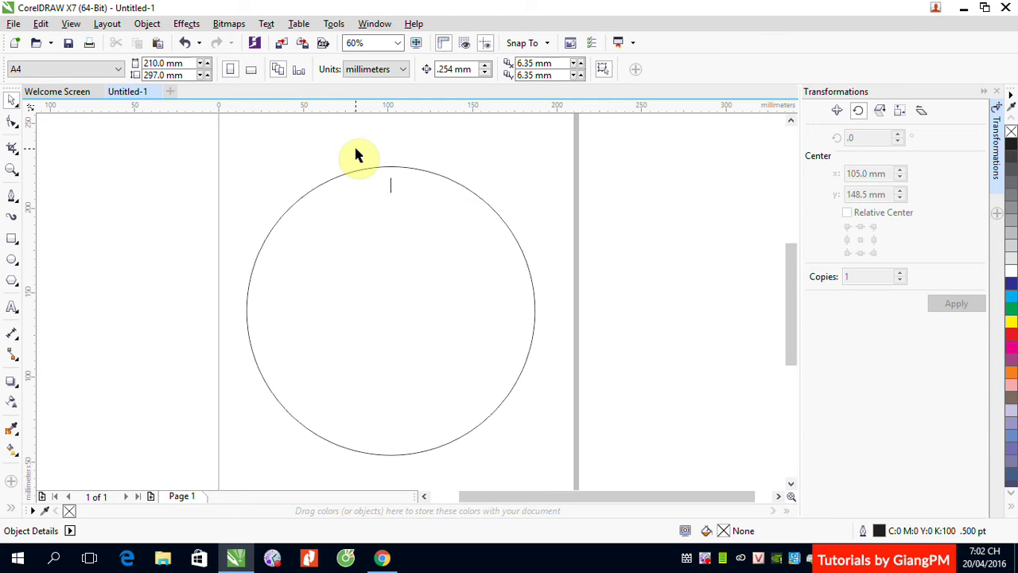
Select the circle and the short line together and make a copy rotated 6 degrees about their shared center
{"action": "left_click_drag", "start_coordinate": [360, 151], "coordinate": [409, 191]}
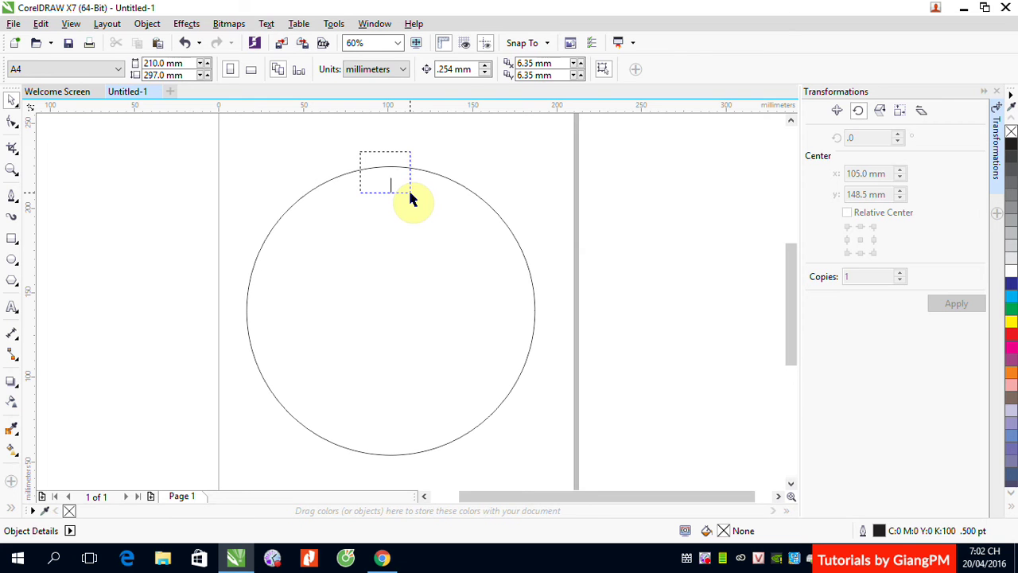
{"action": "key", "text": "Escape"}
{"action": "key", "text": "ctrl+a"}
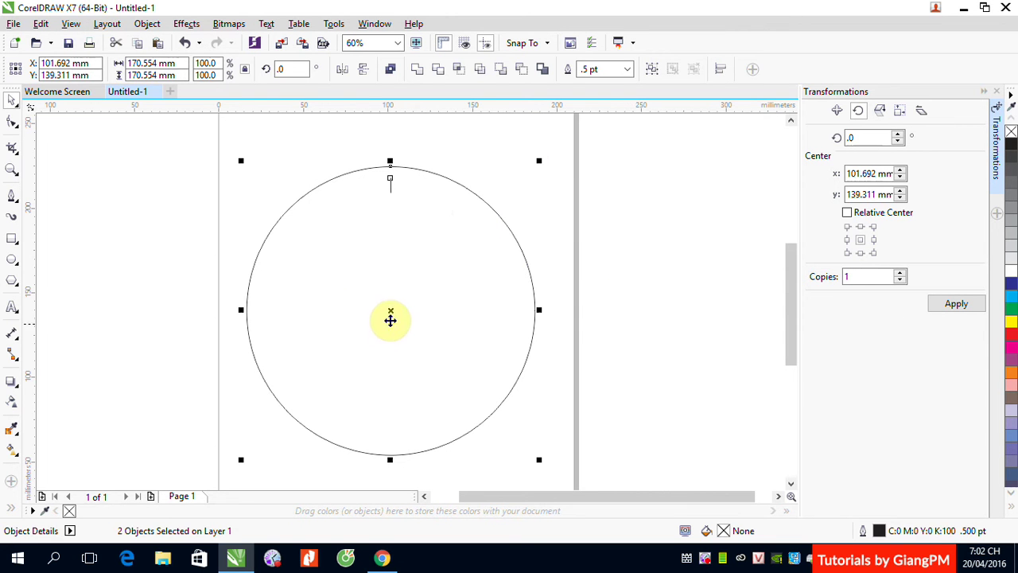
{"action": "left_click", "coordinate": [390, 311]}
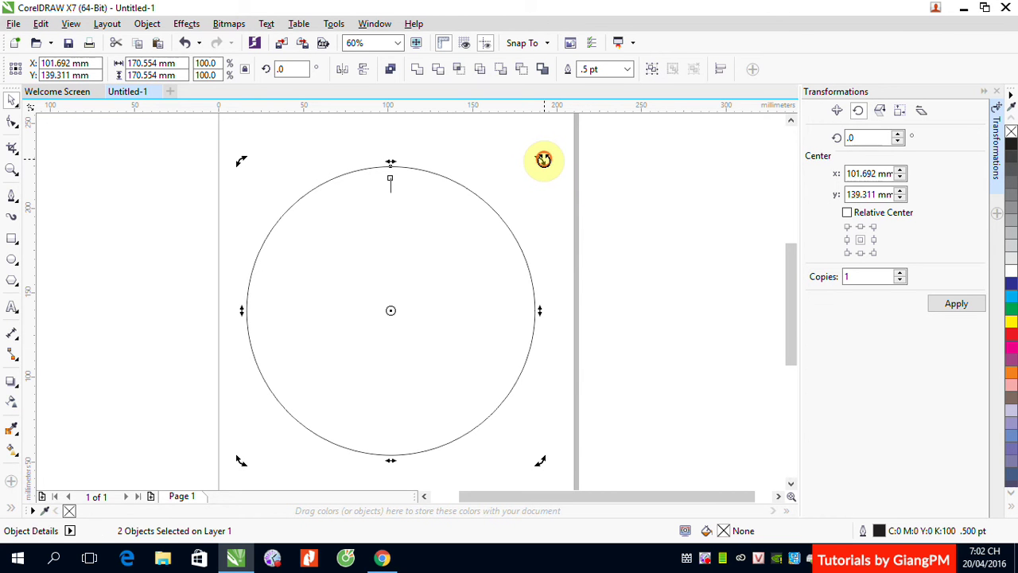
{"action": "left_click_drag", "start_coordinate": [543, 157], "coordinate": [519, 151]}
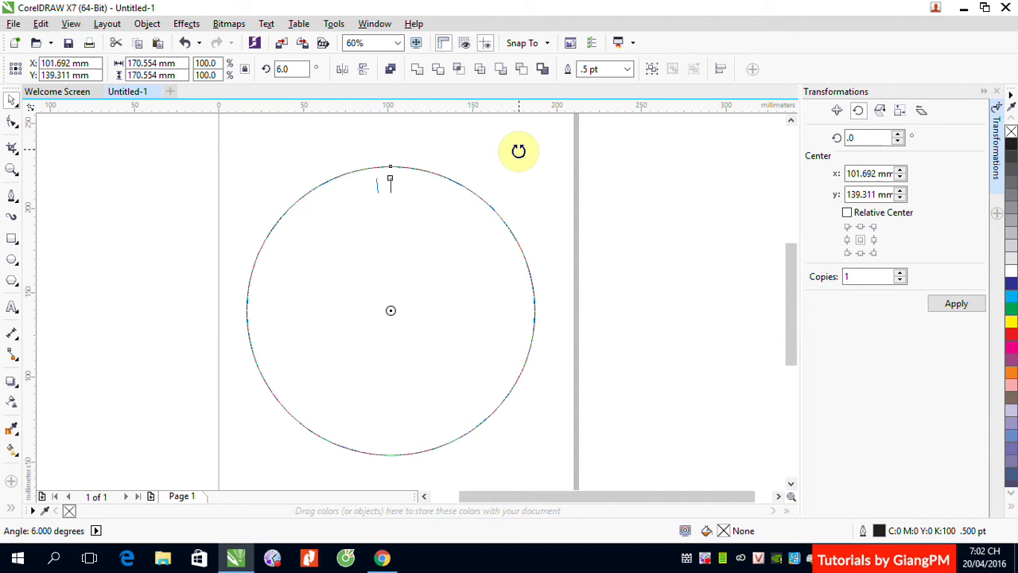
{"action": "left_click_drag", "start_coordinate": [519, 151], "coordinate": [519, 151]}
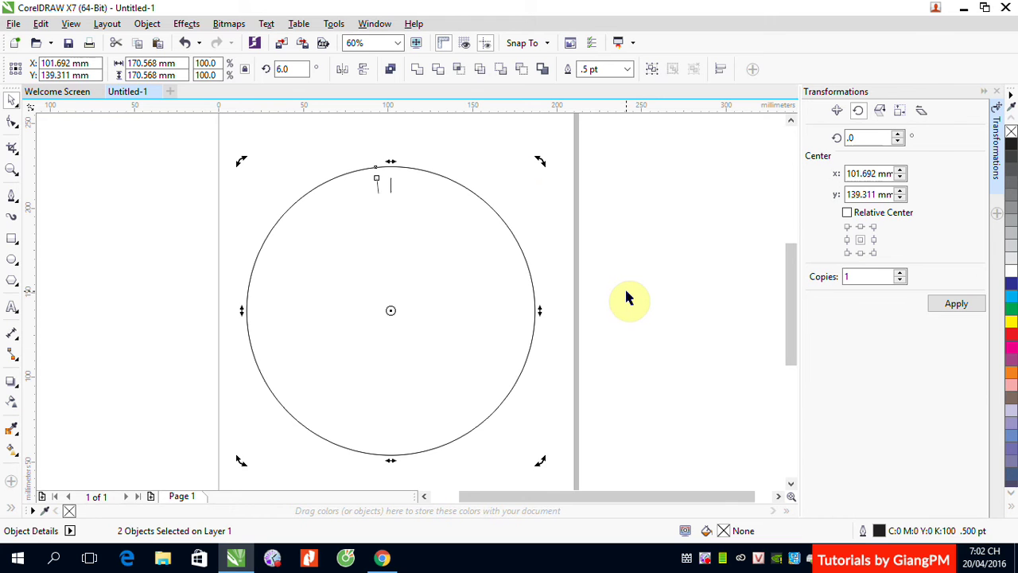
Repeat the 6-degree rotated copy of the circle and line until the ticks fill the full circle
{"action": "key", "text": "ctrl+r"}
{"action": "key", "text": "ctrl+r"}
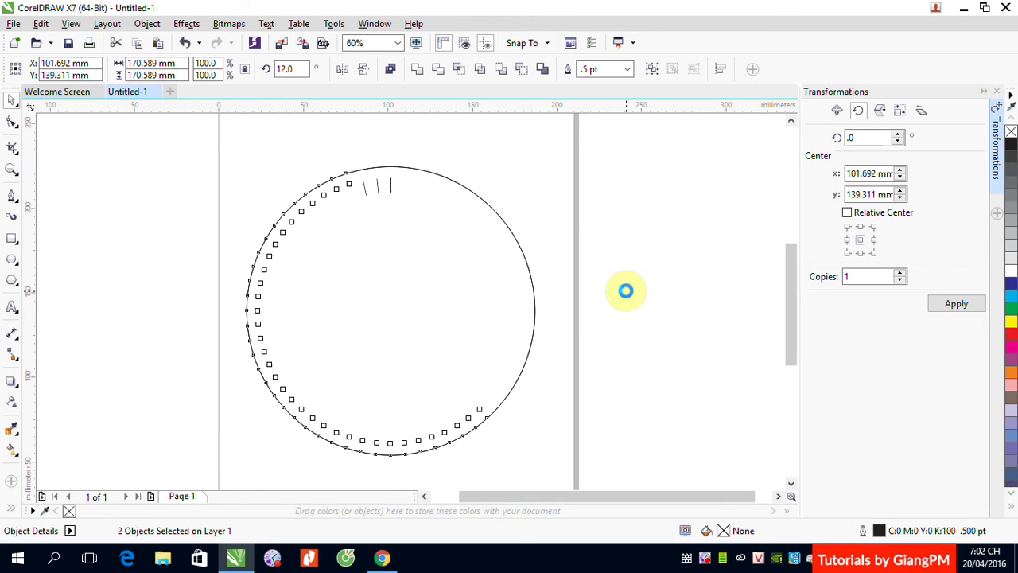
{"action": "key", "text": "ctrl+r"}
{"action": "key", "text": "ctrl+r"}
{"action": "key", "text": "ctrl+r"}
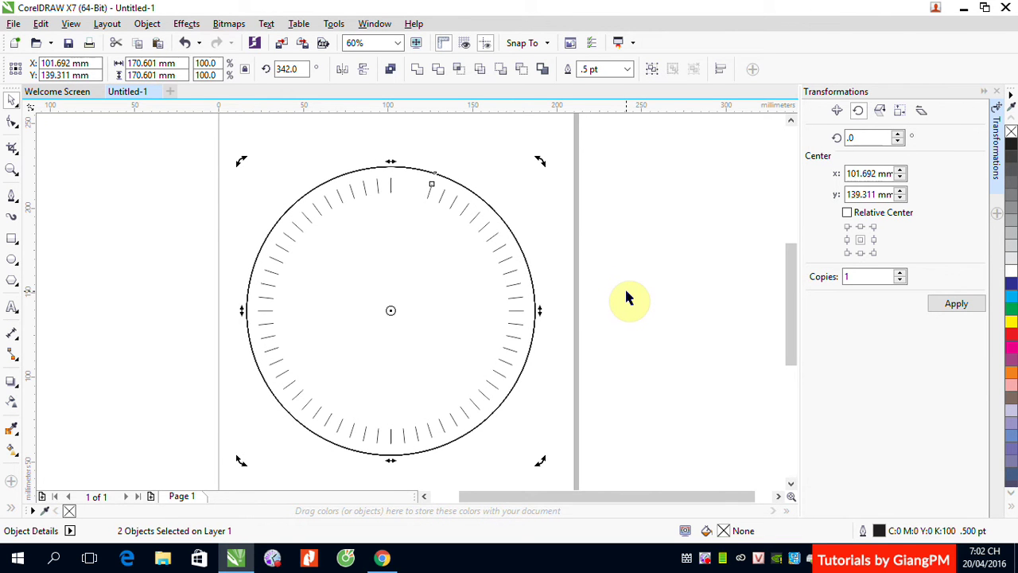
{"action": "left_click", "coordinate": [626, 291]}
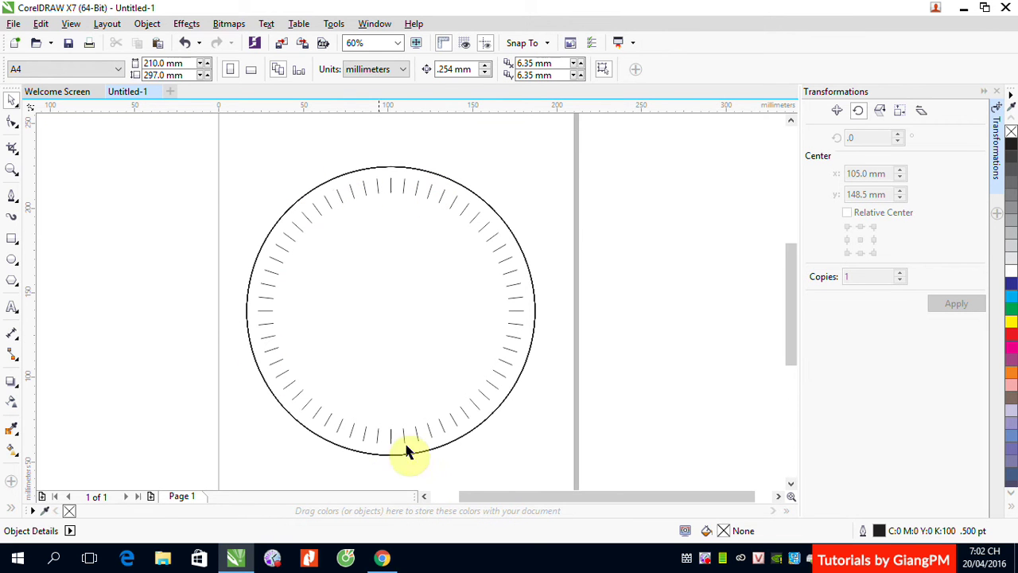
Remove the duplicate circles stacked on top of each other, leaving a single circle around the ticks
{"action": "left_click", "coordinate": [471, 198]}
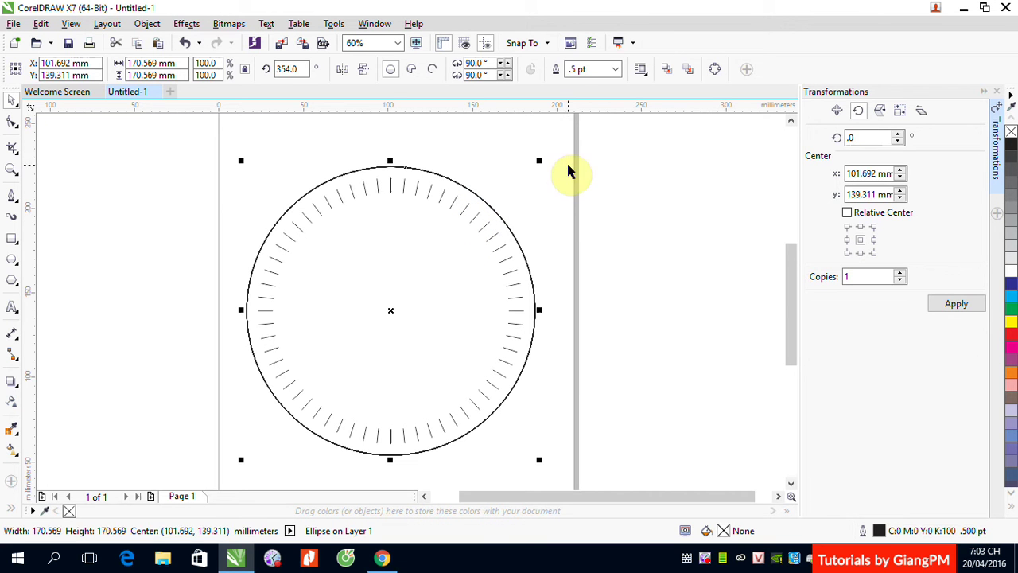
{"action": "left_click", "coordinate": [631, 224]}
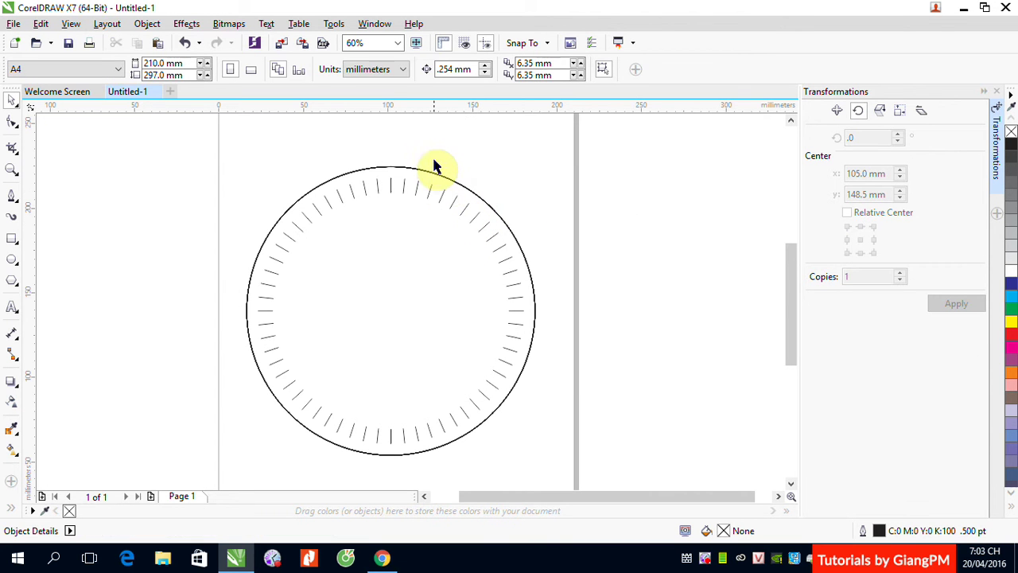
{"action": "left_click_drag", "start_coordinate": [434, 162], "coordinate": [571, 230]}
{"action": "key", "text": "ctrl+a"}
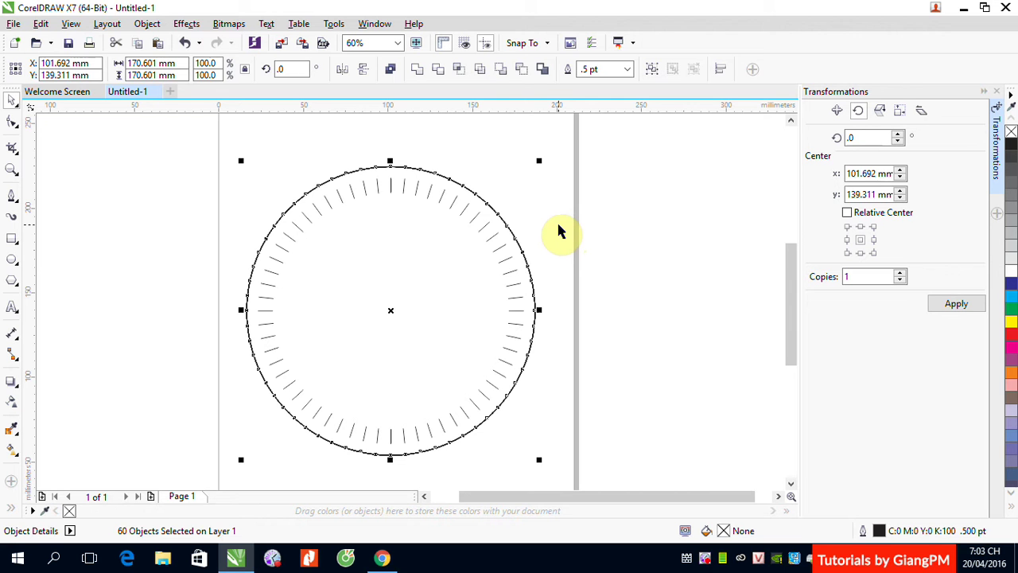
{"action": "left_click", "coordinate": [559, 231]}
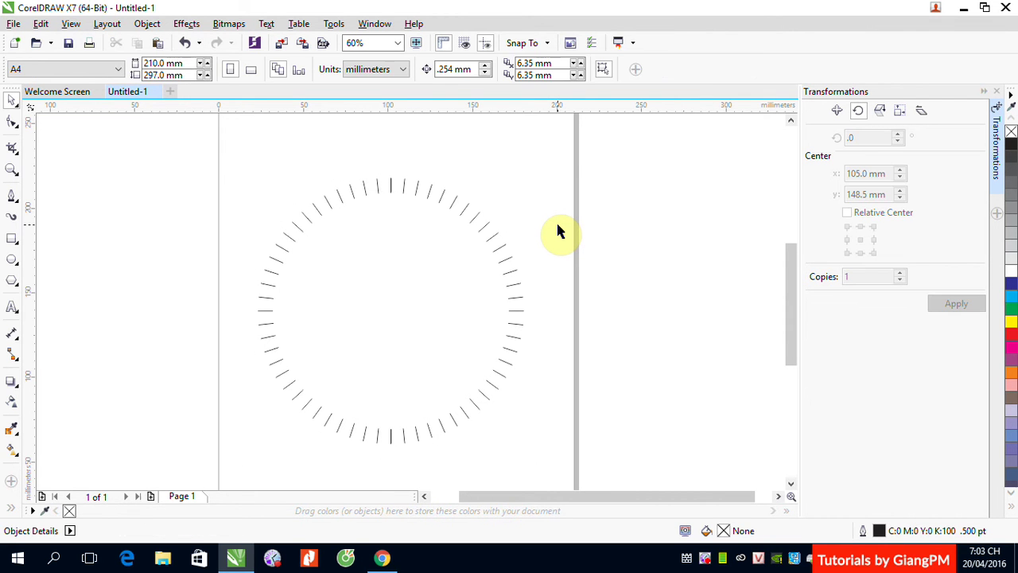
{"action": "key", "text": "Tab"}
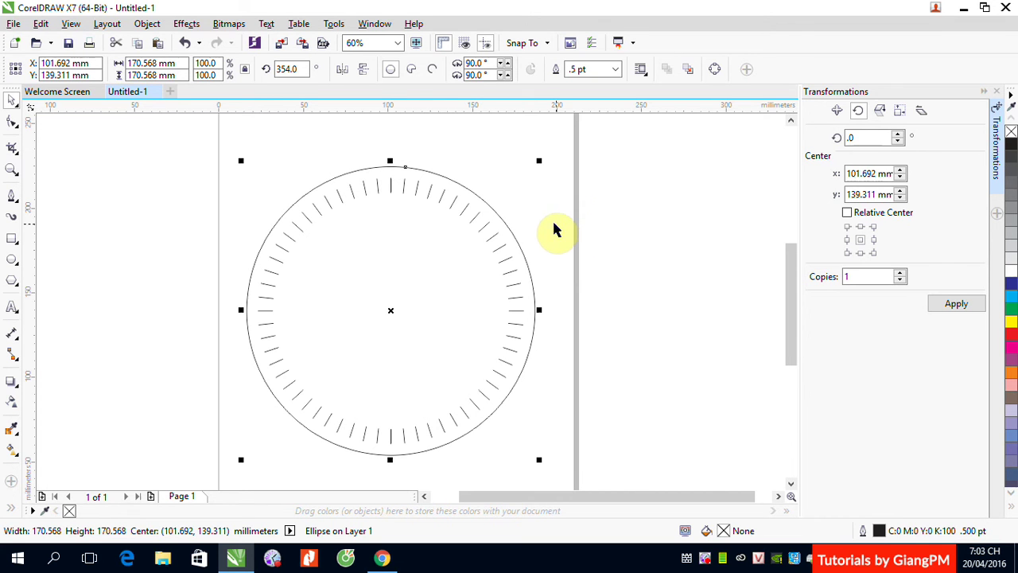
{"action": "left_click", "coordinate": [545, 211]}
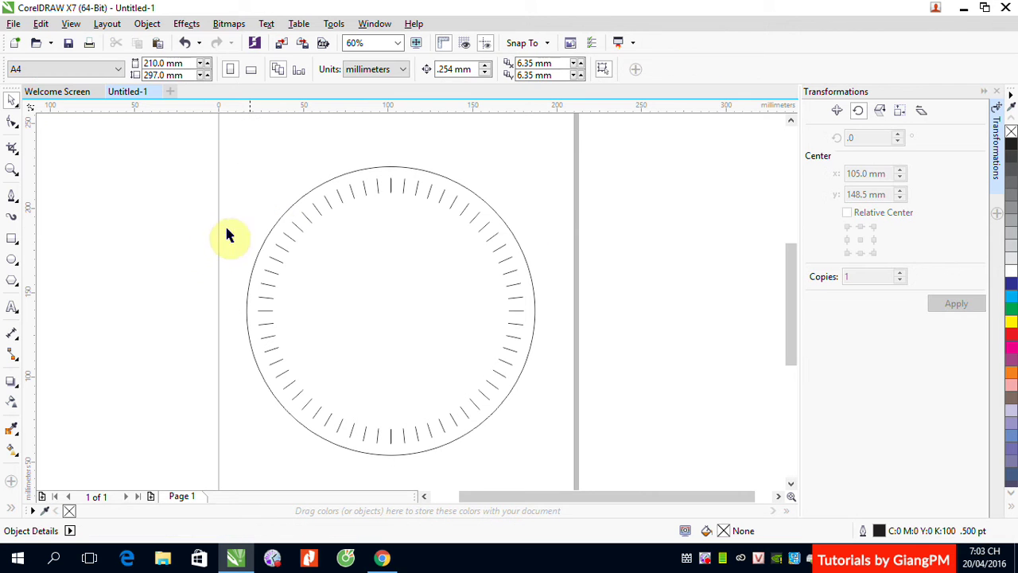
Delete all the rotated tick copies, keeping the circle and the original line at its top
{"action": "left_click_drag", "start_coordinate": [180, 310], "coordinate": [613, 466]}
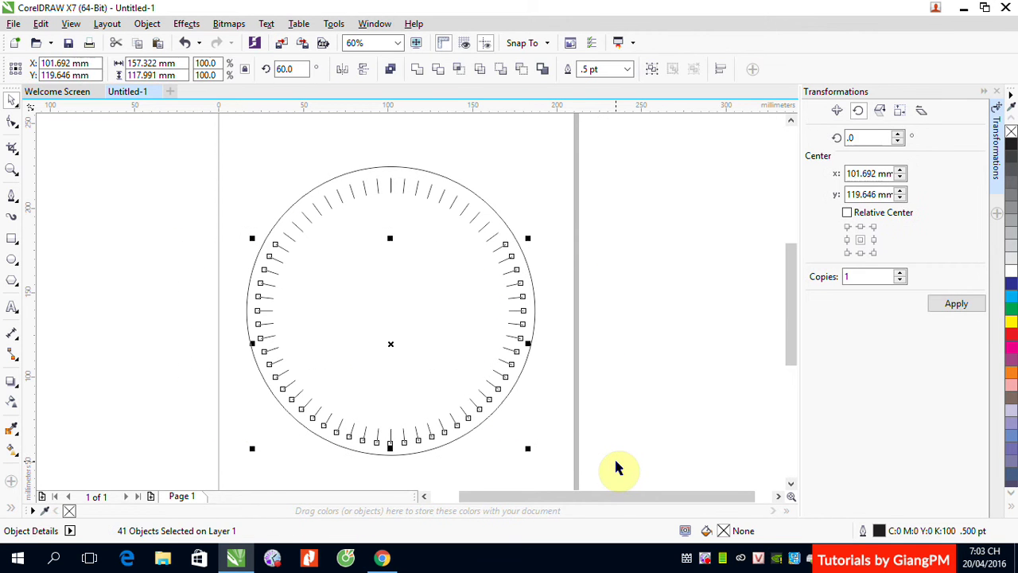
{"action": "key", "text": "Delete"}
{"action": "left_click_drag", "start_coordinate": [188, 131], "coordinate": [380, 254]}
{"action": "key", "text": "Delete"}
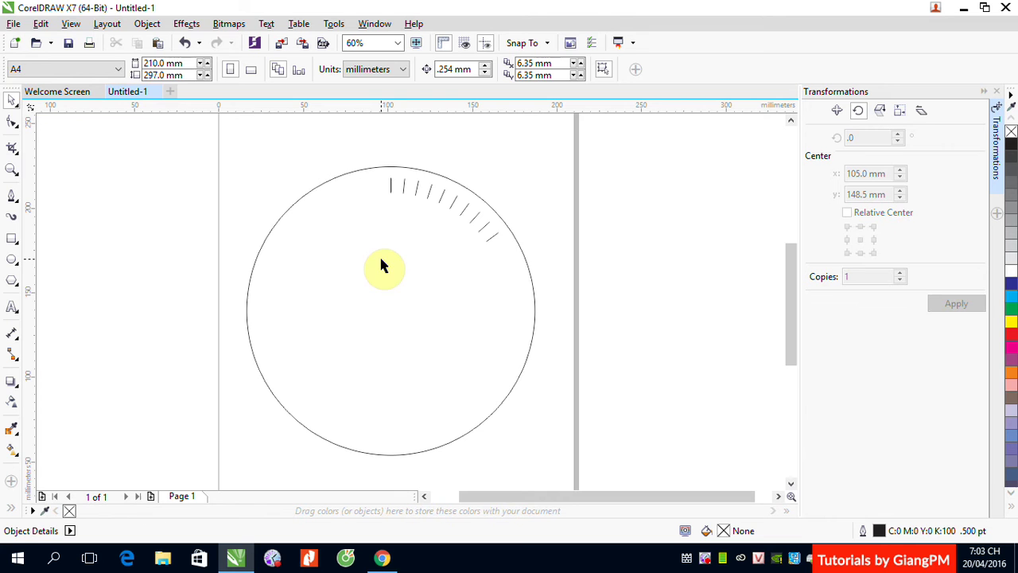
{"action": "left_click", "coordinate": [398, 152]}
{"action": "left_click_drag", "start_coordinate": [525, 293], "coordinate": [524, 292]}
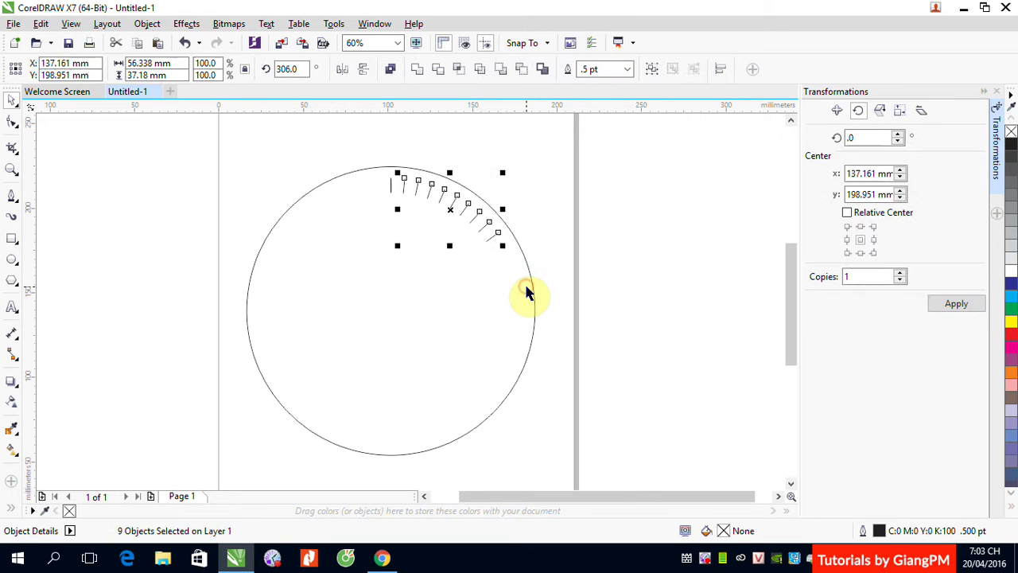
{"action": "key", "text": "Delete"}
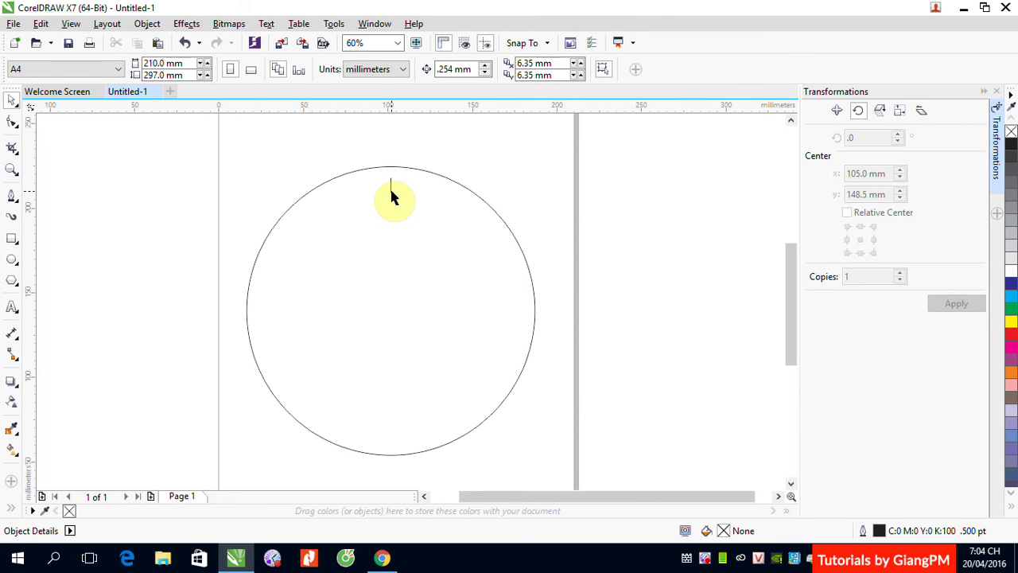
Compare the horizontal rotation center of the circle with that of the short line
{"action": "left_click", "coordinate": [390, 189]}
{"action": "left_click", "coordinate": [460, 184], "text": "shift"}
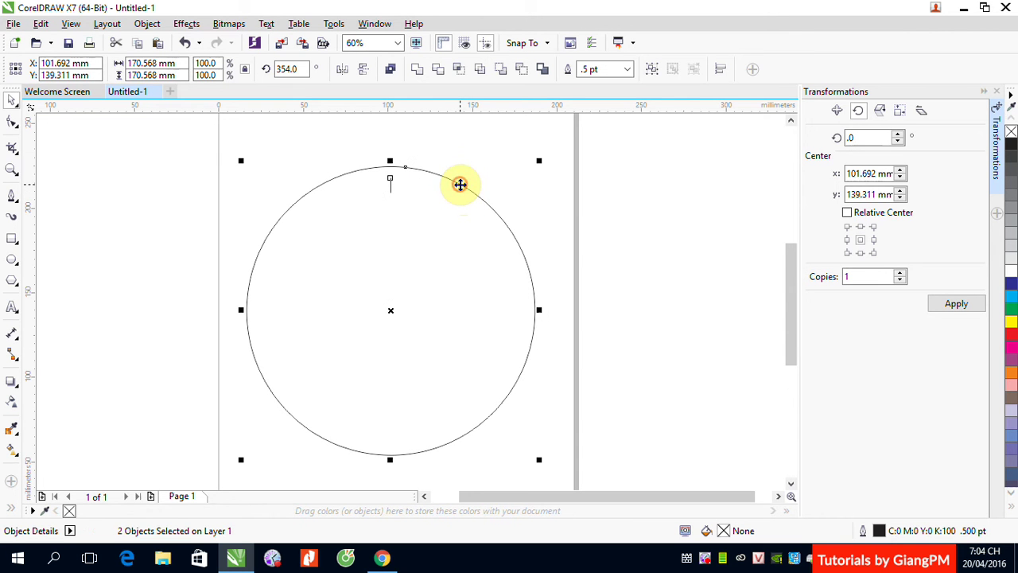
{"action": "left_click", "coordinate": [581, 222]}
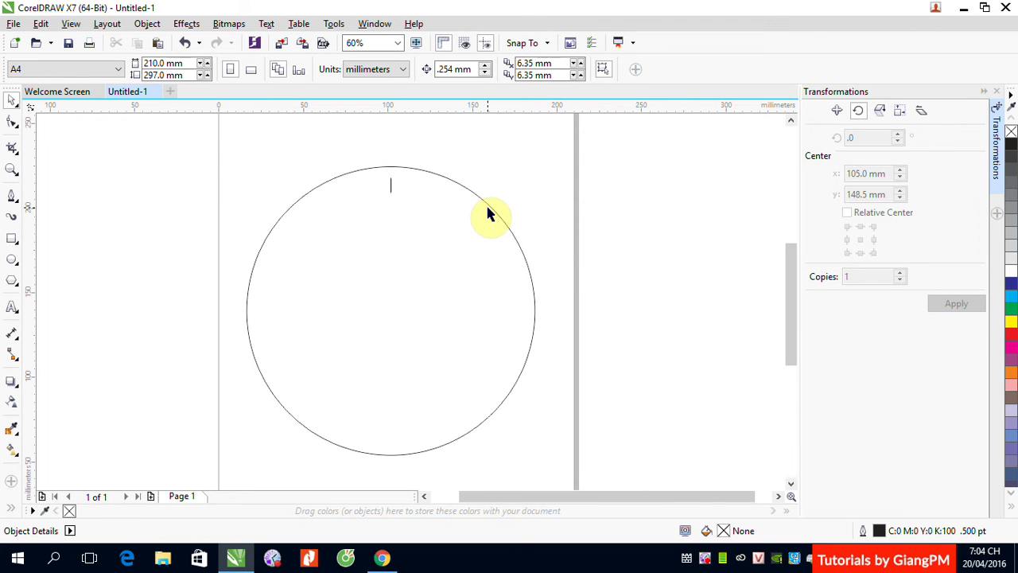
{"action": "left_click", "coordinate": [452, 183]}
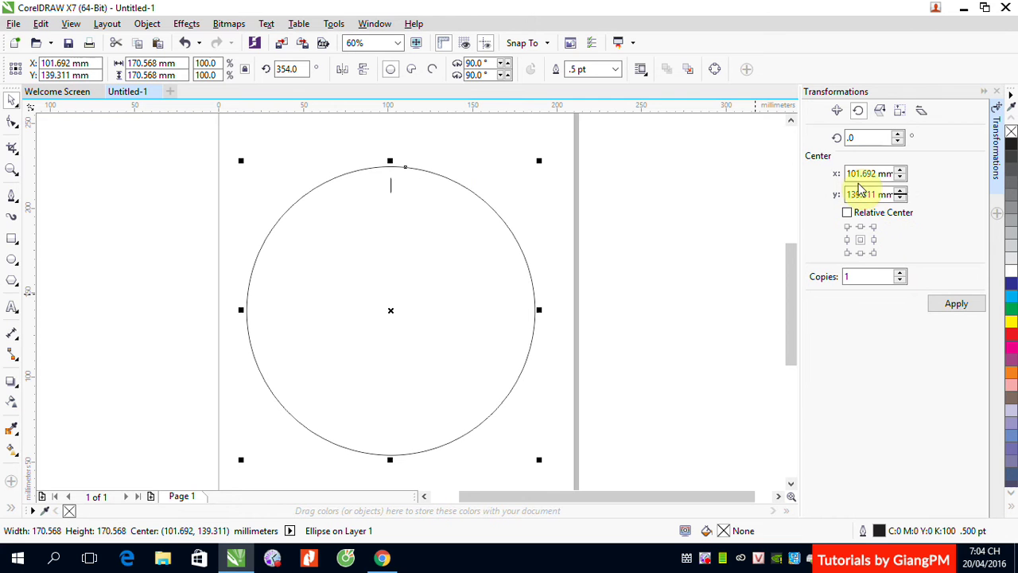
{"action": "left_click", "coordinate": [851, 173]}
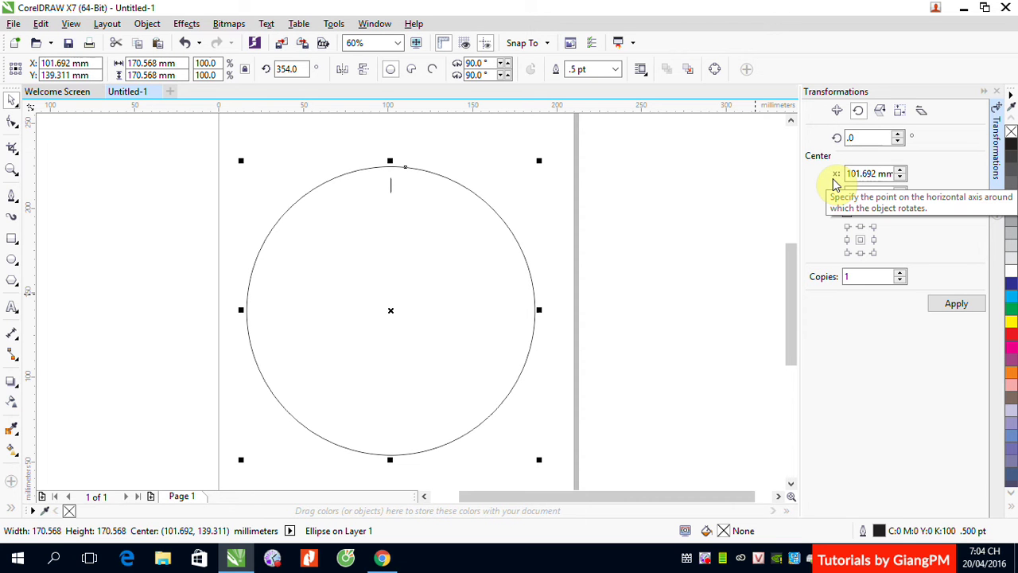
{"action": "double_click", "coordinate": [850, 174]}
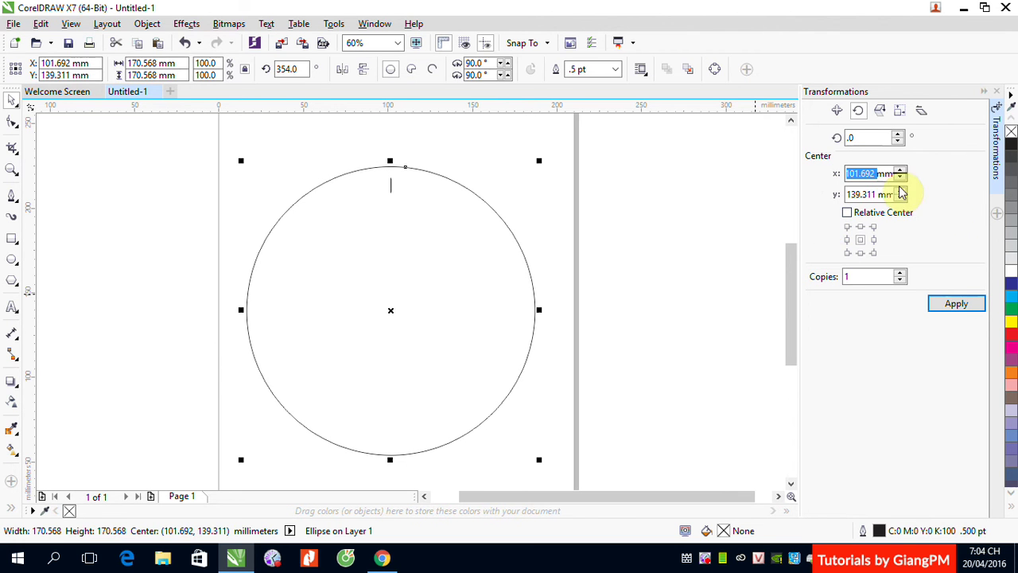
{"action": "left_click", "coordinate": [487, 162]}
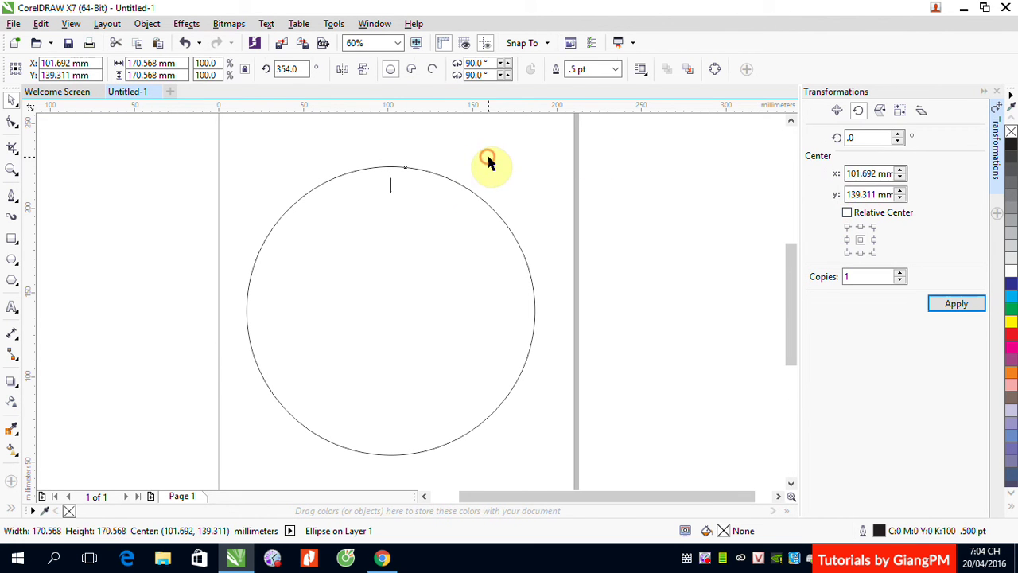
{"action": "left_click", "coordinate": [390, 188]}
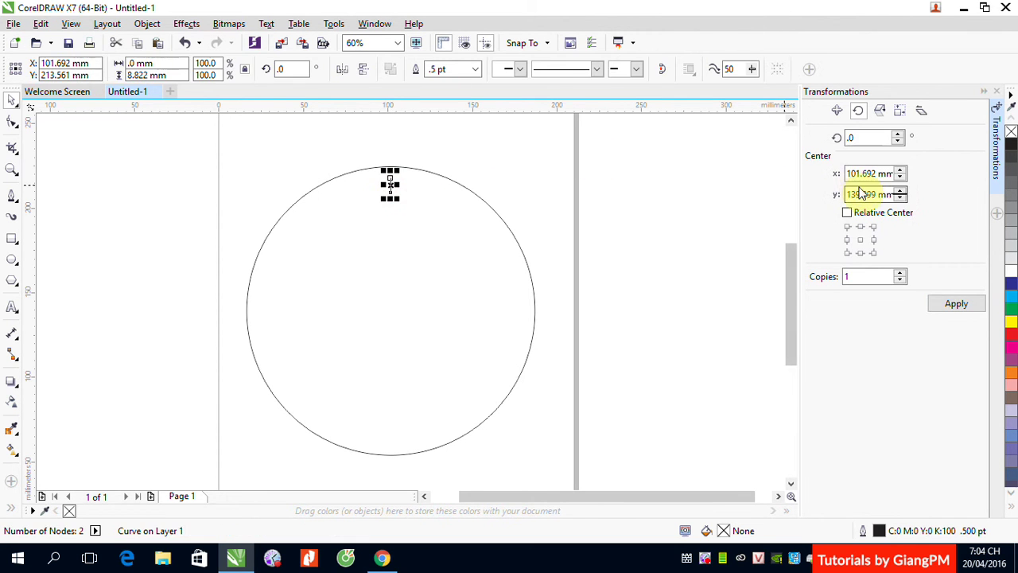
{"action": "double_click", "coordinate": [859, 174]}
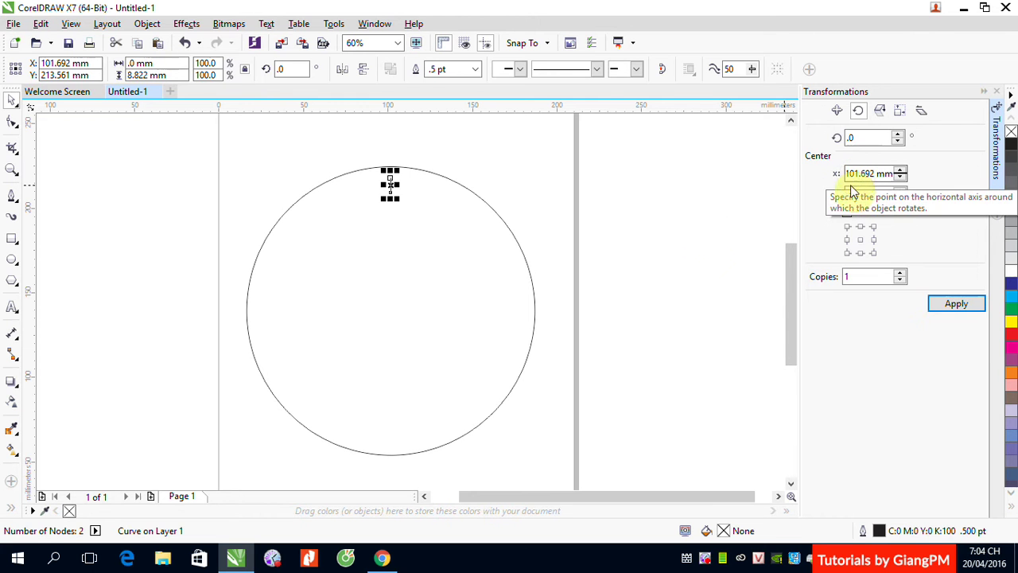
{"action": "left_click", "coordinate": [675, 221]}
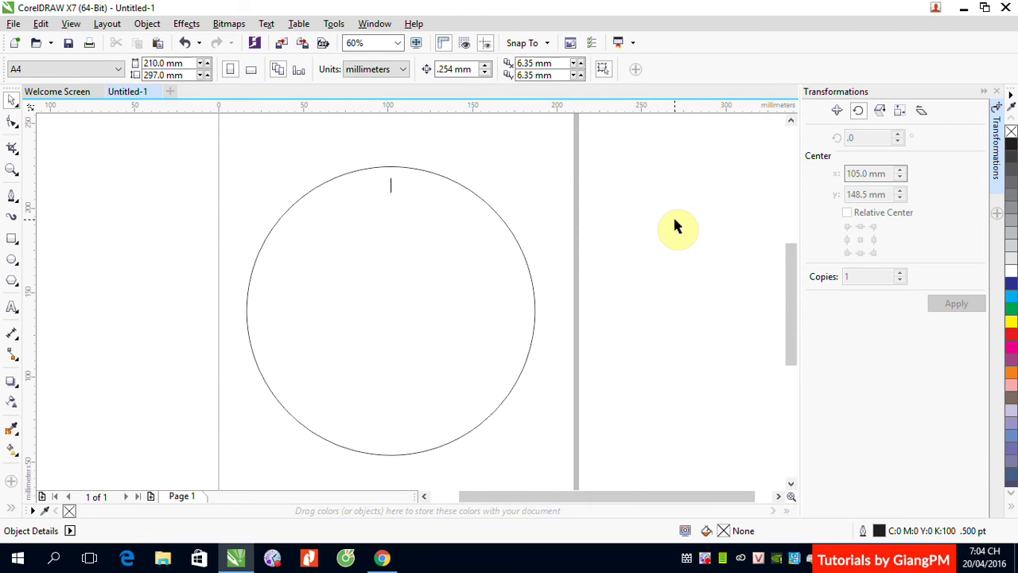
Match the short line's vertical rotation center to the circle's by setting its y value to 139.311 mm
{"action": "left_click", "coordinate": [521, 253]}
{"action": "double_click", "coordinate": [864, 194]}
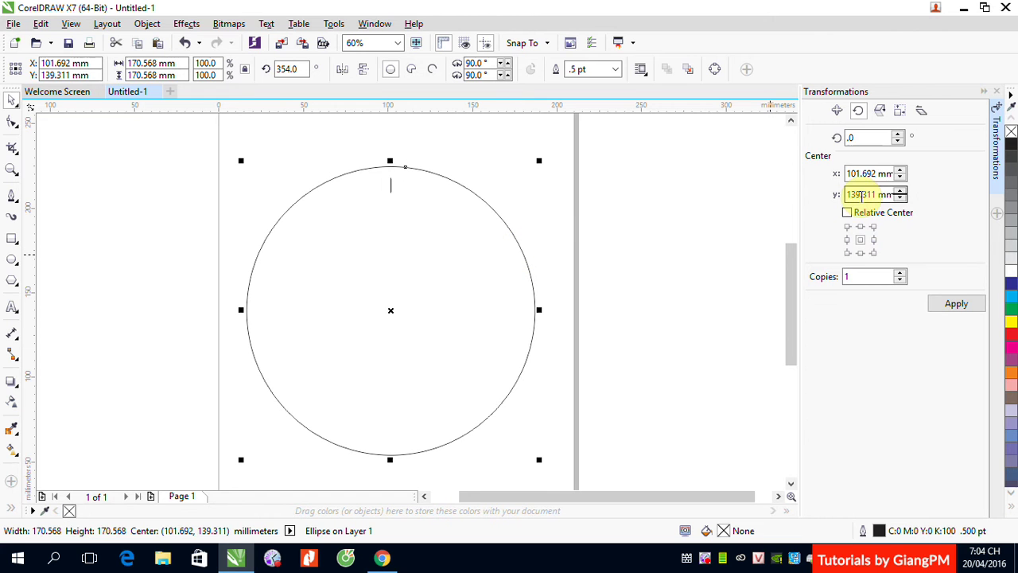
{"action": "double_click", "coordinate": [863, 194]}
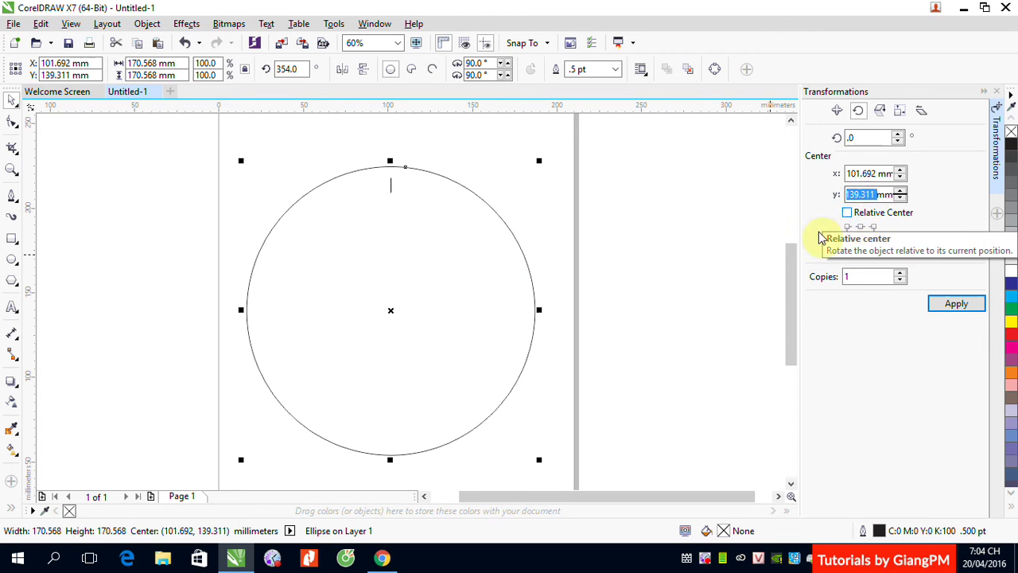
{"action": "left_click", "coordinate": [603, 258]}
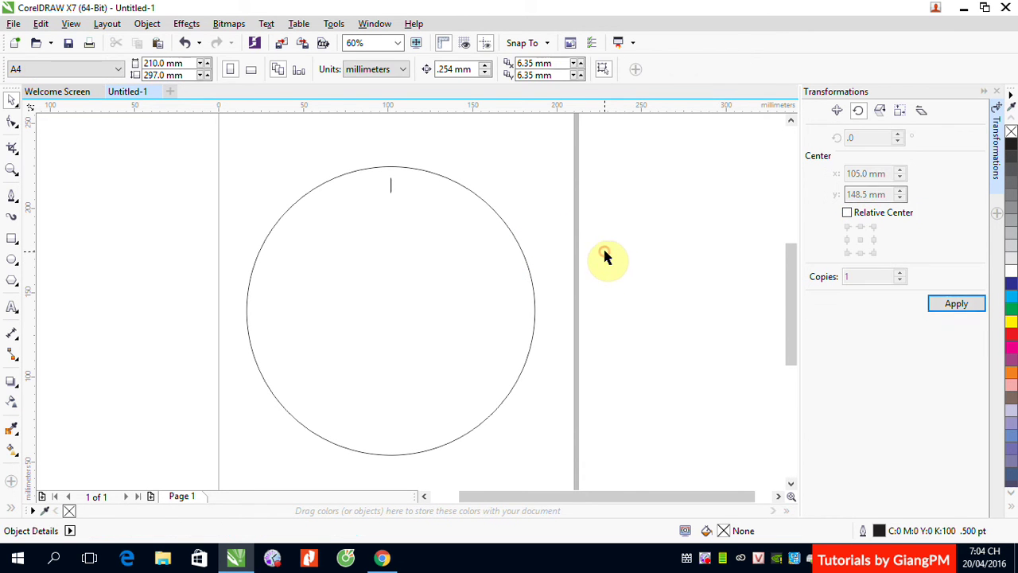
{"action": "left_click", "coordinate": [391, 189]}
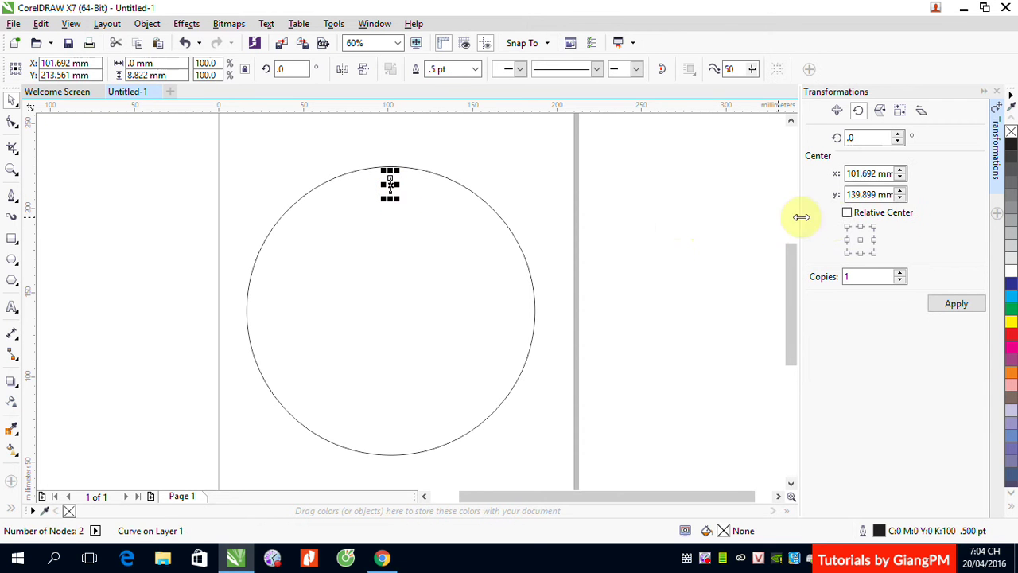
{"action": "double_click", "coordinate": [852, 194]}
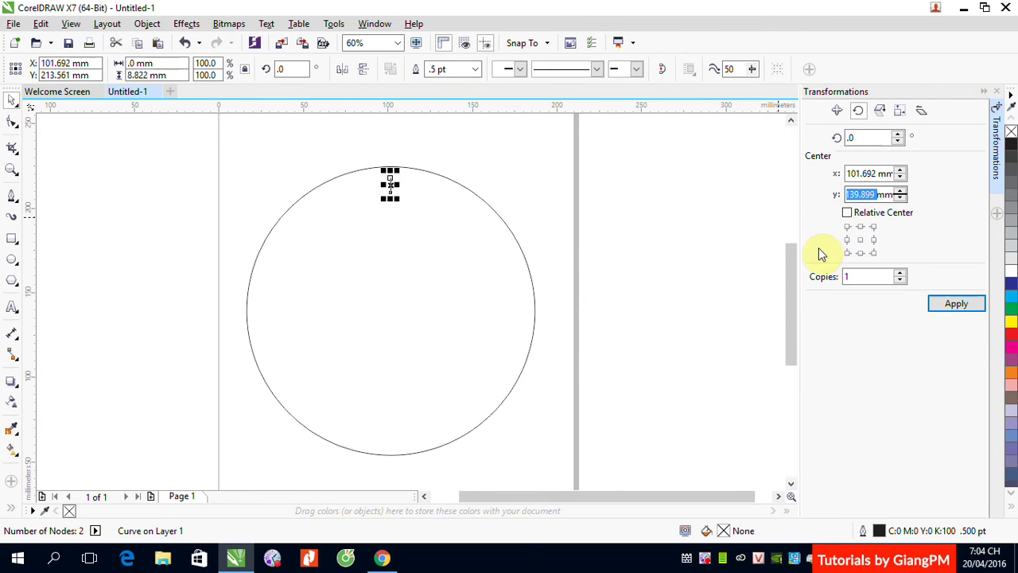
{"action": "type", "text": "139.311"}
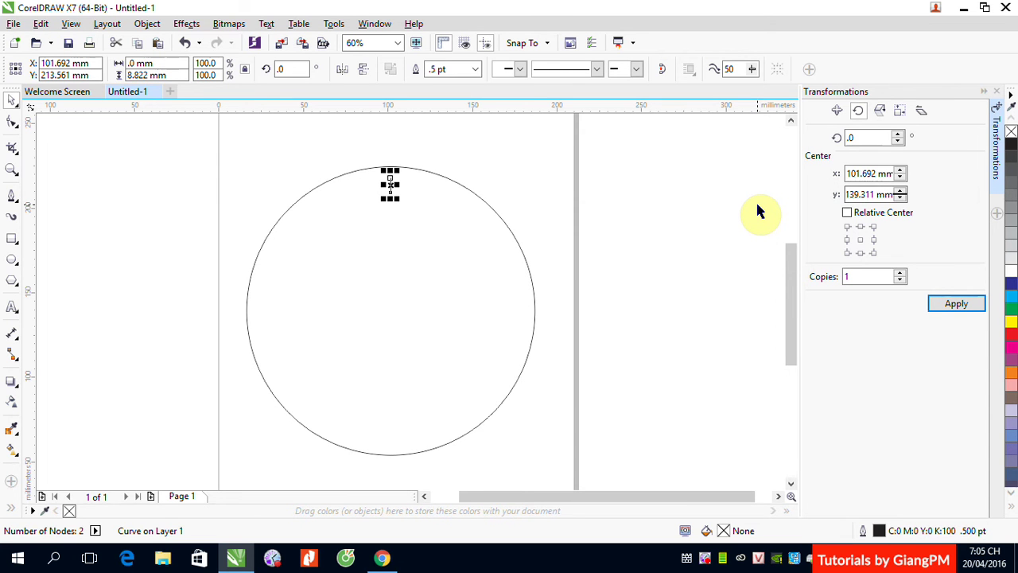
{"action": "left_click", "coordinate": [391, 186]}
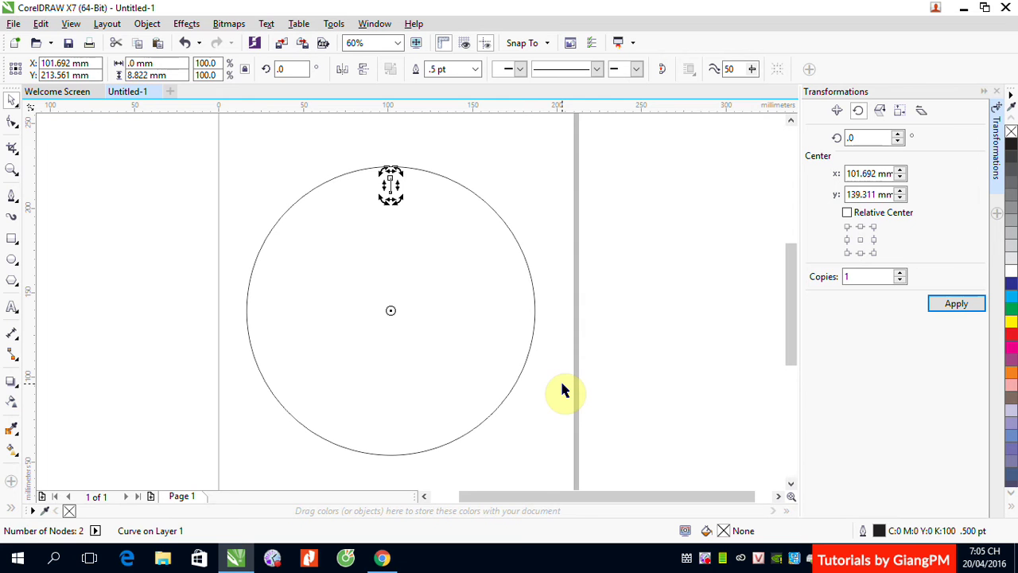
Rotate the short line by 6 degrees around the circle's center with 59 copies to fill the dial with ticks
{"action": "double_click", "coordinate": [856, 277]}
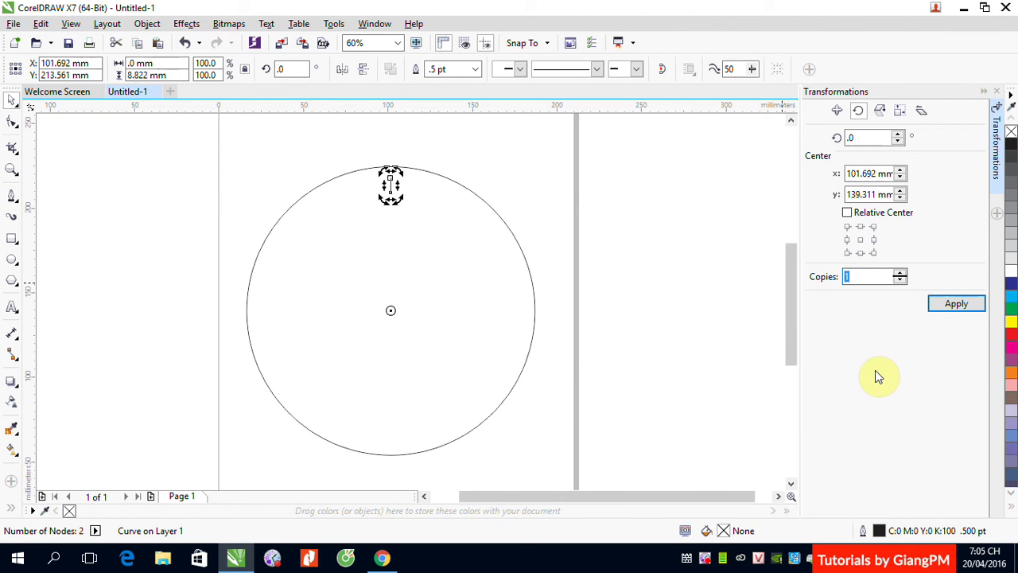
{"action": "double_click", "coordinate": [856, 137]}
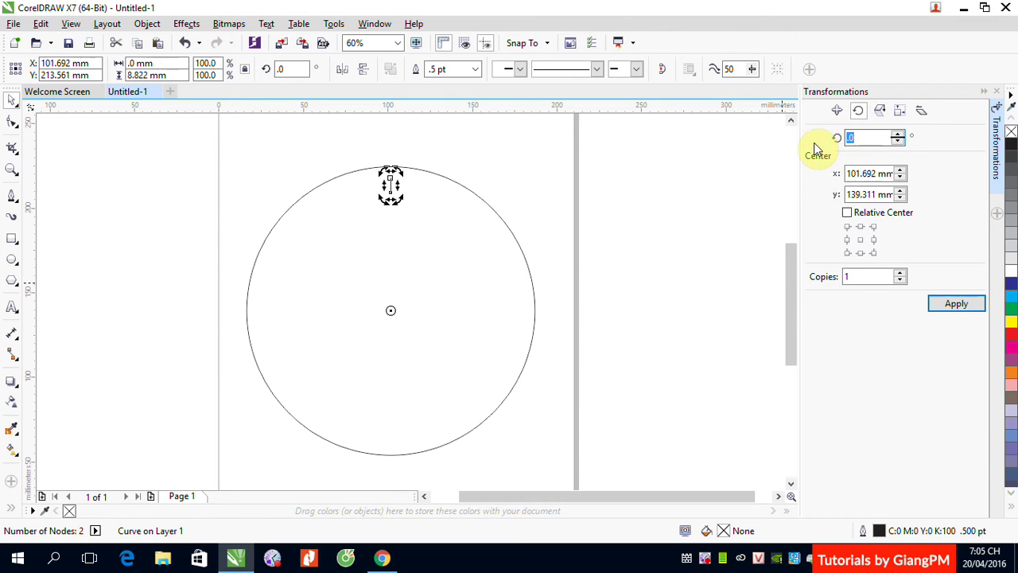
{"action": "type", "text": "6"}
{"action": "left_click", "coordinate": [856, 278]}
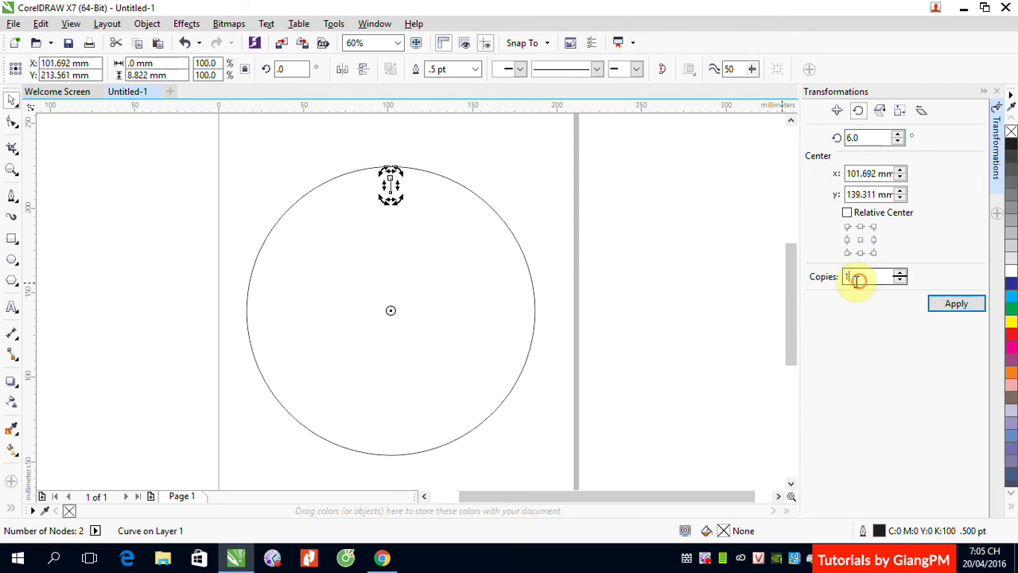
{"action": "double_click", "coordinate": [834, 280]}
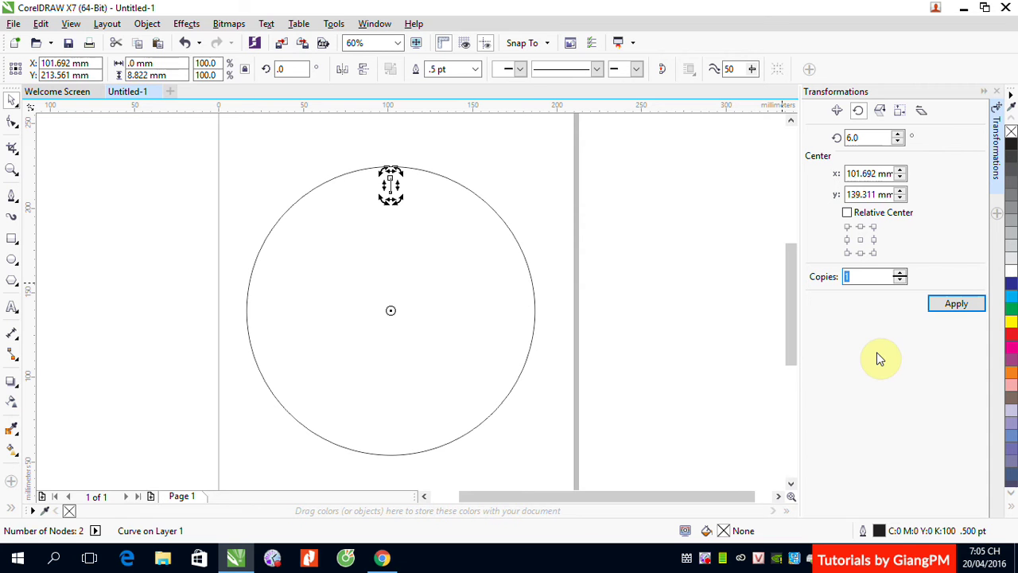
{"action": "type", "text": "59"}
{"action": "left_click", "coordinate": [962, 303]}
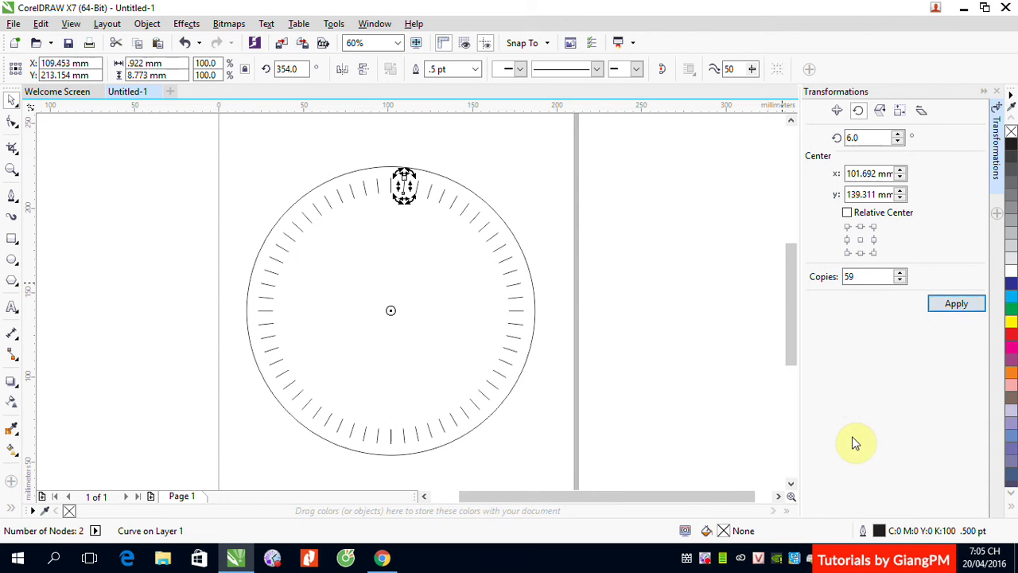
{"action": "left_click", "coordinate": [584, 304]}
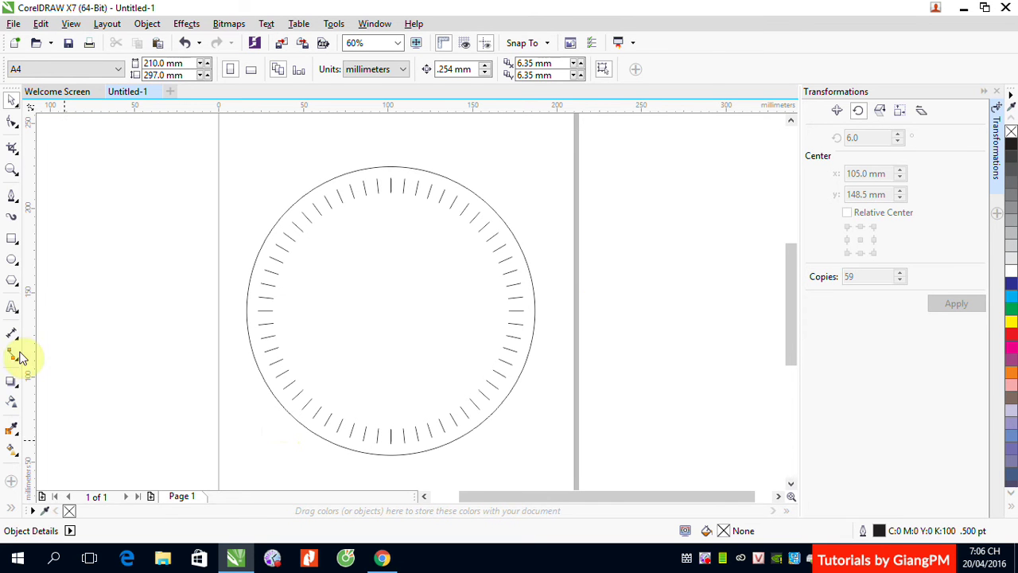
Draw a thin upright rectangle about 3 mm by 80 mm inside the dial and center it horizontally on the circle
{"action": "left_click", "coordinate": [12, 238]}
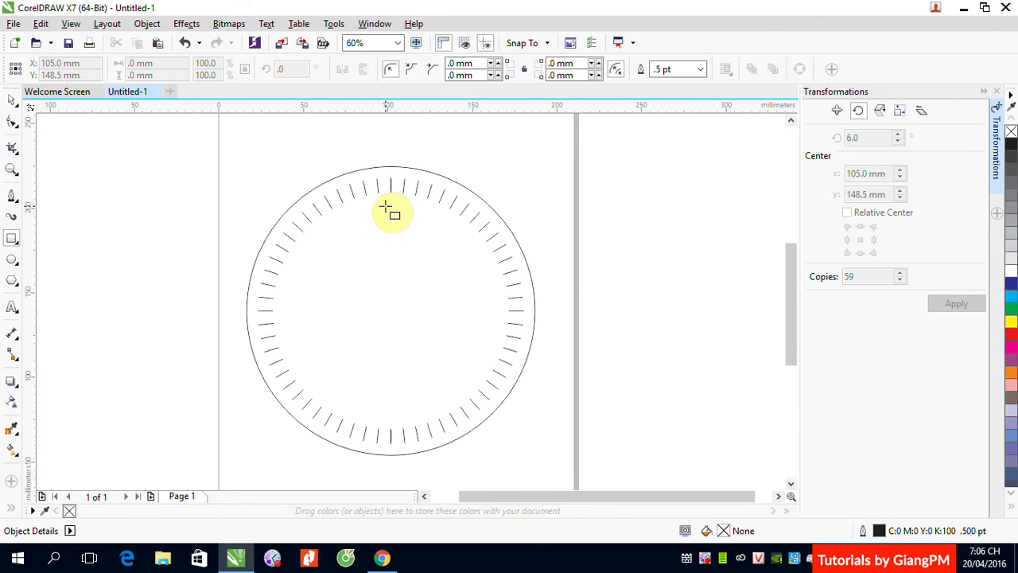
{"action": "left_click_drag", "start_coordinate": [392, 208], "coordinate": [395, 343]}
{"action": "left_click", "coordinate": [13, 101]}
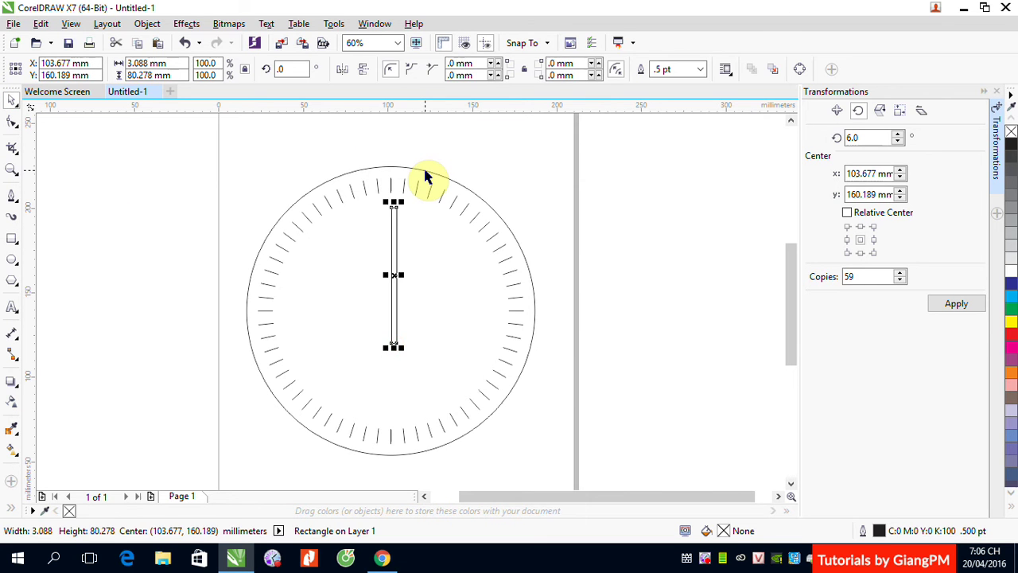
{"action": "left_click", "coordinate": [426, 170], "text": "shift"}
{"action": "key", "text": "c"}
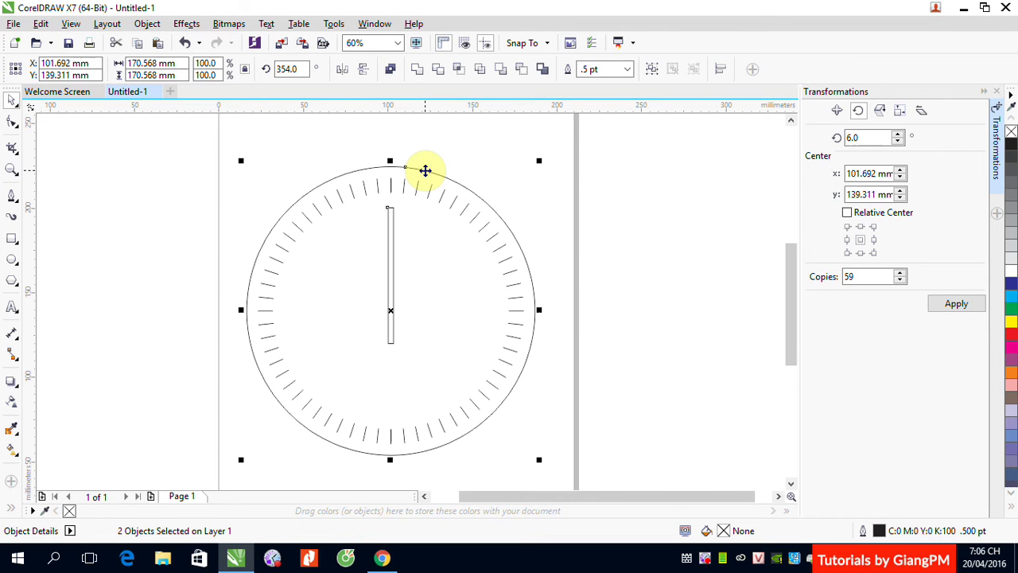
{"action": "left_click", "coordinate": [683, 225]}
Copy the circle's vertical center value and set the thin rectangle's rotation center y to 139.311 mm
{"action": "left_click", "coordinate": [492, 209]}
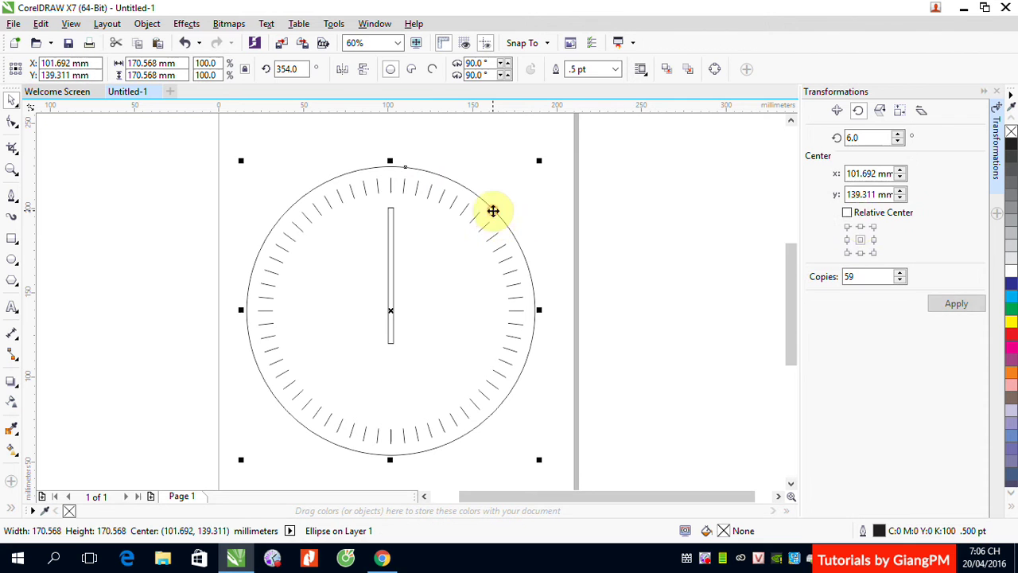
{"action": "double_click", "coordinate": [863, 195]}
{"action": "key", "text": "ctrl+c"}
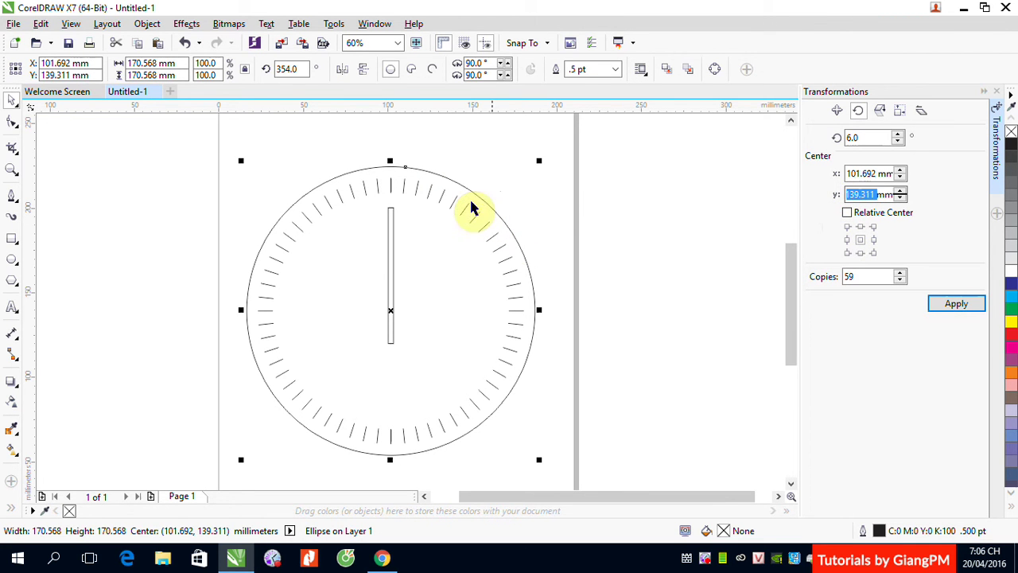
{"action": "left_click", "coordinate": [504, 159]}
{"action": "left_click", "coordinate": [393, 238]}
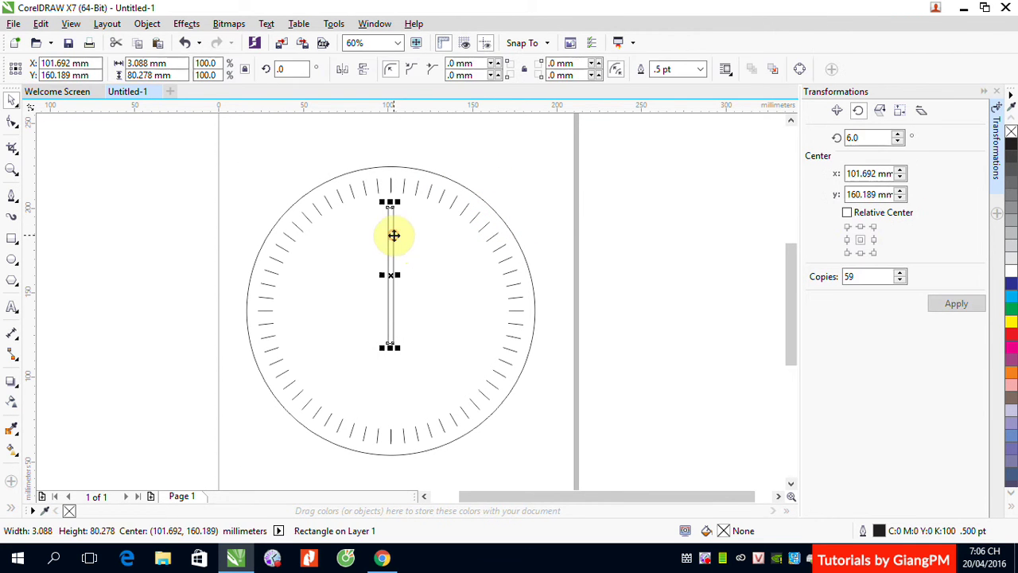
{"action": "double_click", "coordinate": [859, 195]}
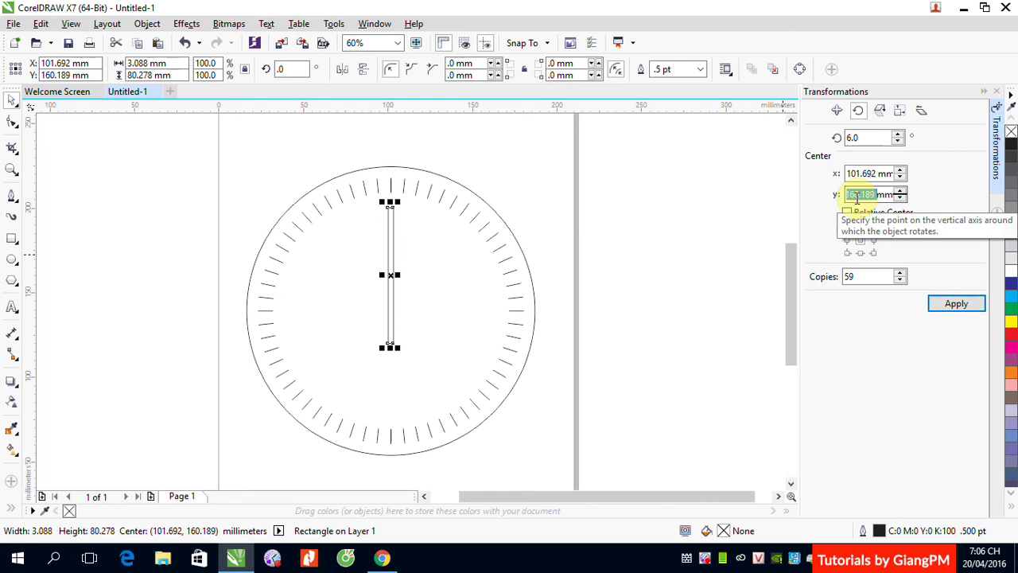
{"action": "key", "text": "ctrl+v"}
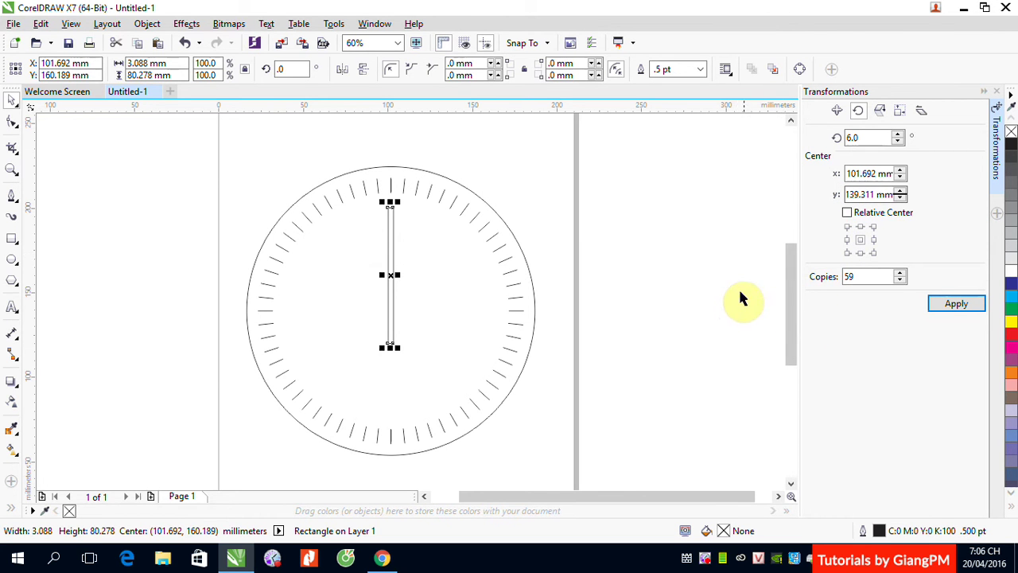
{"action": "left_click", "coordinate": [739, 291]}
Rotate the thin rectangle freehand around the dial's center to an angle of about 117 degrees
{"action": "left_click", "coordinate": [390, 302]}
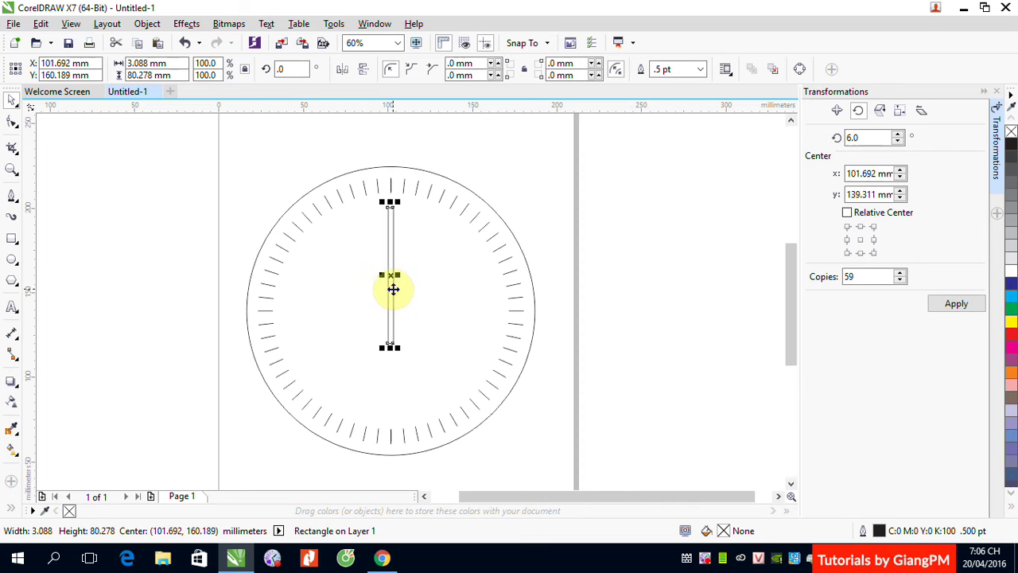
{"action": "left_click", "coordinate": [391, 280]}
{"action": "left_click_drag", "start_coordinate": [397, 204], "coordinate": [319, 341]}
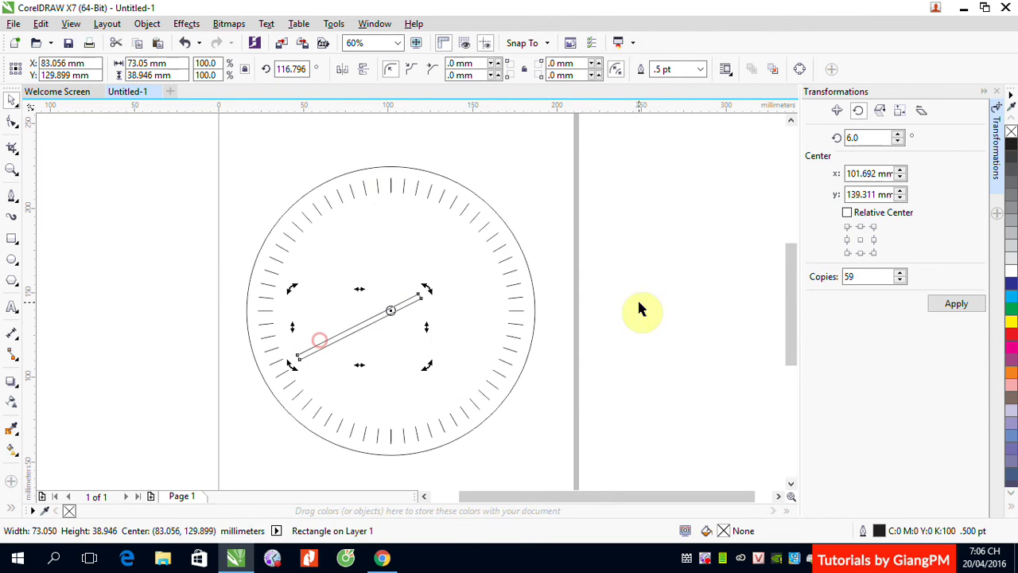
{"action": "left_click", "coordinate": [718, 252]}
Draw a shorter, thicker upright rectangle about 6 mm by 63 mm and center it horizontally on the circle
{"action": "left_click", "coordinate": [12, 242]}
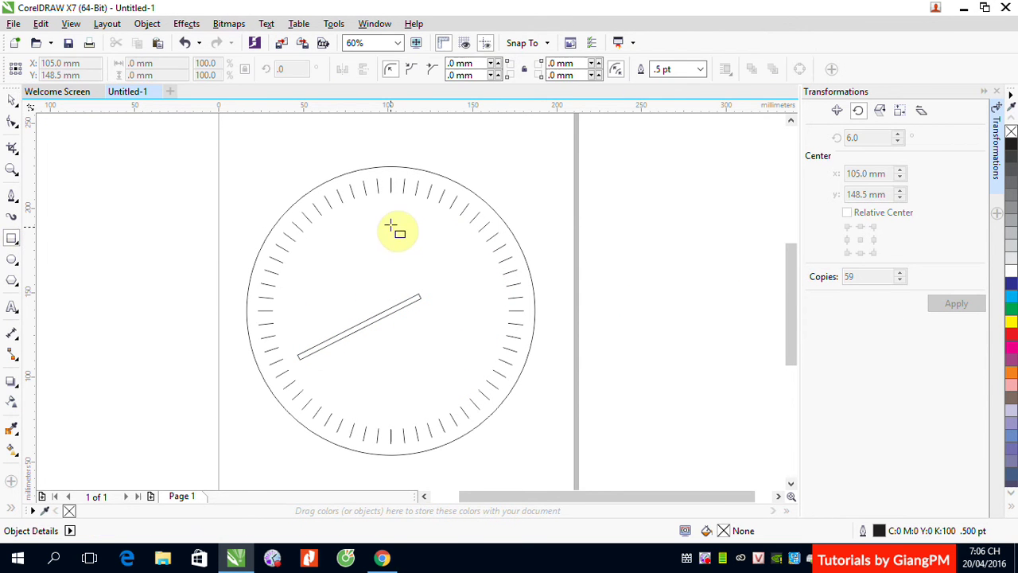
{"action": "left_click_drag", "start_coordinate": [387, 221], "coordinate": [395, 330]}
{"action": "left_click", "coordinate": [18, 102]}
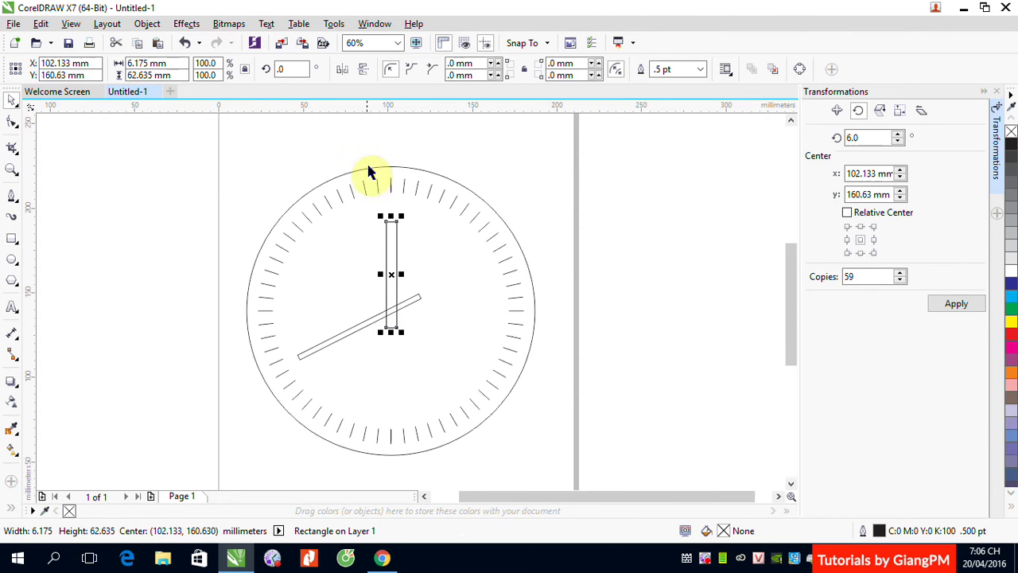
{"action": "left_click", "coordinate": [396, 164]}
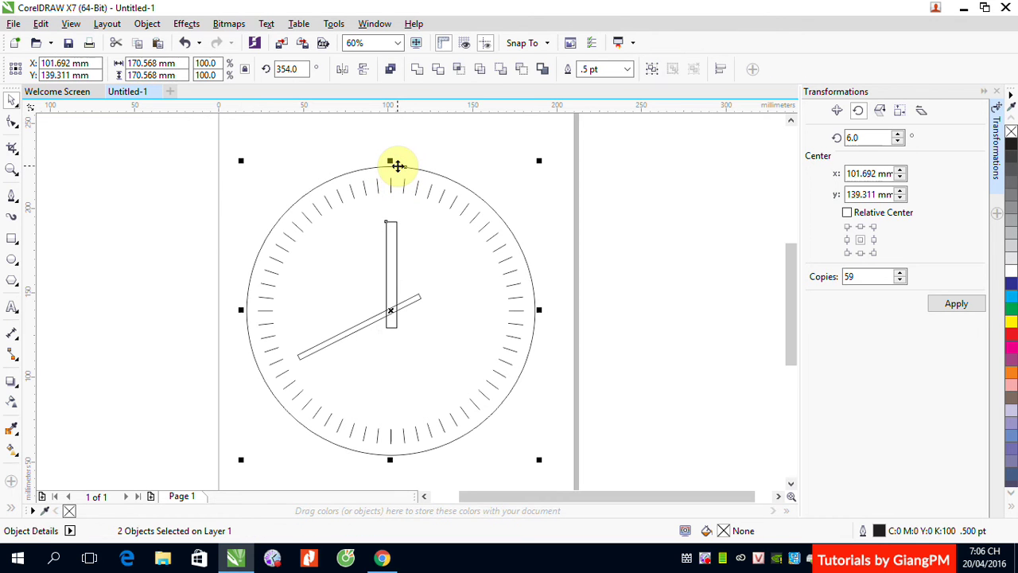
{"action": "left_click", "coordinate": [660, 236]}
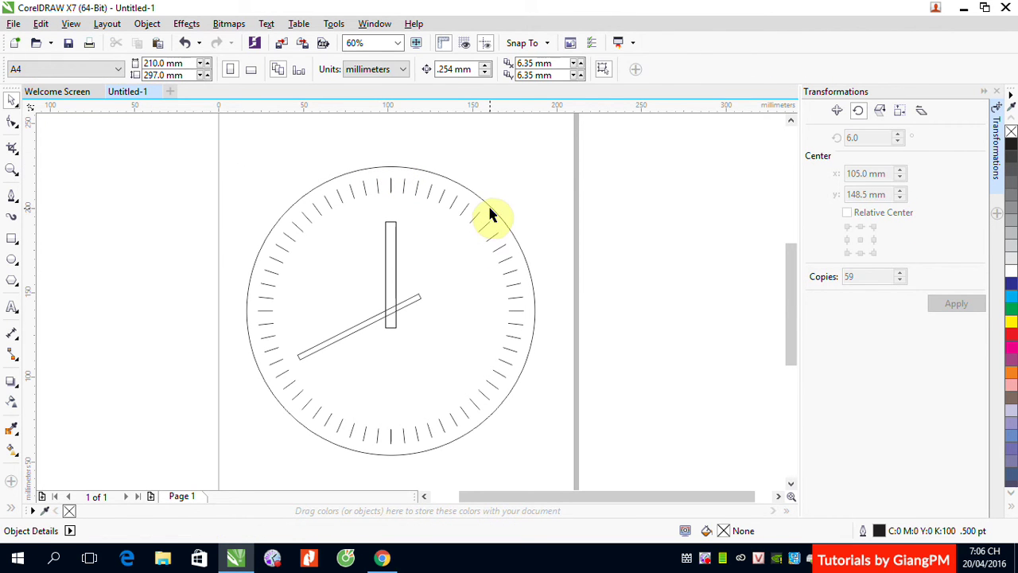
Match the thick rectangle's vertical rotation center to the circle's by setting its y value to 139.311 mm
{"action": "left_click", "coordinate": [488, 215]}
{"action": "double_click", "coordinate": [855, 195]}
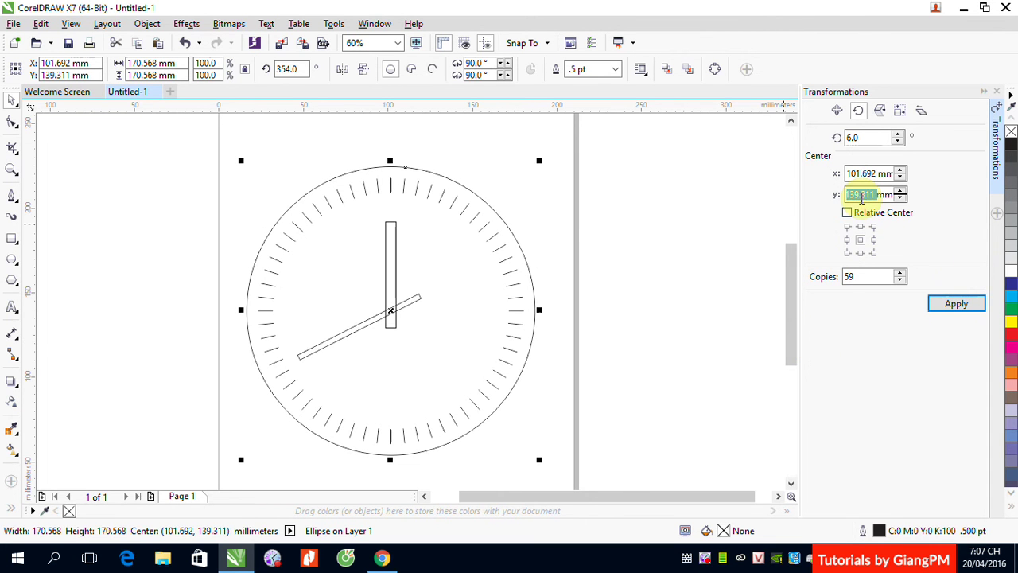
{"action": "left_click", "coordinate": [584, 209]}
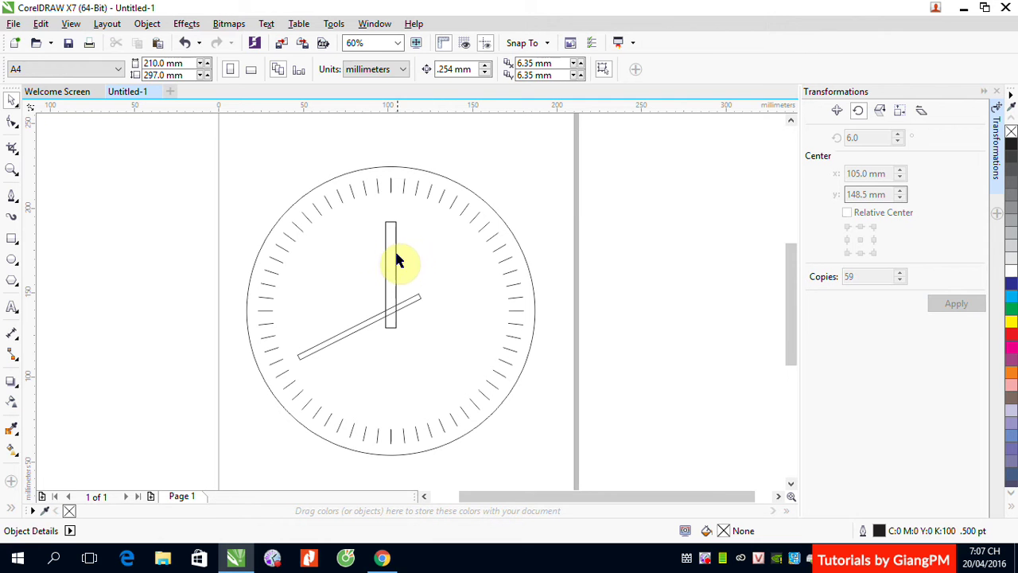
{"action": "left_click", "coordinate": [394, 254]}
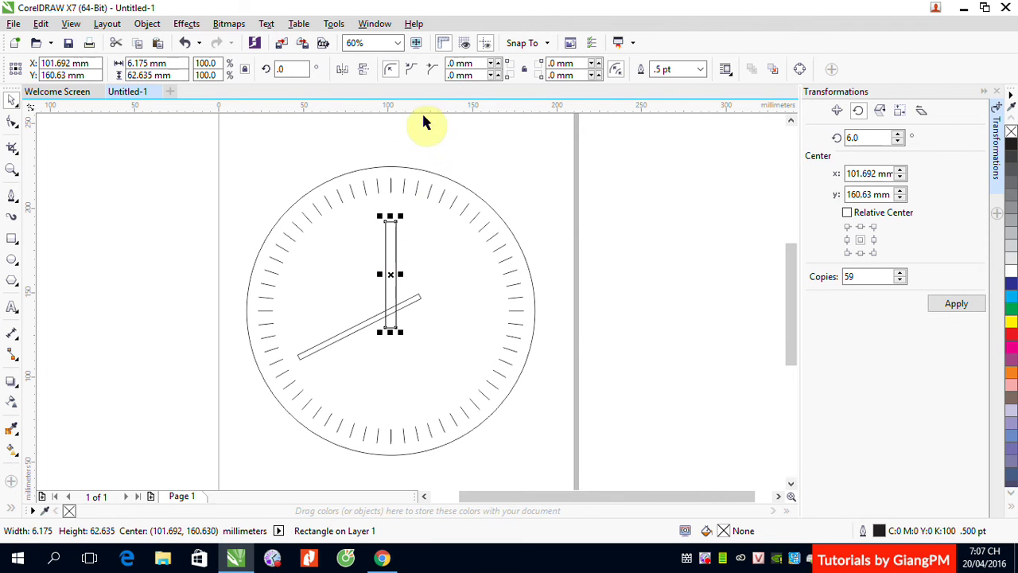
{"action": "double_click", "coordinate": [863, 194]}
{"action": "type", "text": "139.311"}
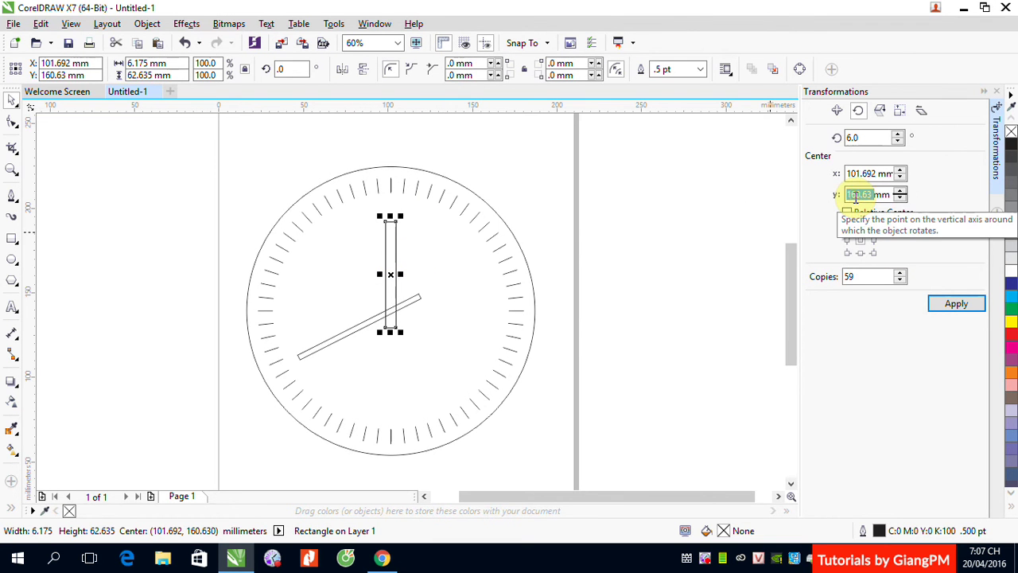
{"action": "left_click", "coordinate": [666, 249]}
Rotate the thick rectangle freehand around the dial's center to an angle of about 275 degrees
{"action": "left_click", "coordinate": [395, 254]}
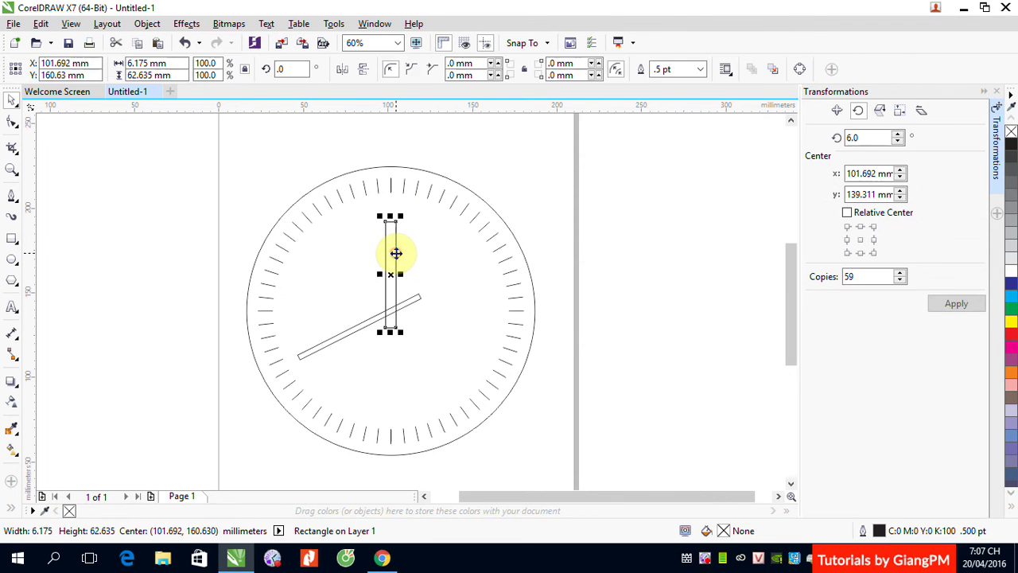
{"action": "left_click", "coordinate": [396, 253]}
{"action": "left_click_drag", "start_coordinate": [402, 220], "coordinate": [438, 244]}
{"action": "left_click_drag", "start_coordinate": [400, 365], "coordinate": [477, 311]}
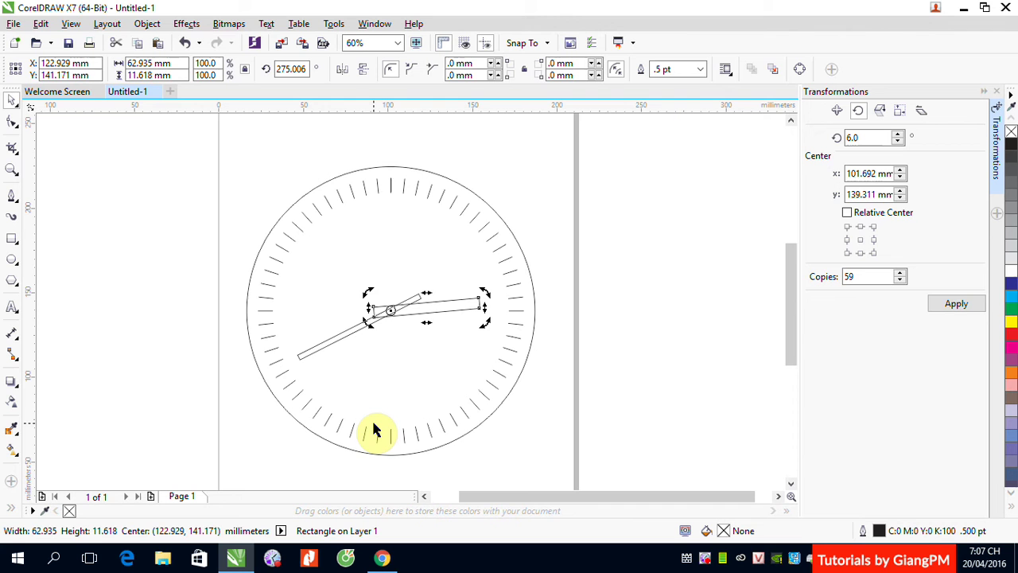
{"action": "left_click", "coordinate": [614, 170]}
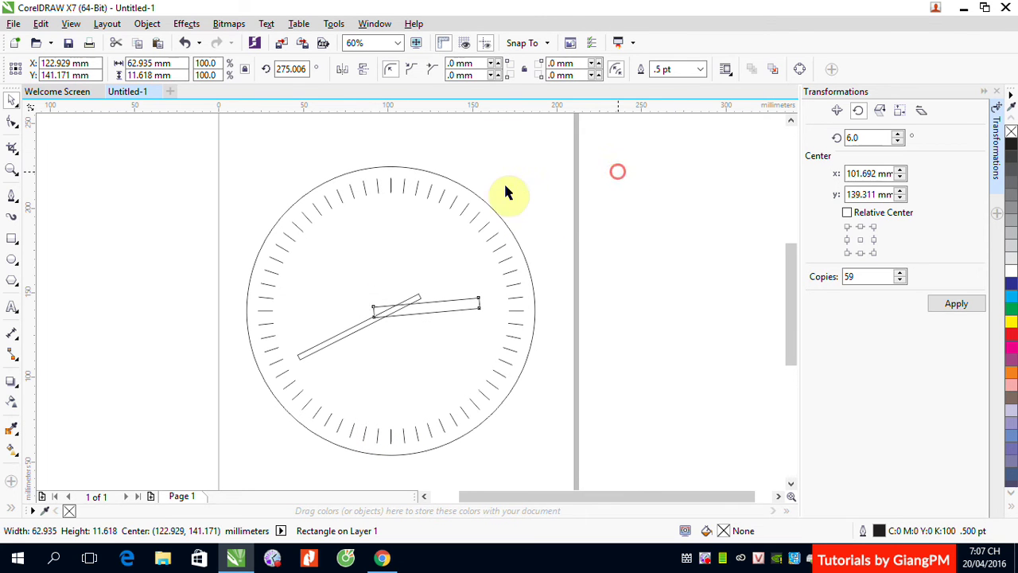
Draw a five-pointed star about 28 mm by 26 mm to the right of the page, outside the dial
{"action": "left_click", "coordinate": [475, 194]}
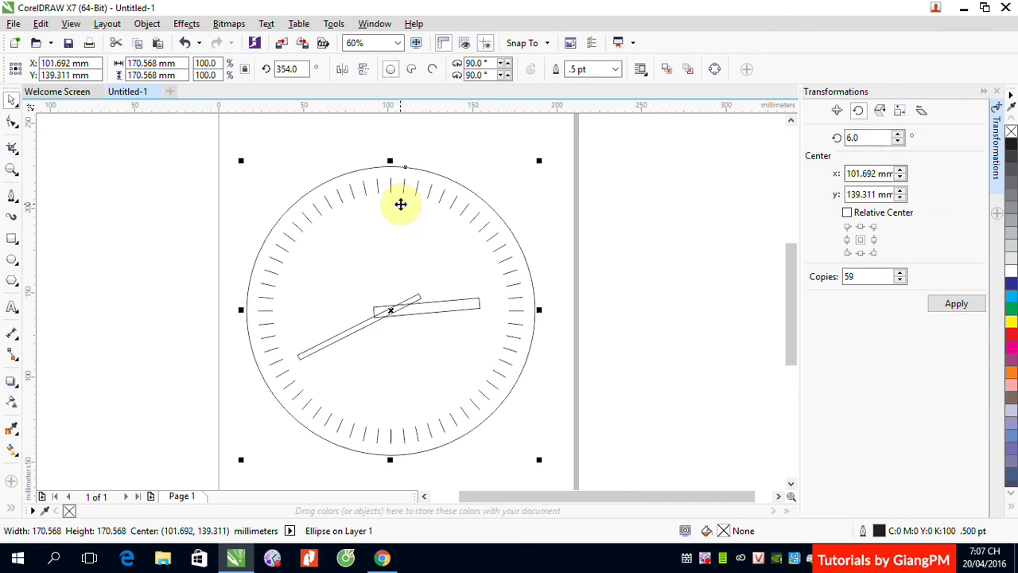
{"action": "left_click", "coordinate": [12, 238]}
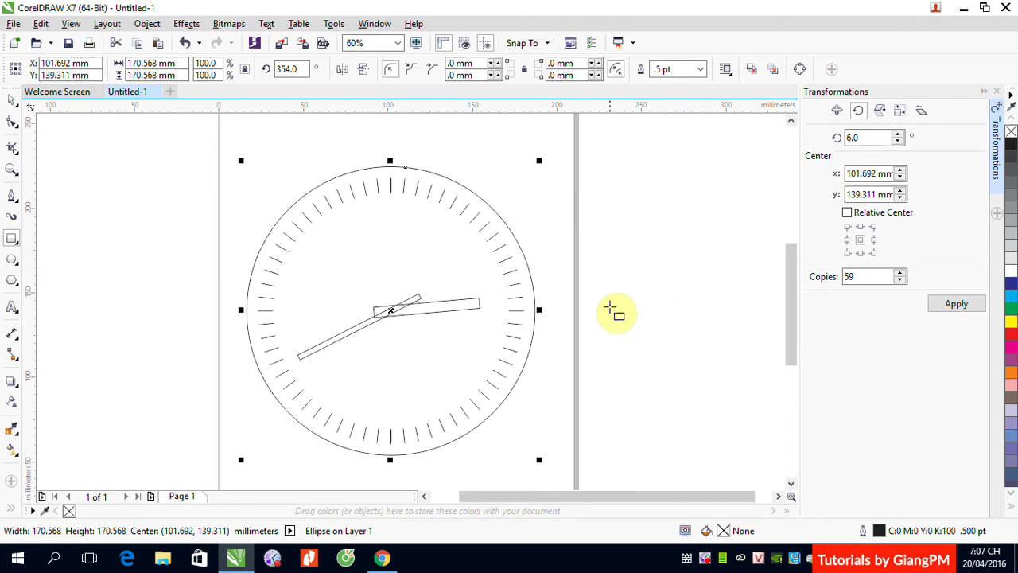
{"action": "left_click", "coordinate": [12, 279]}
{"action": "left_click", "coordinate": [47, 299]}
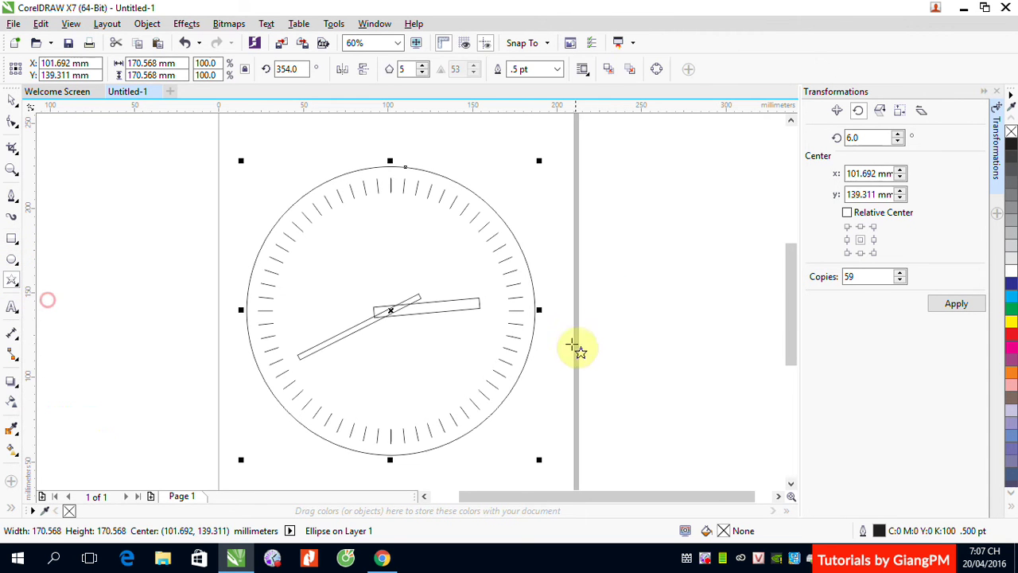
{"action": "left_click_drag", "start_coordinate": [641, 299], "coordinate": [682, 345]}
{"action": "left_click", "coordinate": [12, 100]}
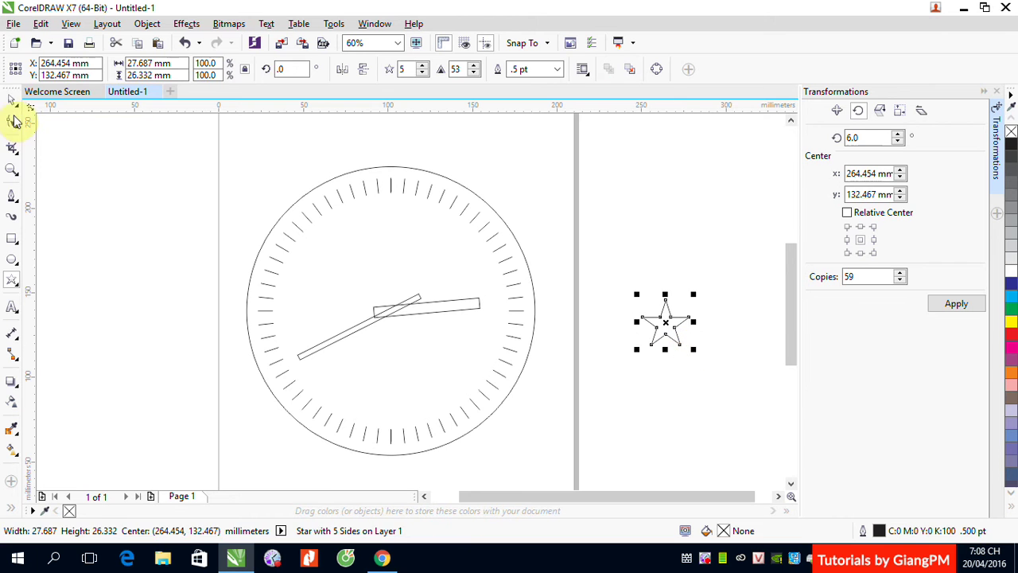
{"action": "left_click", "coordinate": [675, 225]}
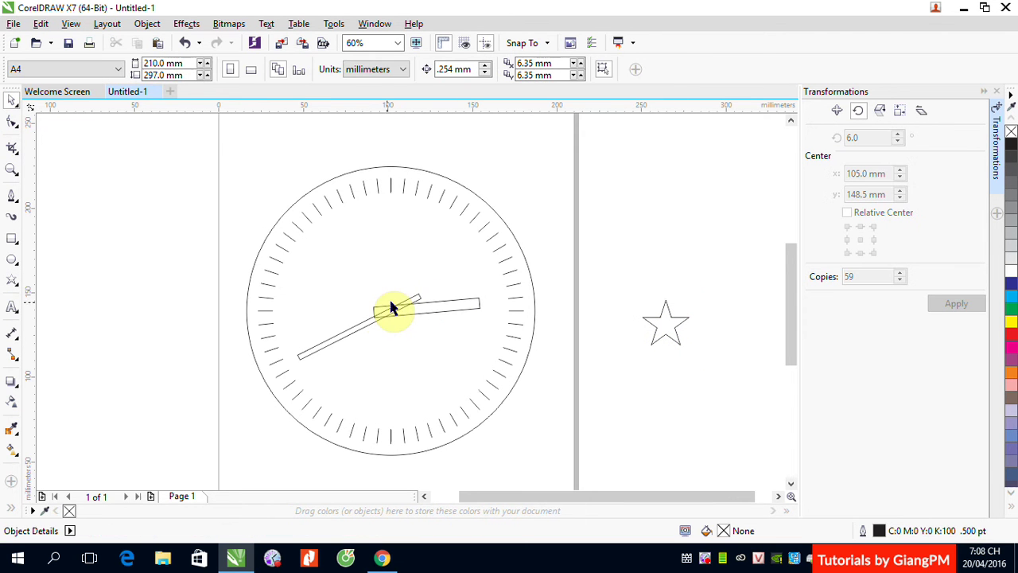
Match the star's horizontal rotation center to the large circle's by setting its x value to 101.692 mm
{"action": "left_click", "coordinate": [487, 209]}
{"action": "double_click", "coordinate": [867, 172]}
{"action": "key", "text": "ctrl+c"}
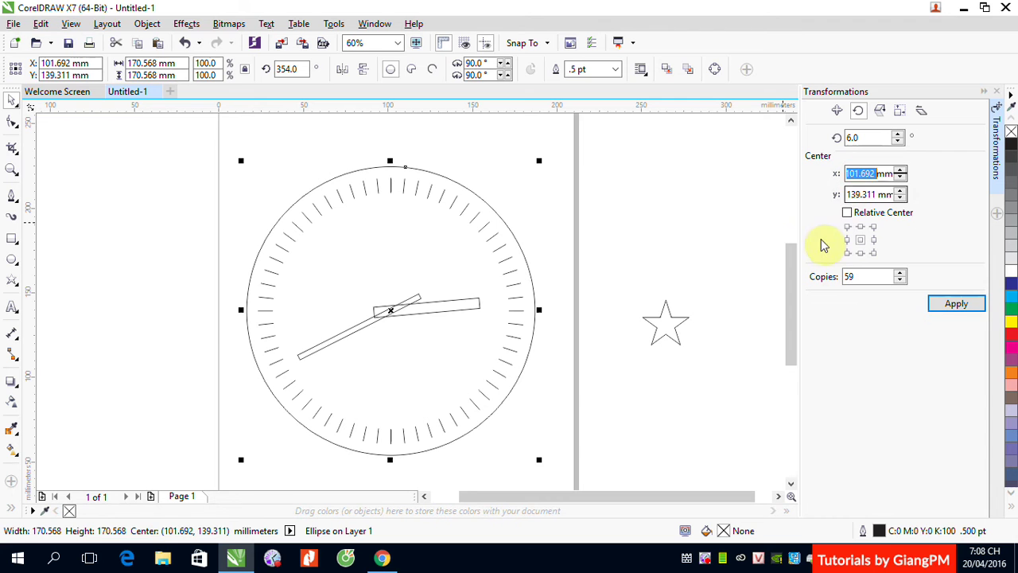
{"action": "left_click", "coordinate": [710, 281]}
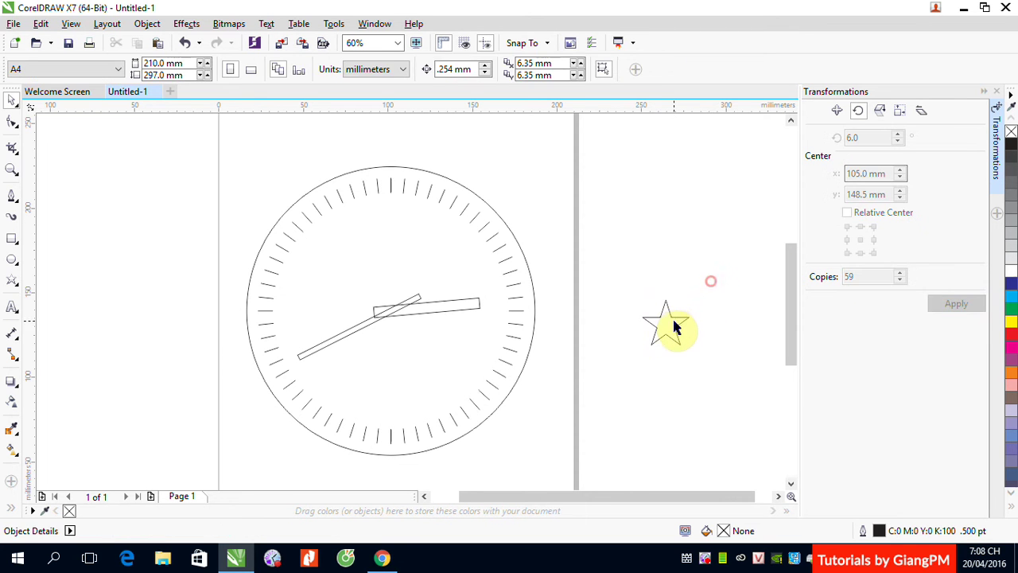
{"action": "left_click", "coordinate": [672, 326]}
{"action": "double_click", "coordinate": [863, 173]}
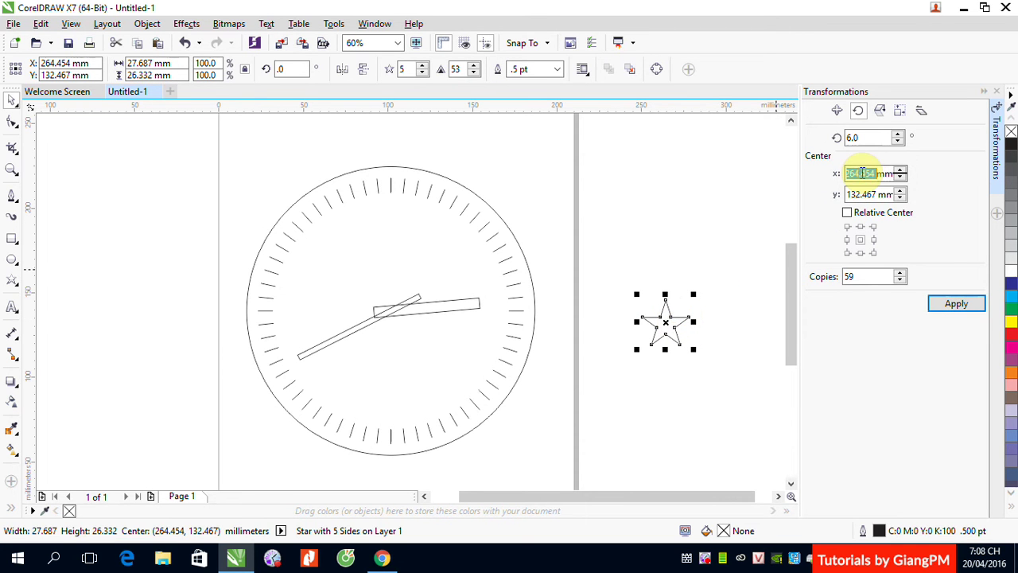
{"action": "key", "text": "ctrl+v"}
{"action": "left_click", "coordinate": [670, 182]}
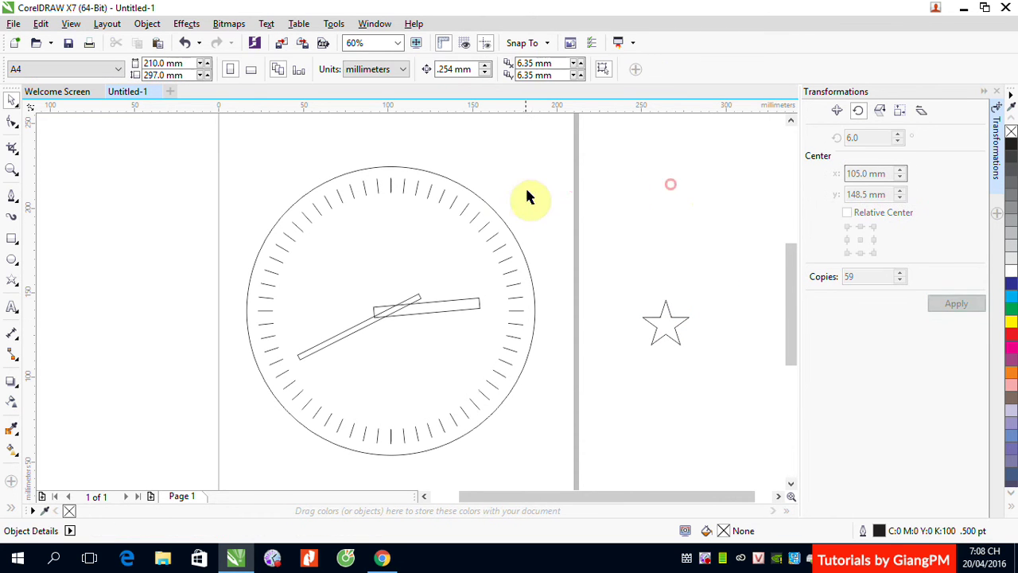
Match the star's vertical rotation center to the circle's by setting its y value to 139.311 mm
{"action": "left_click", "coordinate": [495, 215]}
{"action": "double_click", "coordinate": [858, 194]}
{"action": "key", "text": "ctrl+c"}
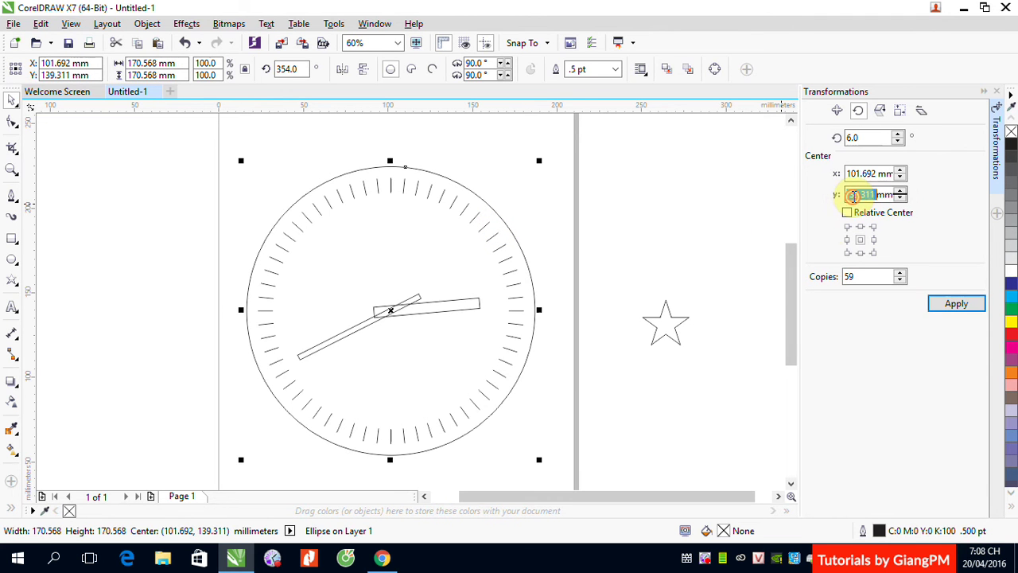
{"action": "left_click", "coordinate": [682, 230]}
{"action": "left_click", "coordinate": [669, 318]}
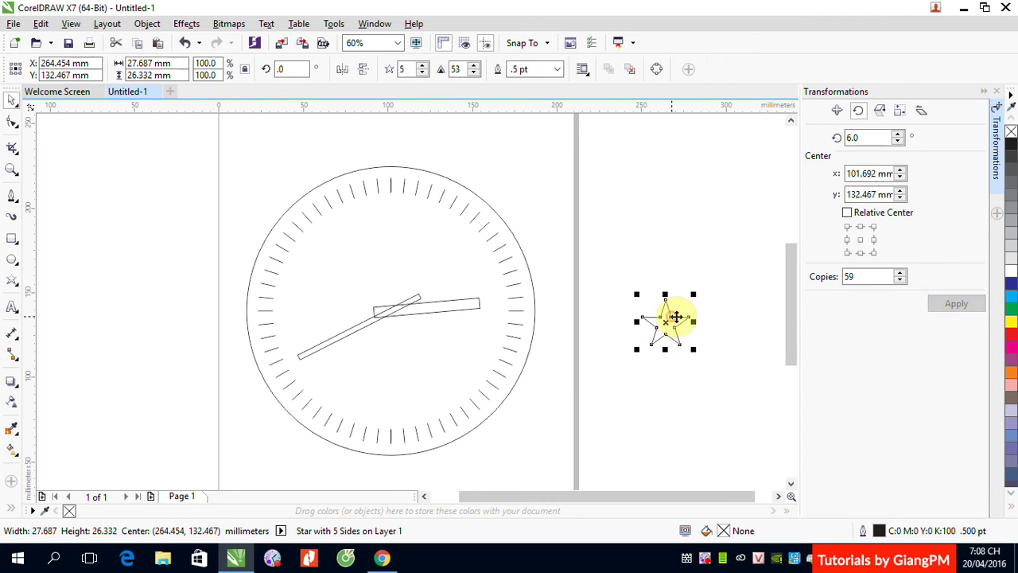
{"action": "double_click", "coordinate": [863, 196]}
{"action": "key", "text": "ctrl+v"}
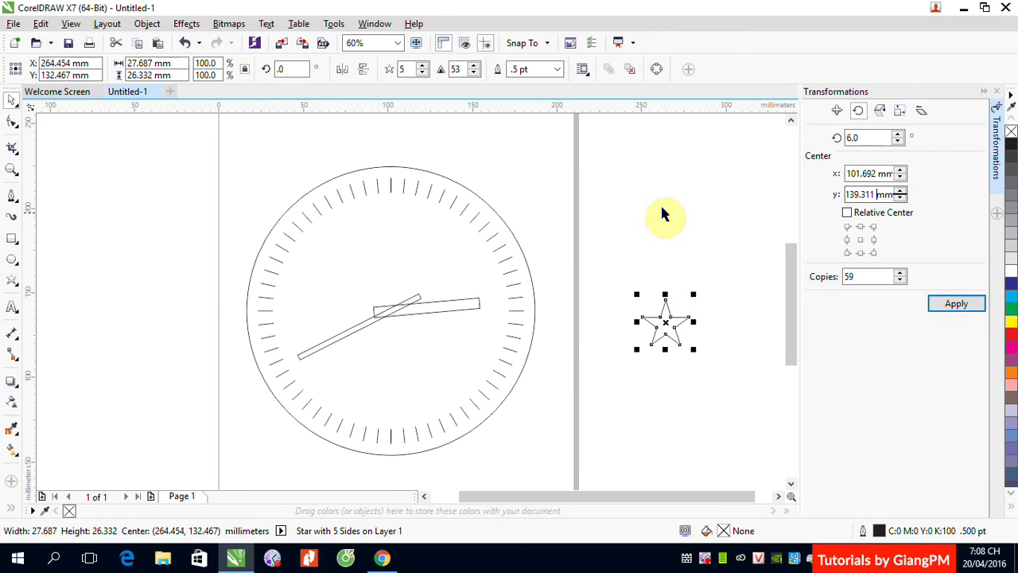
{"action": "left_click", "coordinate": [663, 206]}
Rotate the star freehand around the dial's center to an angle of about 7.5 degrees
{"action": "left_click", "coordinate": [674, 331]}
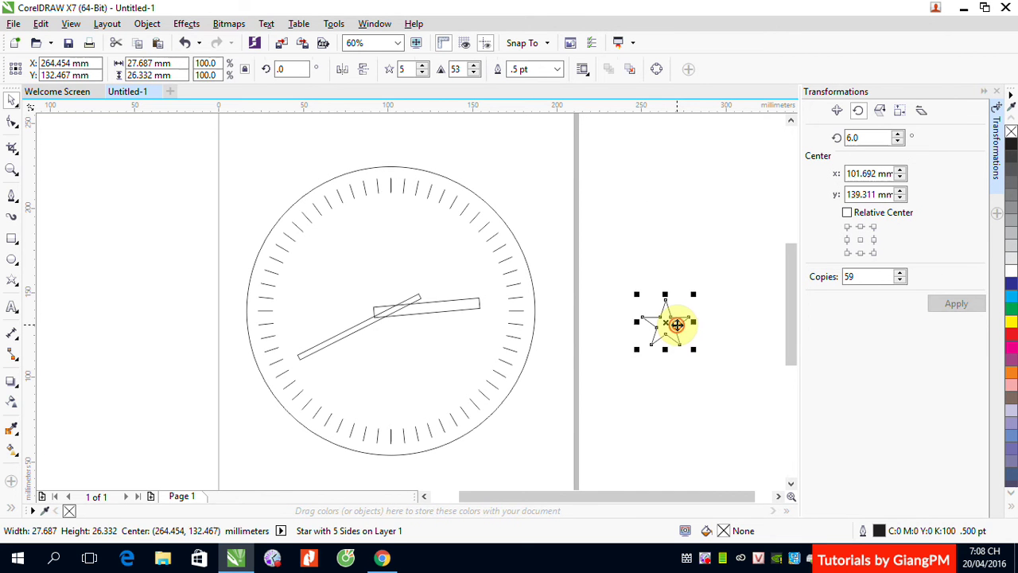
{"action": "left_click", "coordinate": [673, 331]}
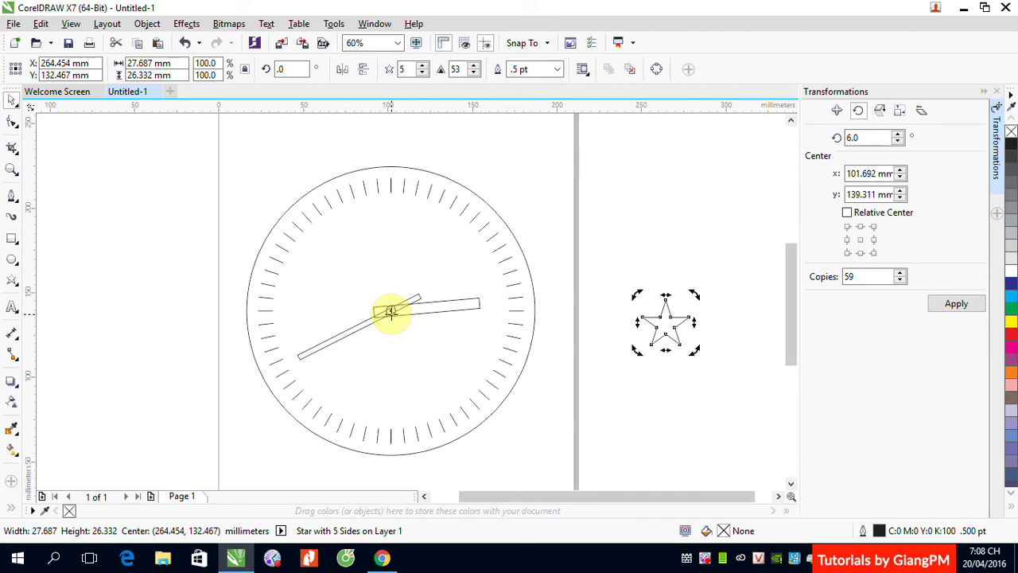
{"action": "left_click_drag", "start_coordinate": [695, 295], "coordinate": [531, 286]}
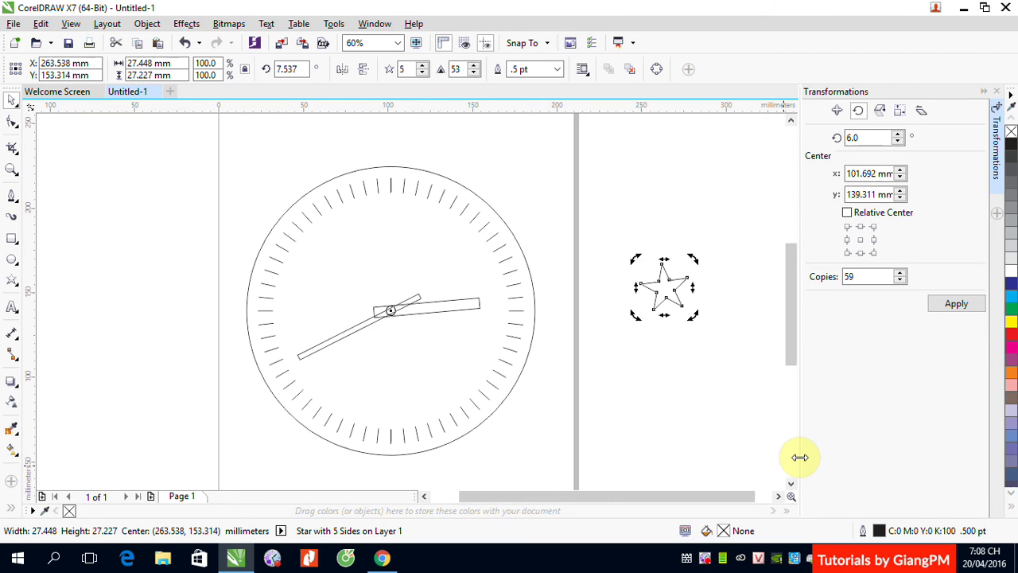
{"action": "key", "text": "shift+F4"}
{"action": "left_click", "coordinate": [709, 231]}
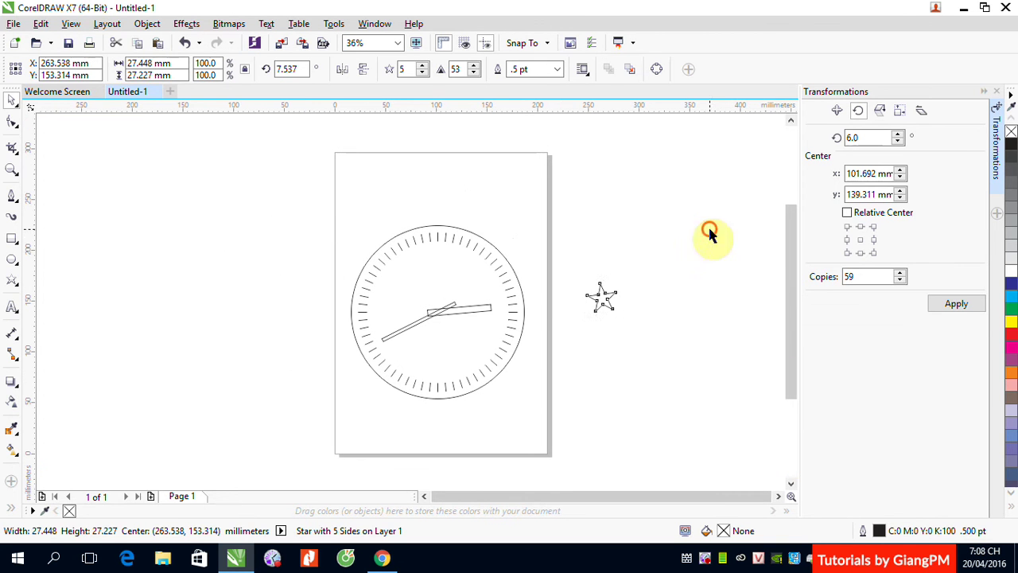
Create an enlarged concentric copy of the dial circle, about 362 mm in diameter, so that it encloses the star
{"action": "left_click", "coordinate": [487, 245]}
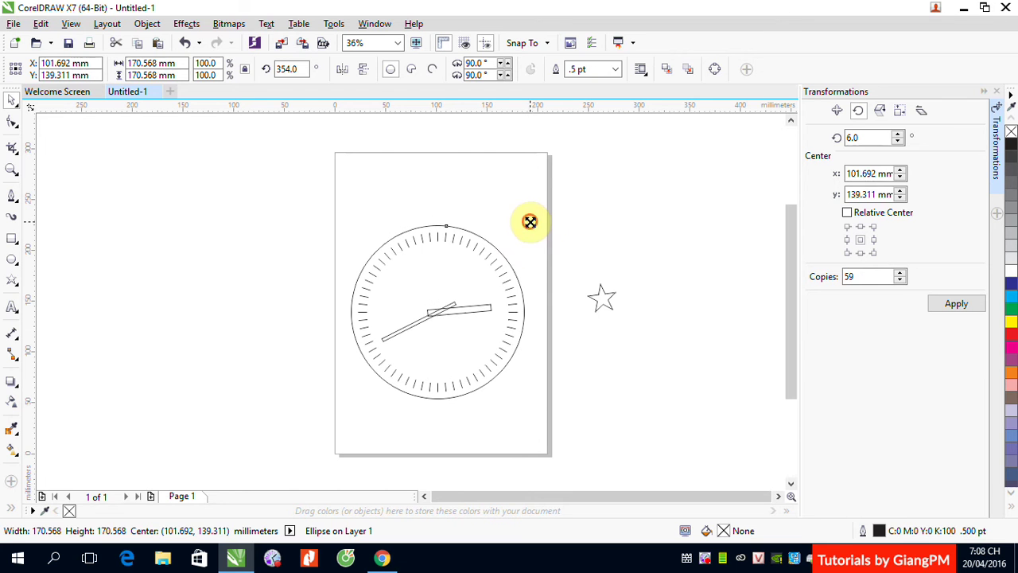
{"action": "left_click_drag", "start_coordinate": [530, 221], "coordinate": [654, 185]}
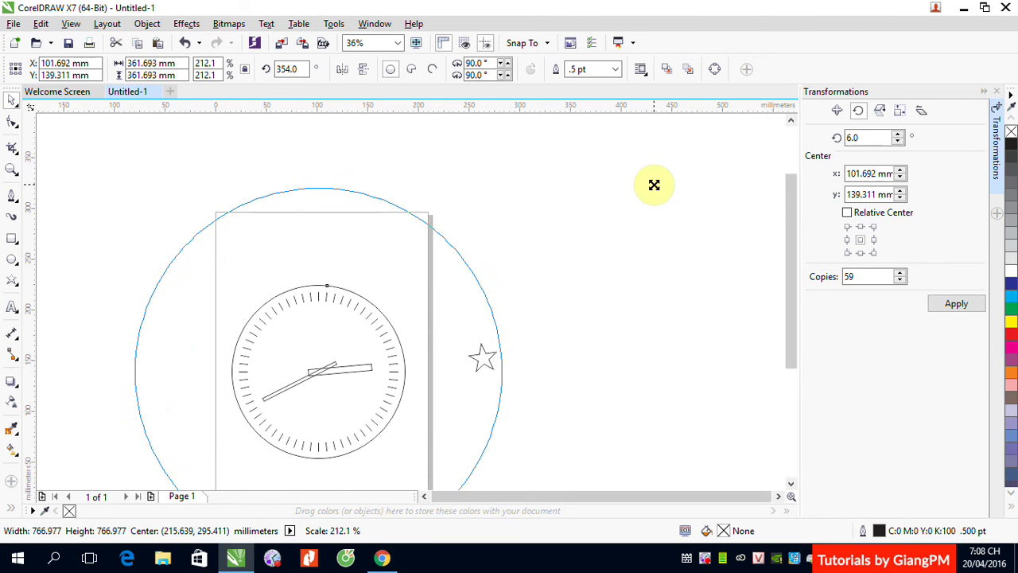
{"action": "left_click_drag", "start_coordinate": [654, 185], "coordinate": [654, 185]}
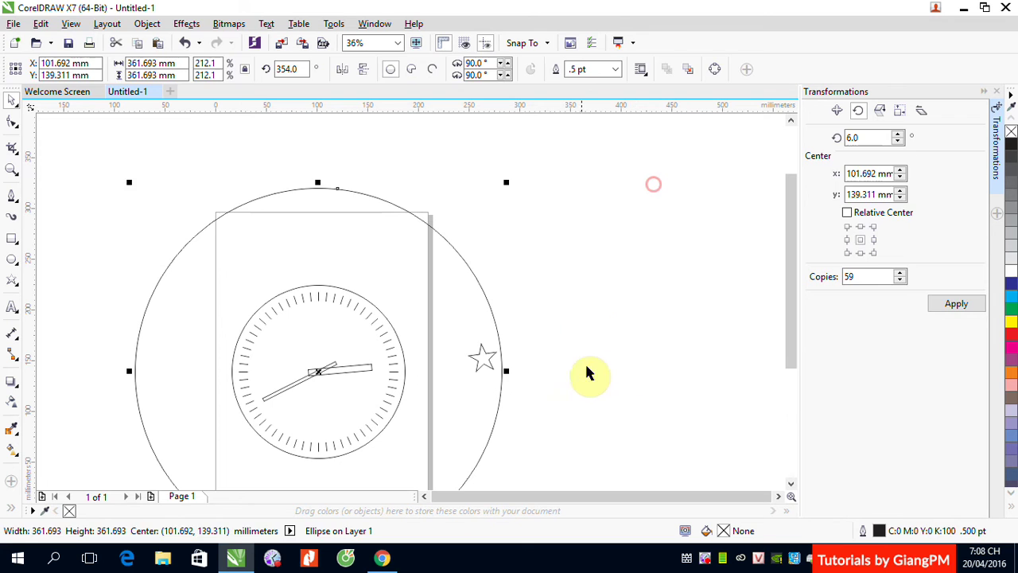
Select the star together with the outer circle and rotate both freehand around the dial's center to an angle of about 15 degrees
{"action": "left_click", "coordinate": [618, 358]}
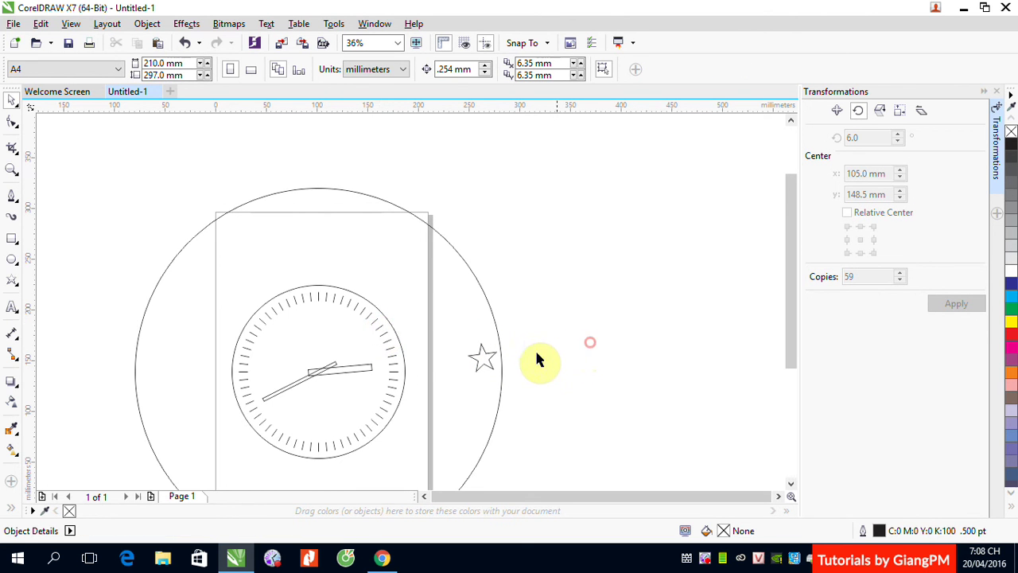
{"action": "left_click_drag", "start_coordinate": [541, 334], "coordinate": [468, 371]}
{"action": "left_click_drag", "start_coordinate": [468, 372], "coordinate": [469, 372]}
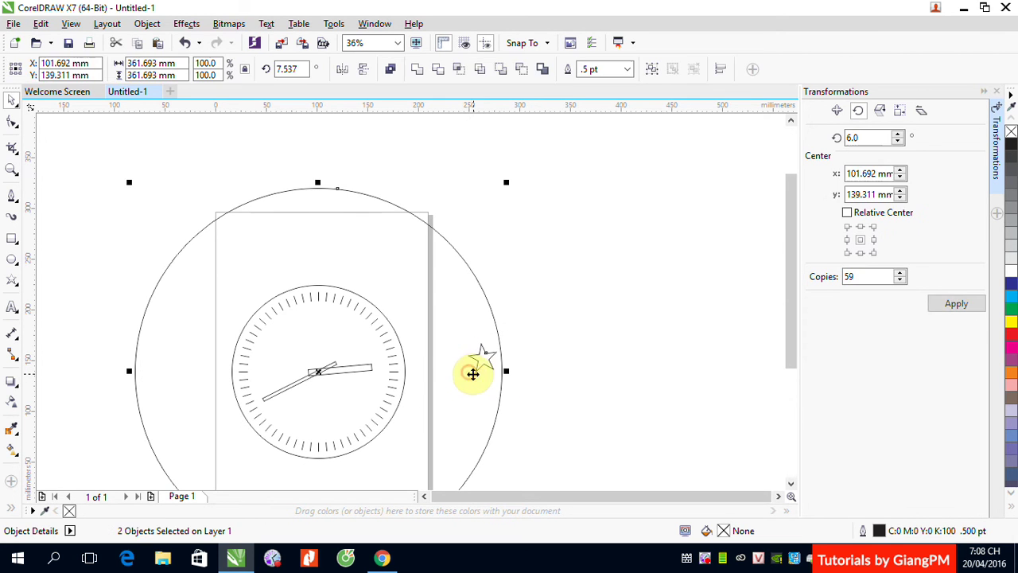
{"action": "left_click", "coordinate": [489, 362]}
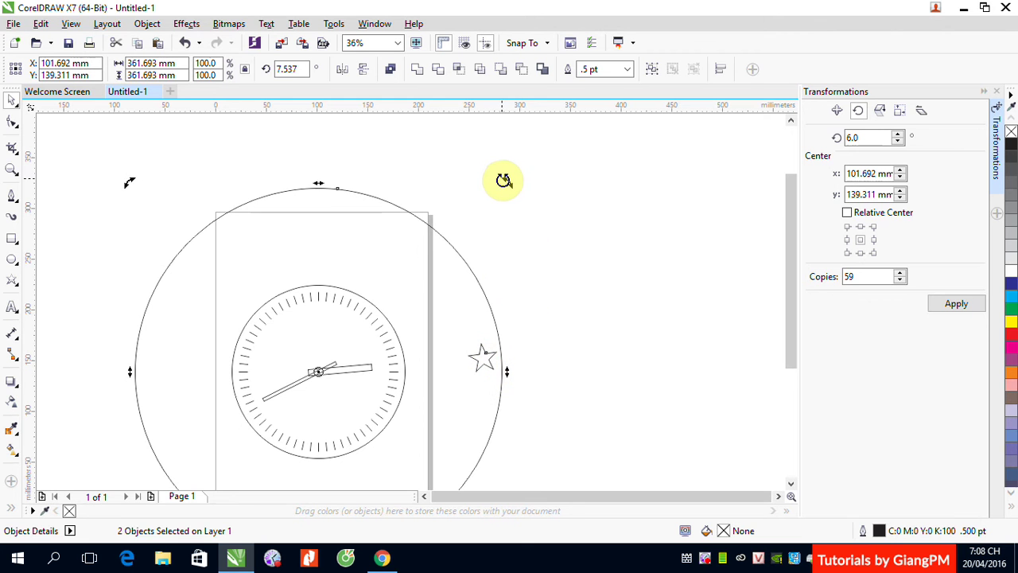
{"action": "left_click_drag", "start_coordinate": [504, 177], "coordinate": [487, 267]}
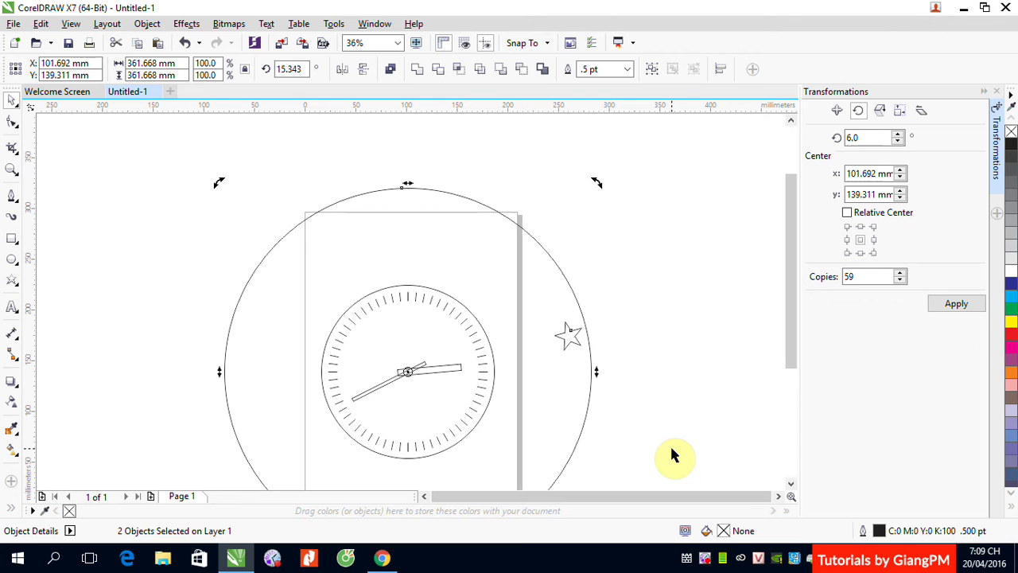
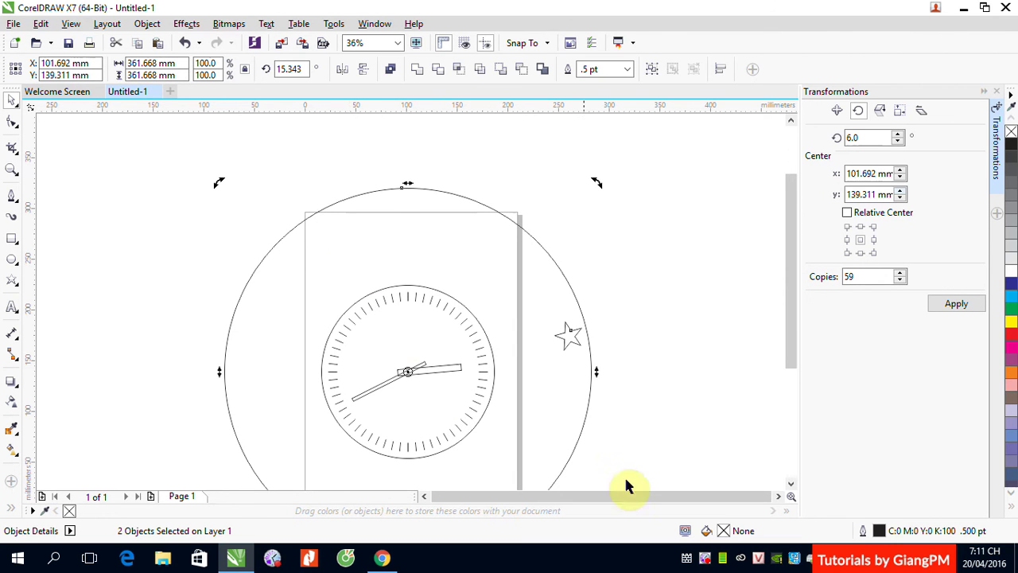
{"action": "right_click", "coordinate": [707, 555]}
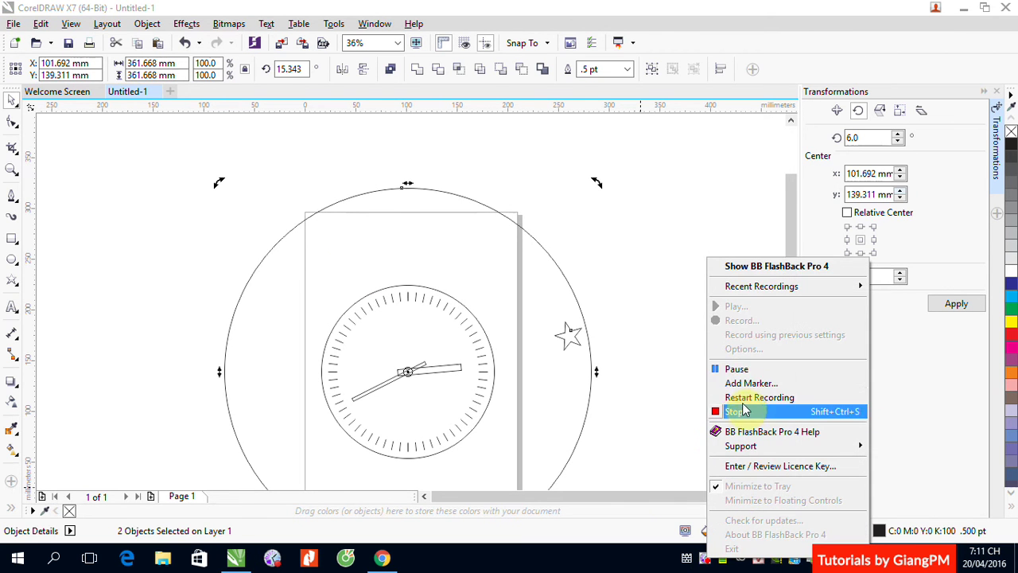
{"action": "left_click", "coordinate": [737, 368]}
Delete the whole clock drawing, including both circles, the ticks, the hands and the star
{"action": "left_click", "coordinate": [630, 266]}
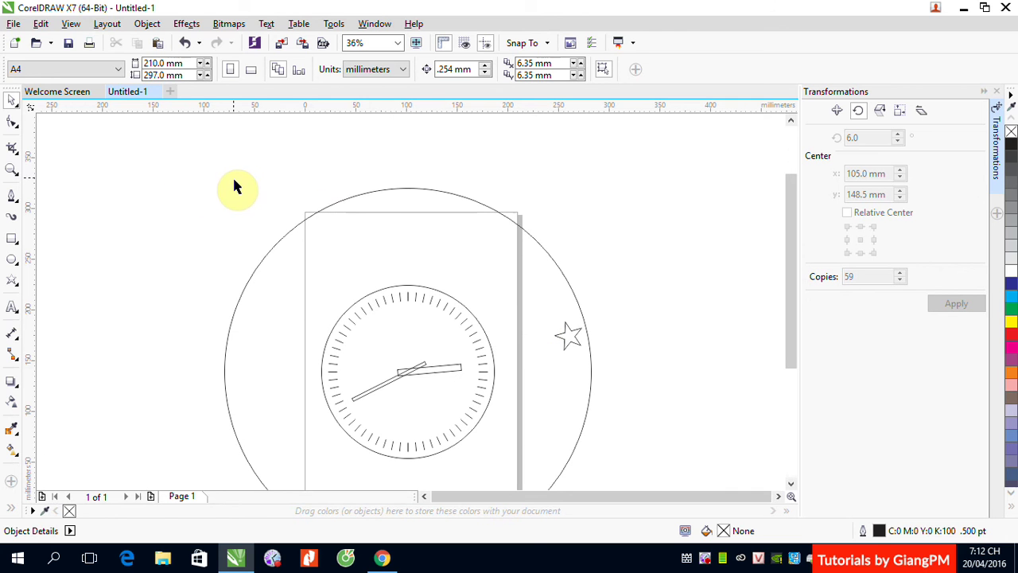
{"action": "left_click_drag", "start_coordinate": [286, 165], "coordinate": [634, 474]}
{"action": "key", "text": "Delete"}
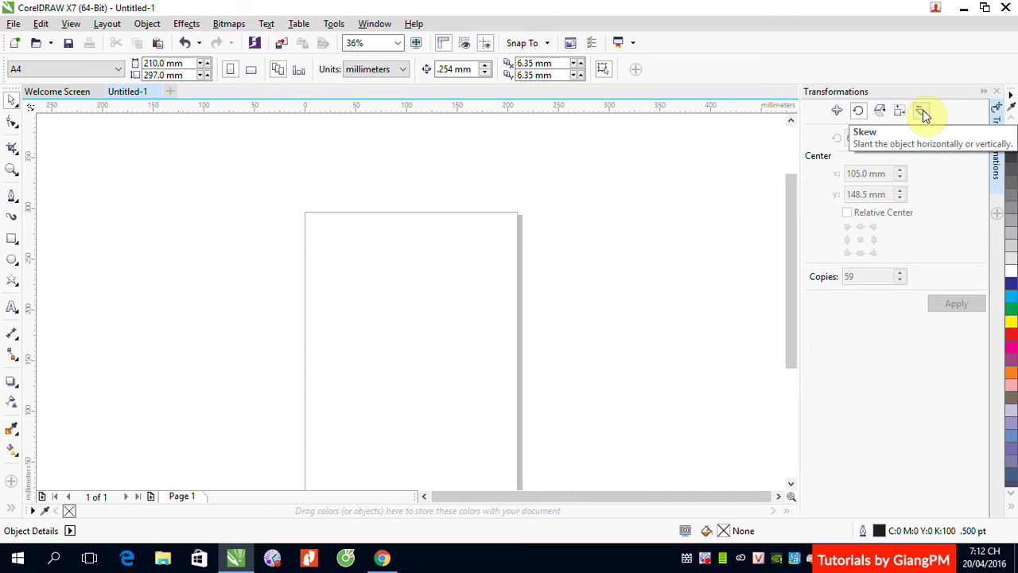
Draw a rectangle about 65 mm by 62 mm in the upper-left part of the page
{"action": "left_click", "coordinate": [12, 239]}
{"action": "left_click_drag", "start_coordinate": [329, 270], "coordinate": [397, 334]}
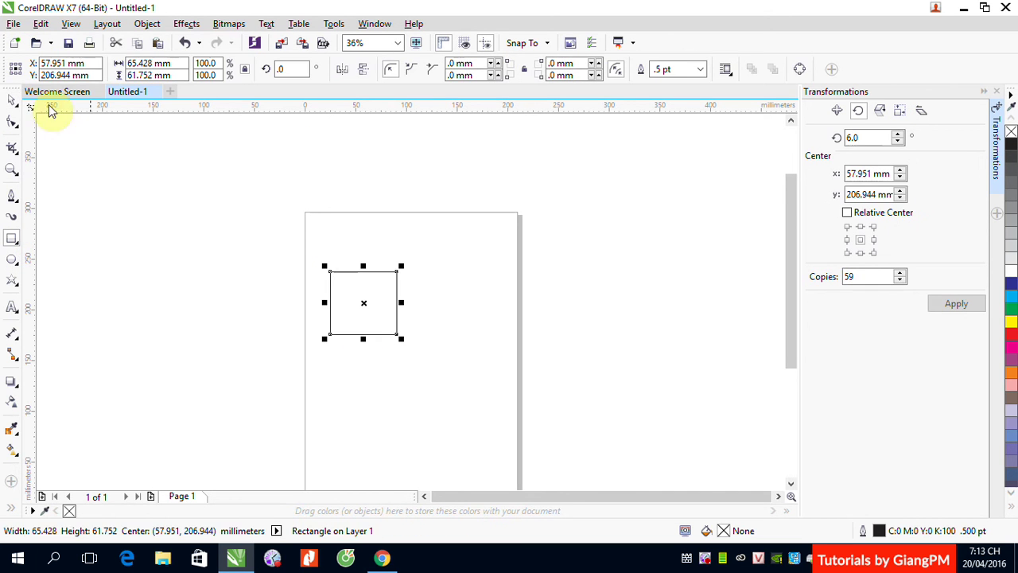
{"action": "left_click", "coordinate": [6, 101]}
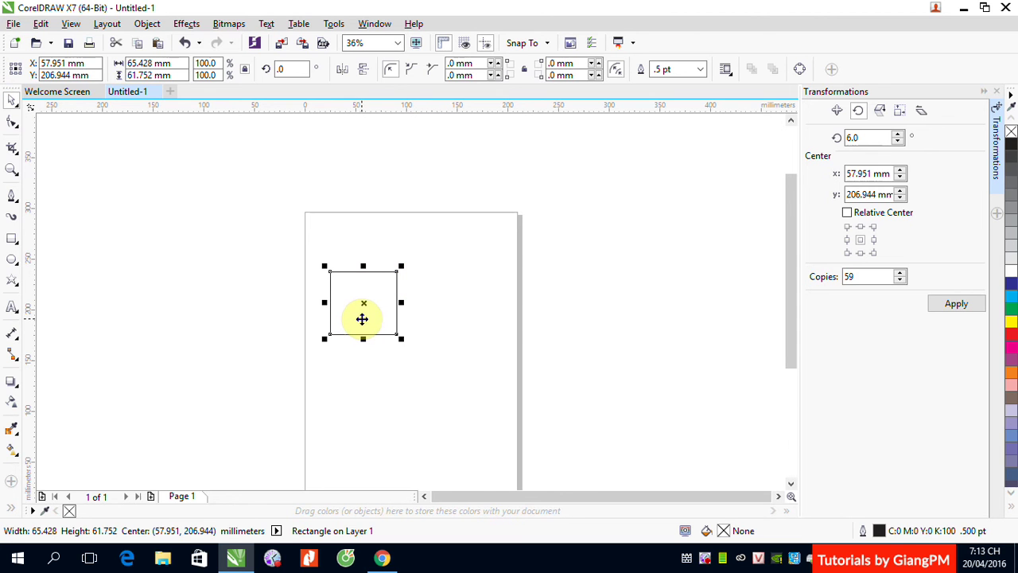
Mirror the rectangle horizontally at 100% scale with 1 copy, using the Scale and Mirror transformation
{"action": "left_click", "coordinate": [881, 116]}
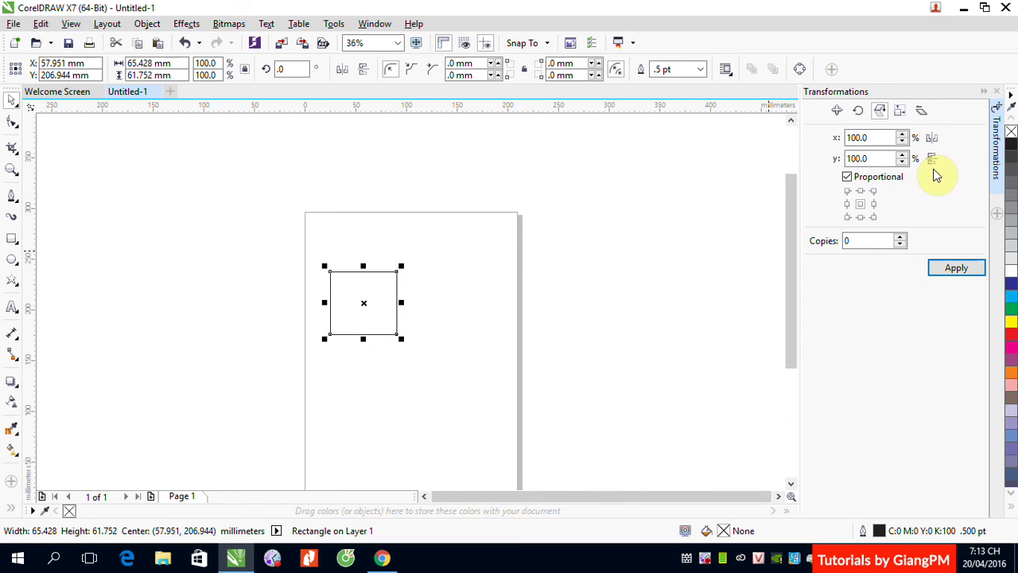
{"action": "left_click", "coordinate": [851, 243]}
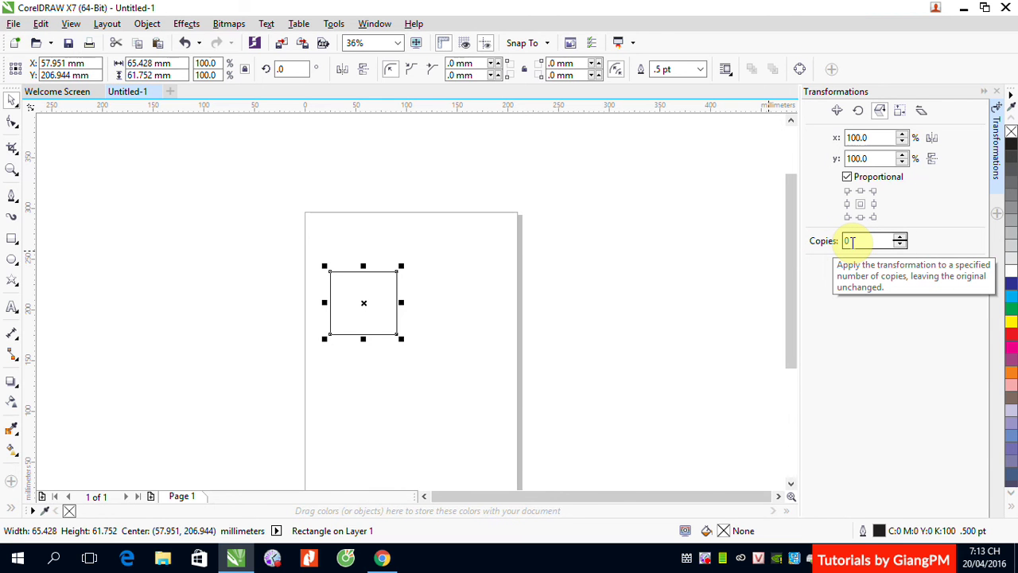
{"action": "key", "text": "BackSpace"}
{"action": "type", "text": "1"}
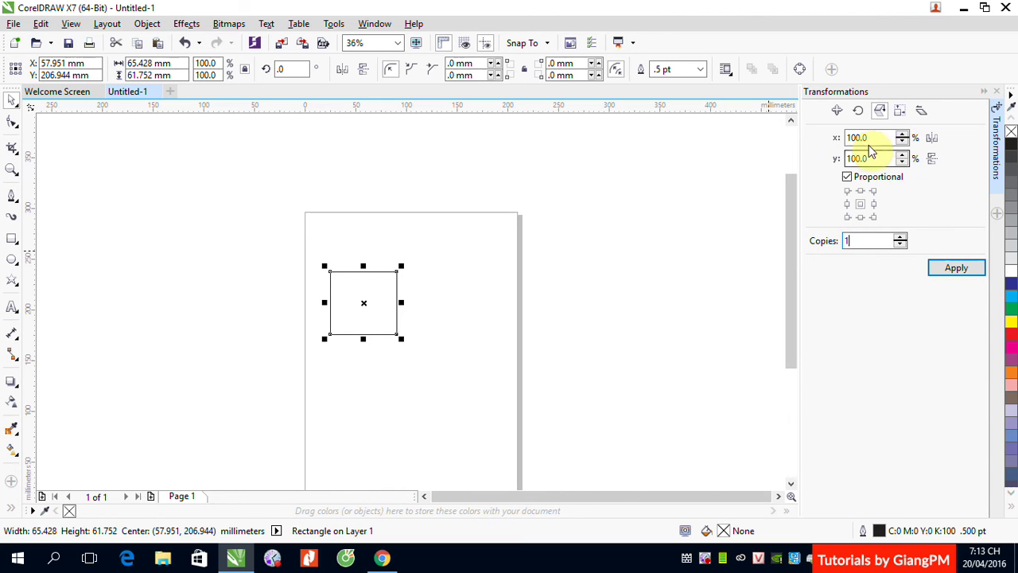
{"action": "left_click", "coordinate": [931, 138]}
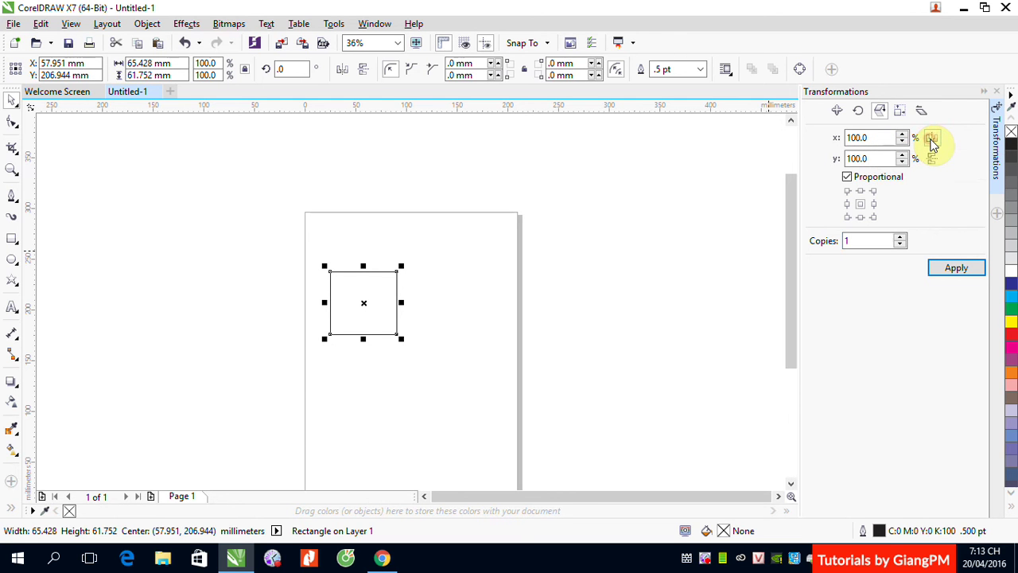
{"action": "left_click", "coordinate": [948, 272]}
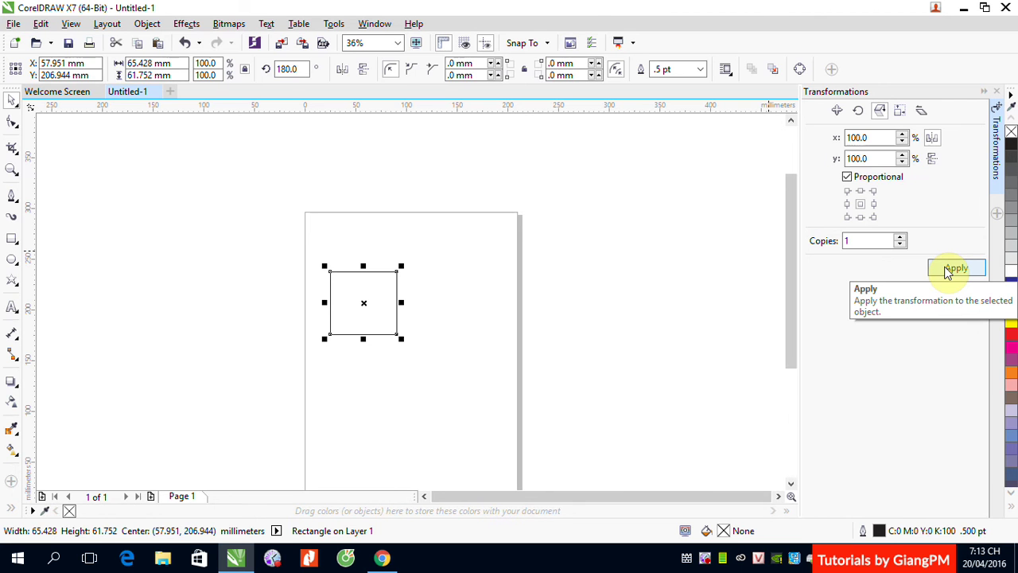
Move the mirrored copy to the right of the original rectangle and delete it
{"action": "left_click", "coordinate": [644, 267]}
{"action": "left_click", "coordinate": [379, 275]}
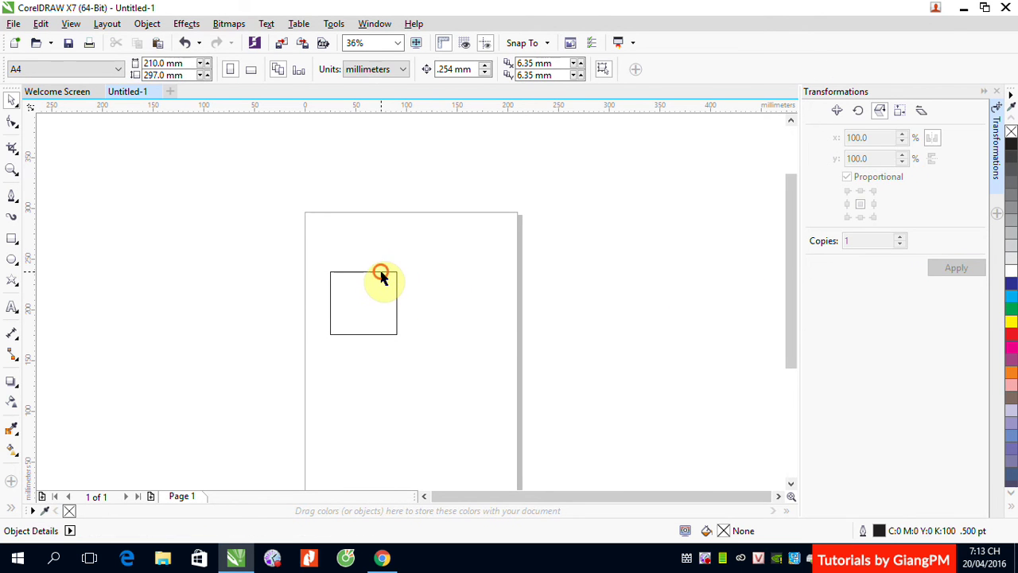
{"action": "key", "text": "Return"}
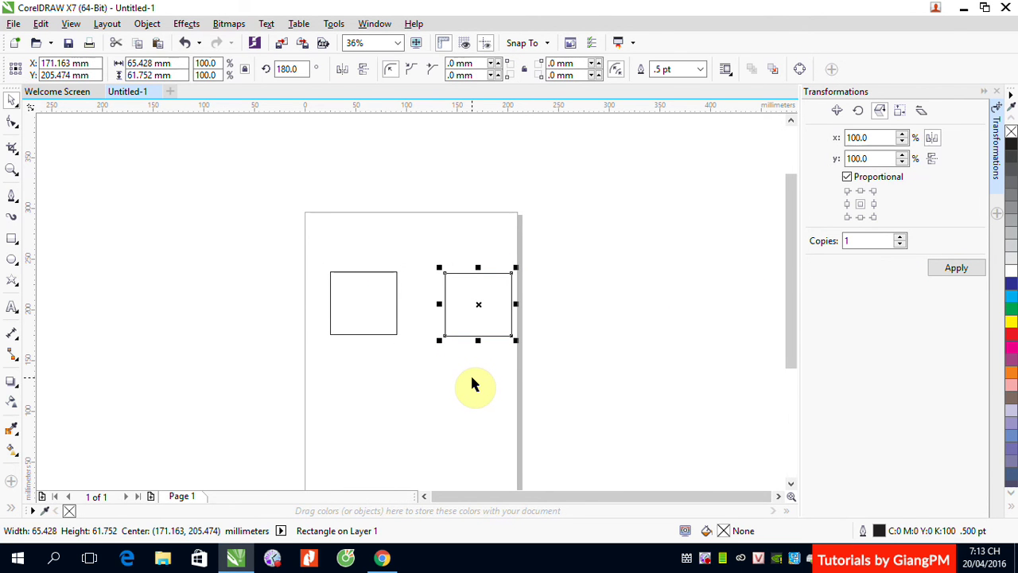
{"action": "key", "text": "Delete"}
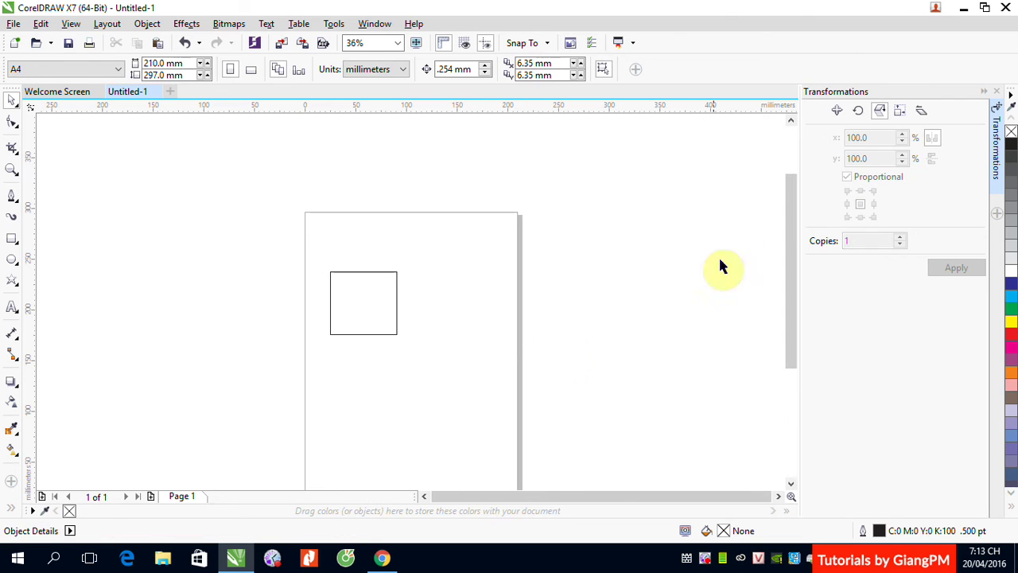
Add the letter B as 24 pt Arial artistic text on the page, below and to the right of the rectangle
{"action": "left_click", "coordinate": [374, 273]}
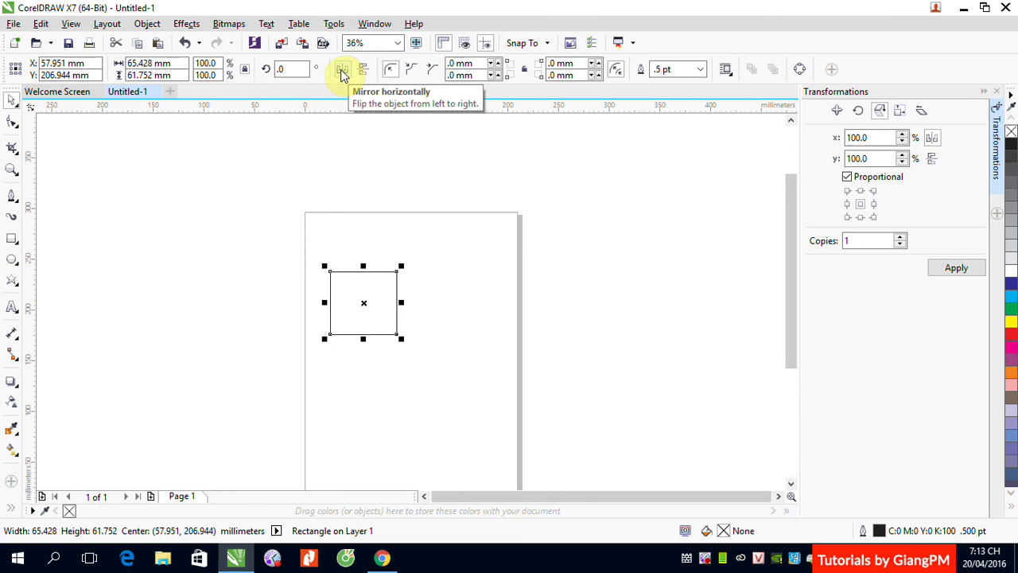
{"action": "left_click", "coordinate": [17, 307]}
{"action": "left_click", "coordinate": [450, 340]}
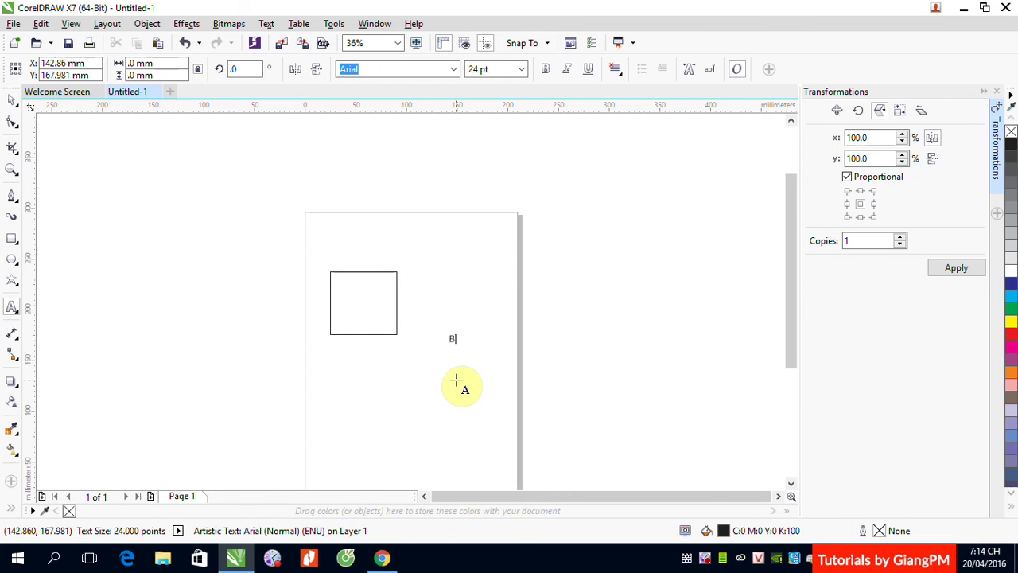
{"action": "key", "text": "Escape"}
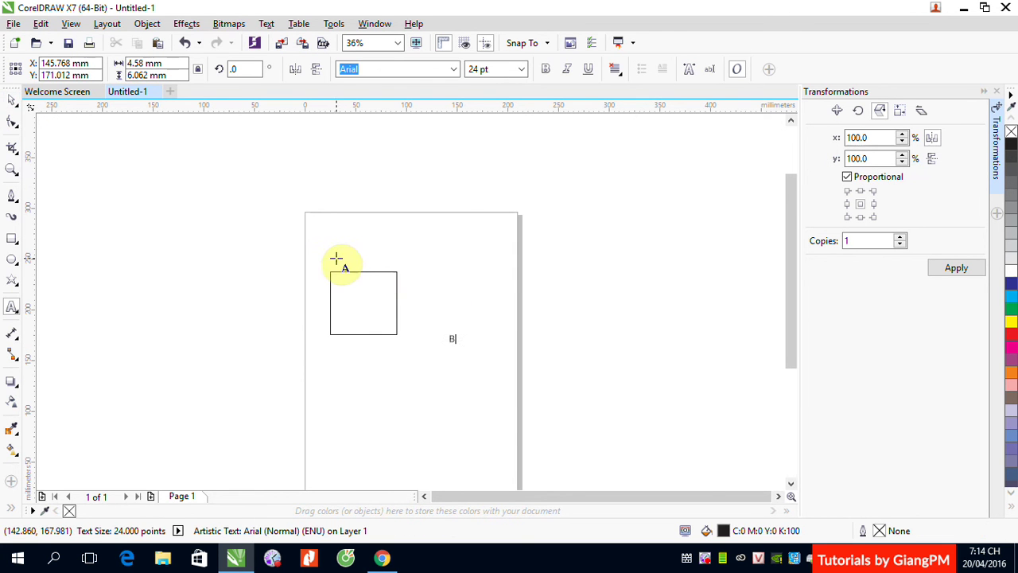
Enlarge the letter B to about 69 mm by 91 mm and move it outside the page to its right
{"action": "left_click", "coordinate": [14, 101]}
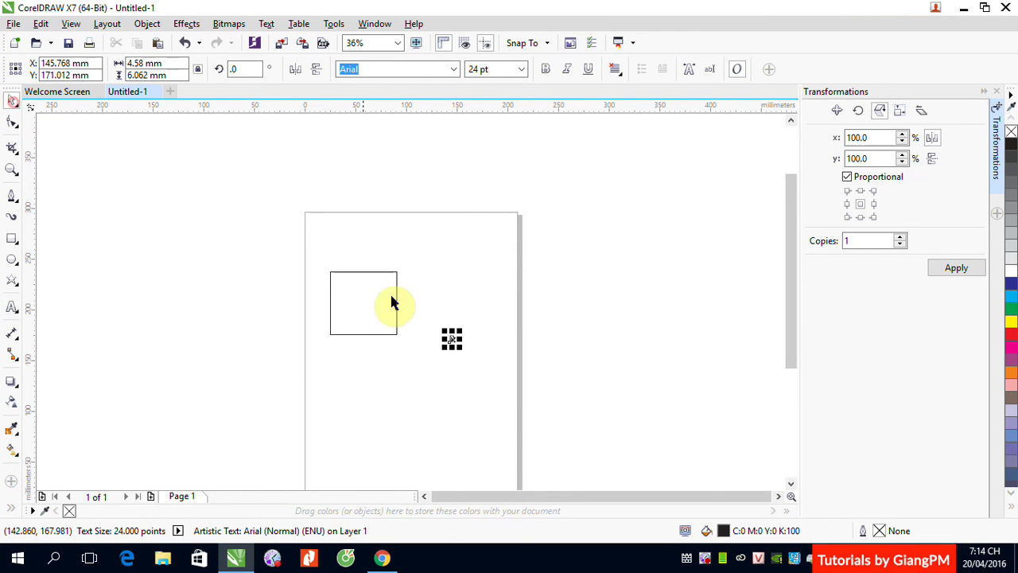
{"action": "left_click_drag", "start_coordinate": [455, 334], "coordinate": [514, 286]}
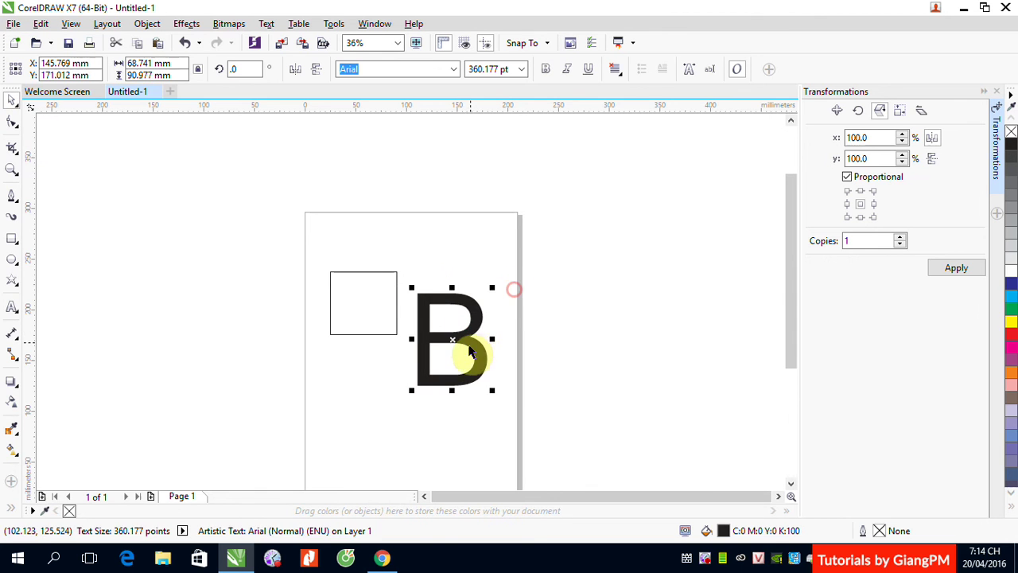
{"action": "left_click_drag", "start_coordinate": [470, 352], "coordinate": [653, 295]}
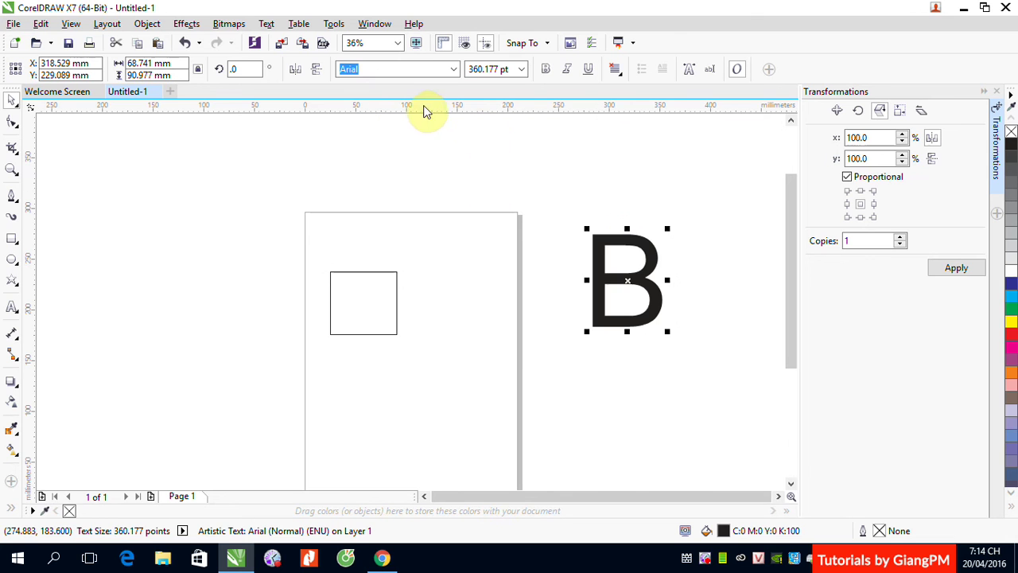
Flip the letter B horizontally several times, ending in its original orientation
{"action": "left_click", "coordinate": [293, 71]}
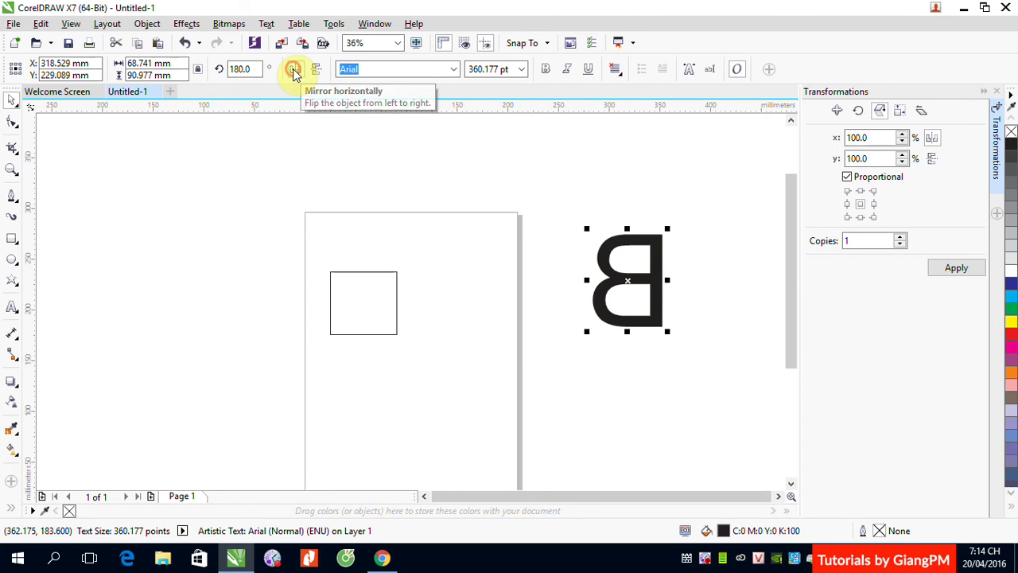
{"action": "left_click", "coordinate": [294, 72]}
{"action": "left_click", "coordinate": [294, 71]}
{"action": "left_click", "coordinate": [294, 71]}
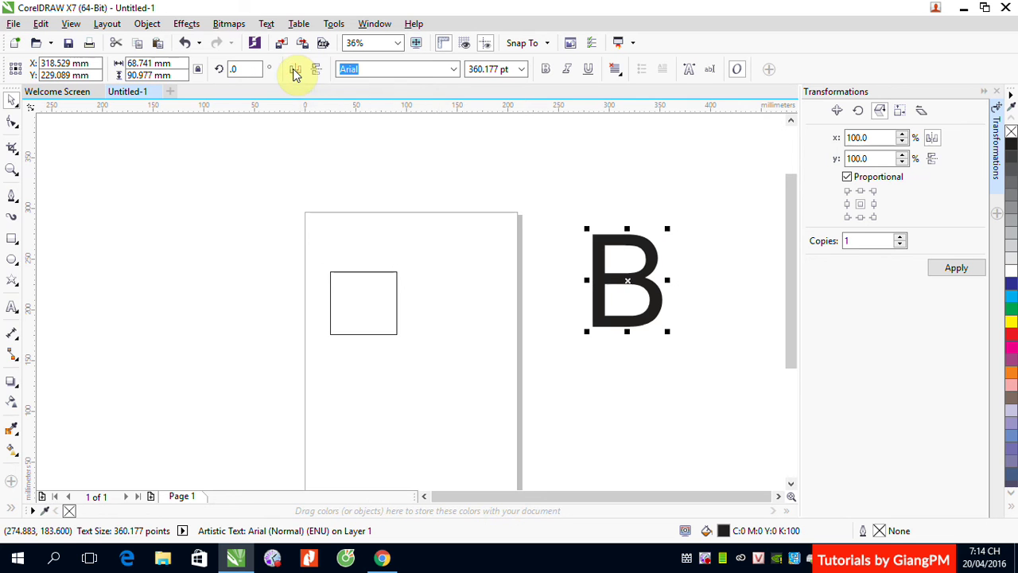
Copy the letter B onto the page to the right of the rectangle and change the copy's text to A
{"action": "left_click", "coordinate": [12, 307]}
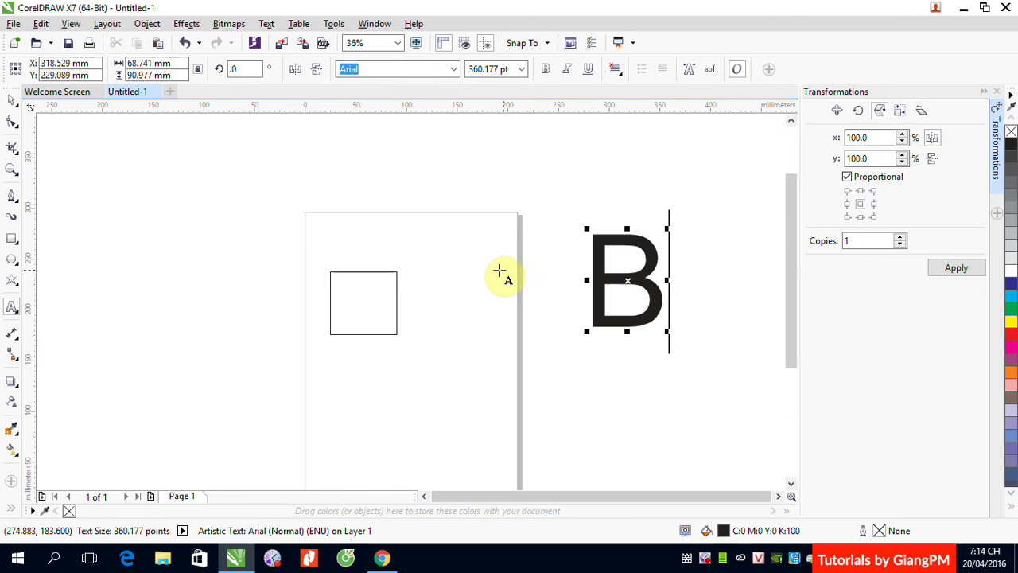
{"action": "left_click", "coordinate": [12, 99]}
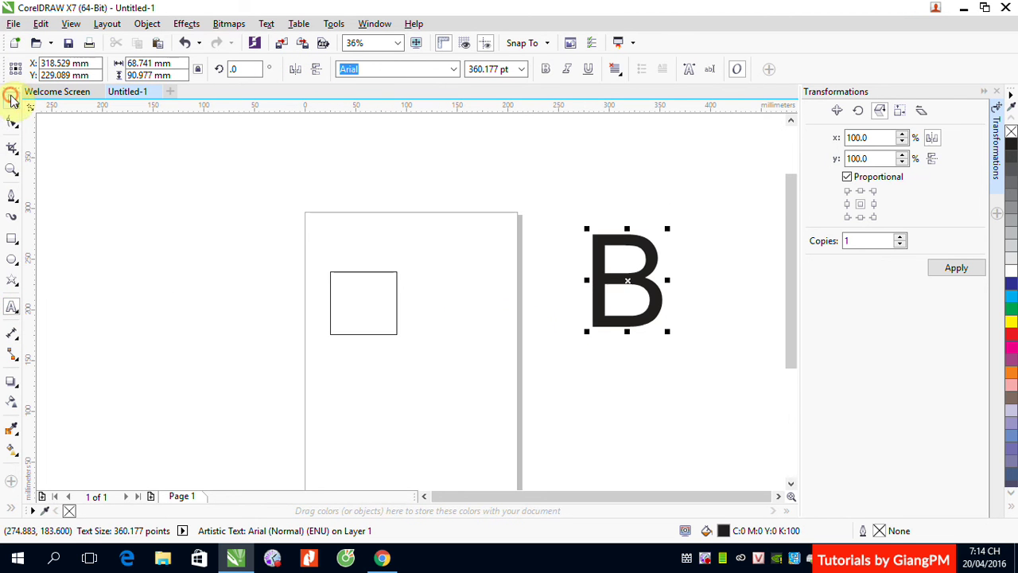
{"action": "left_click", "coordinate": [629, 281]}
{"action": "left_click_drag", "start_coordinate": [628, 280], "coordinate": [477, 302]}
{"action": "left_click", "coordinate": [12, 307]}
{"action": "left_click", "coordinate": [488, 343]}
{"action": "type", "text": "A"}
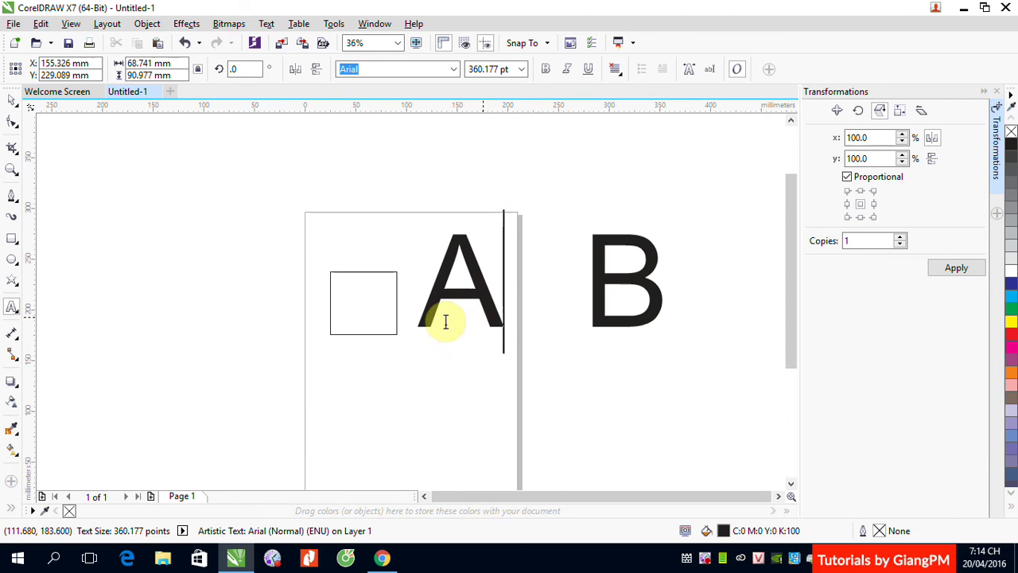
Flip the letter A vertically and flip it back
{"action": "left_click", "coordinate": [12, 100]}
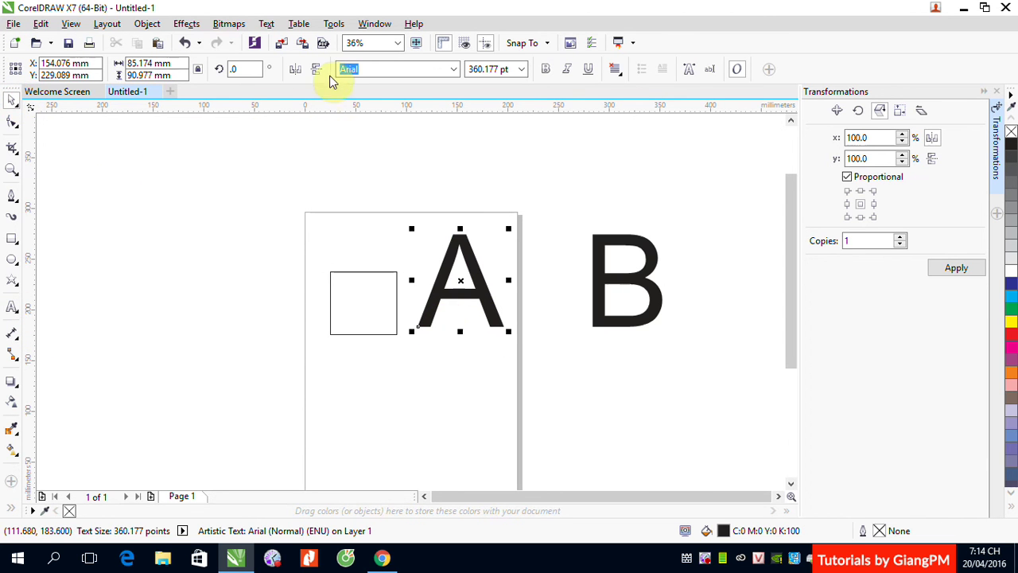
{"action": "left_click", "coordinate": [317, 70]}
{"action": "left_click", "coordinate": [317, 70]}
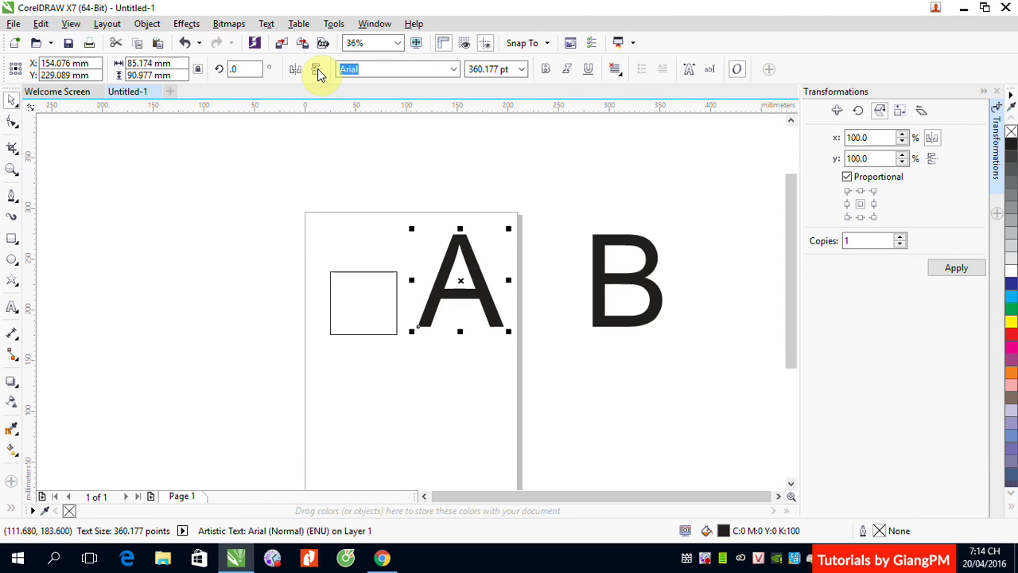
Delete the rectangle beside the letter A
{"action": "left_click", "coordinate": [385, 324]}
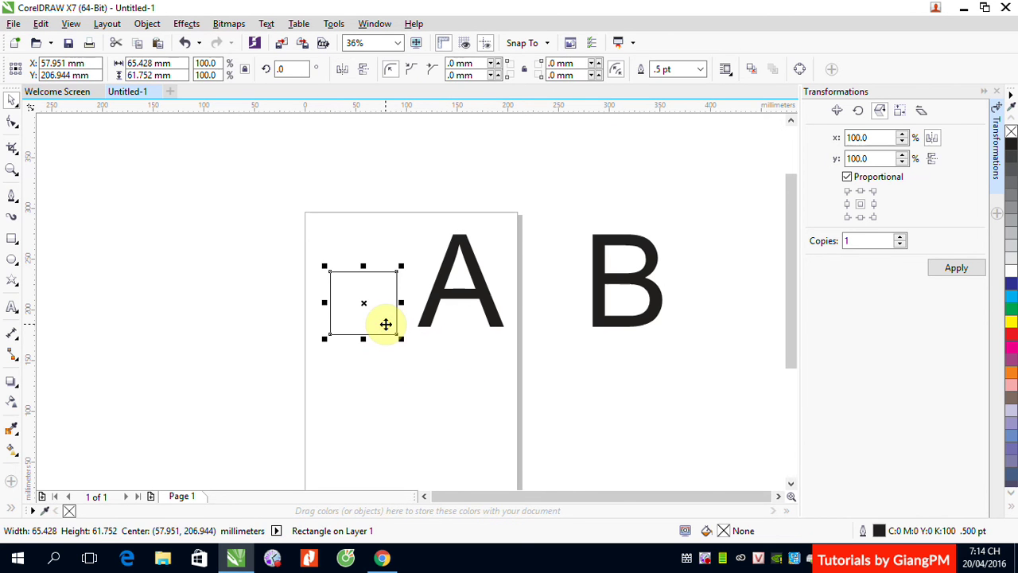
{"action": "key", "text": "Delete"}
Try to mirror the letter B horizontally at 100% scale with 1 copy
{"action": "left_click", "coordinate": [623, 286]}
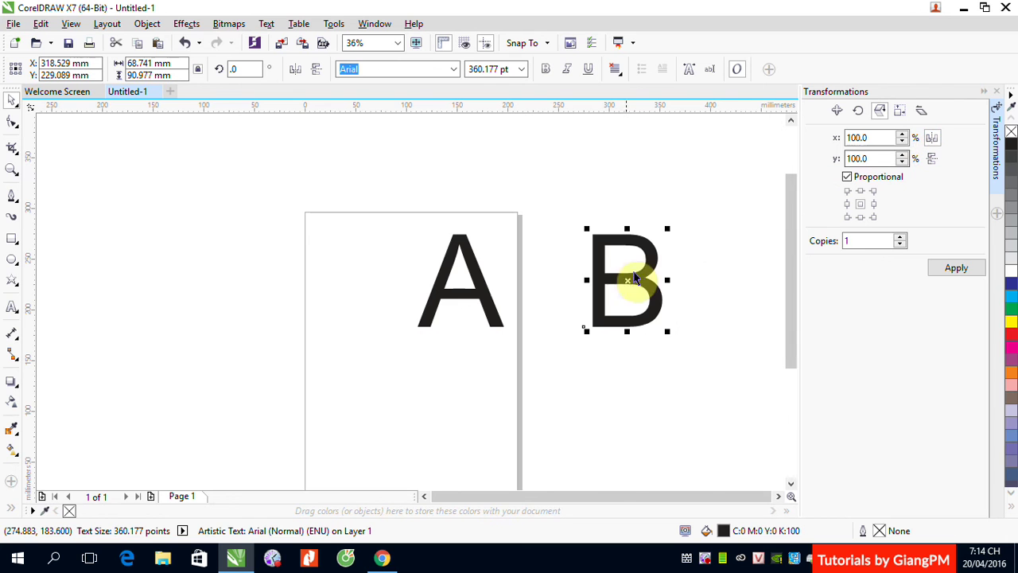
{"action": "left_click", "coordinate": [959, 271]}
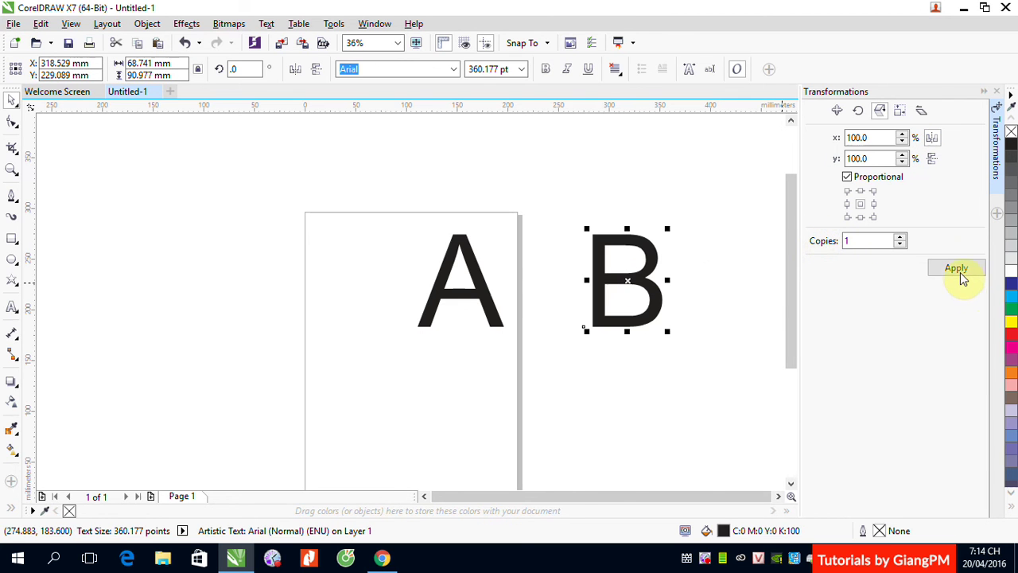
{"action": "left_click", "coordinate": [957, 271]}
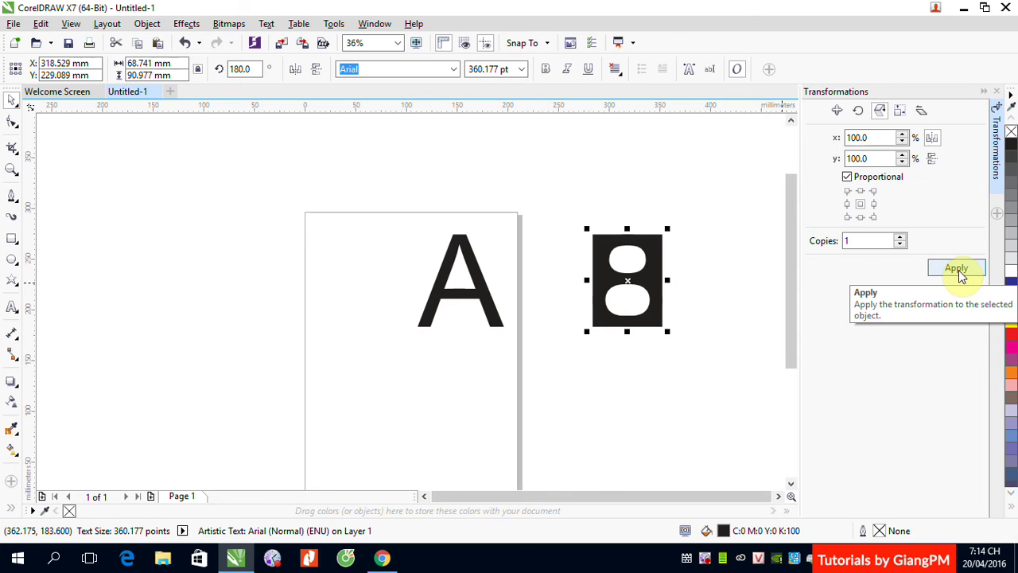
{"action": "left_click", "coordinate": [956, 268]}
Set the number of copies to 0 and mirror the letter B itself horizontally
{"action": "double_click", "coordinate": [867, 241]}
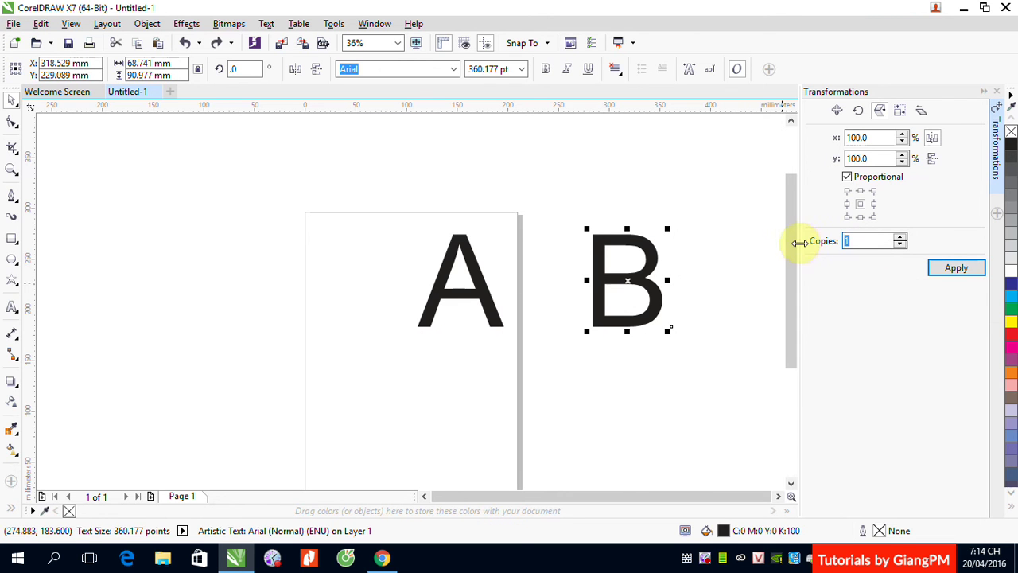
{"action": "type", "text": "0"}
{"action": "left_click", "coordinate": [952, 270]}
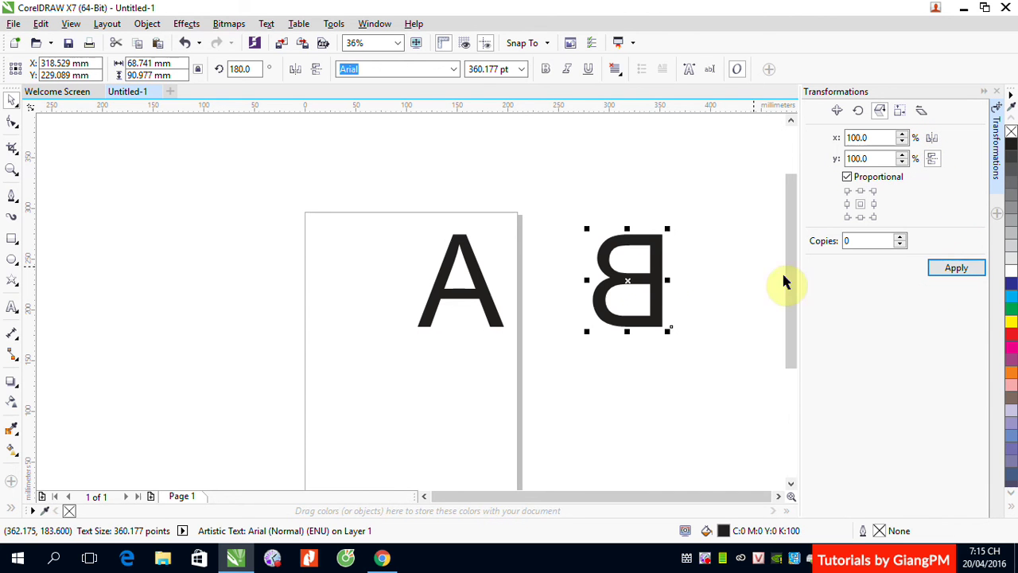
Mirror the letter A vertically at 100% scale with 0 copies
{"action": "left_click", "coordinate": [471, 295]}
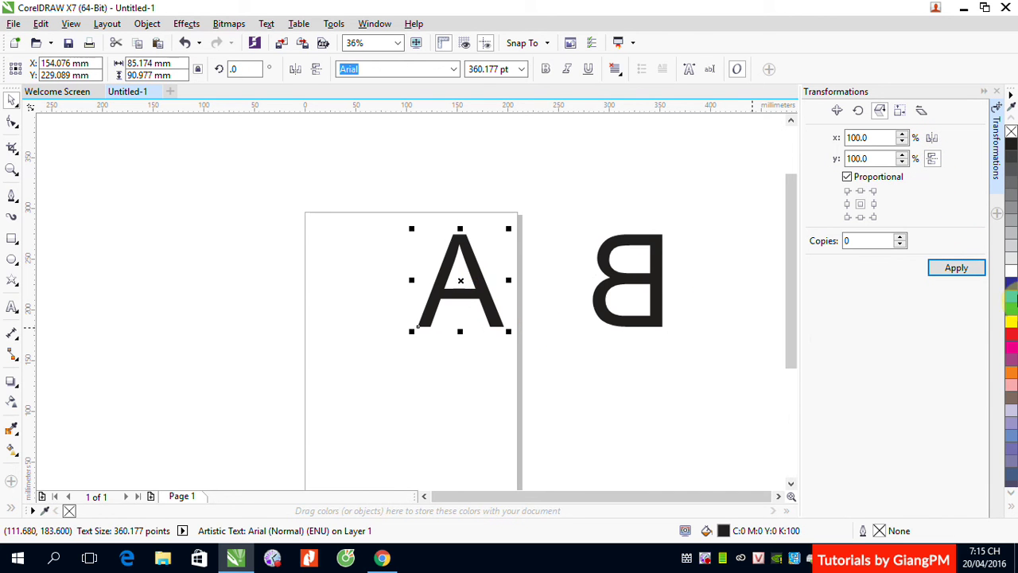
{"action": "left_click", "coordinate": [966, 272]}
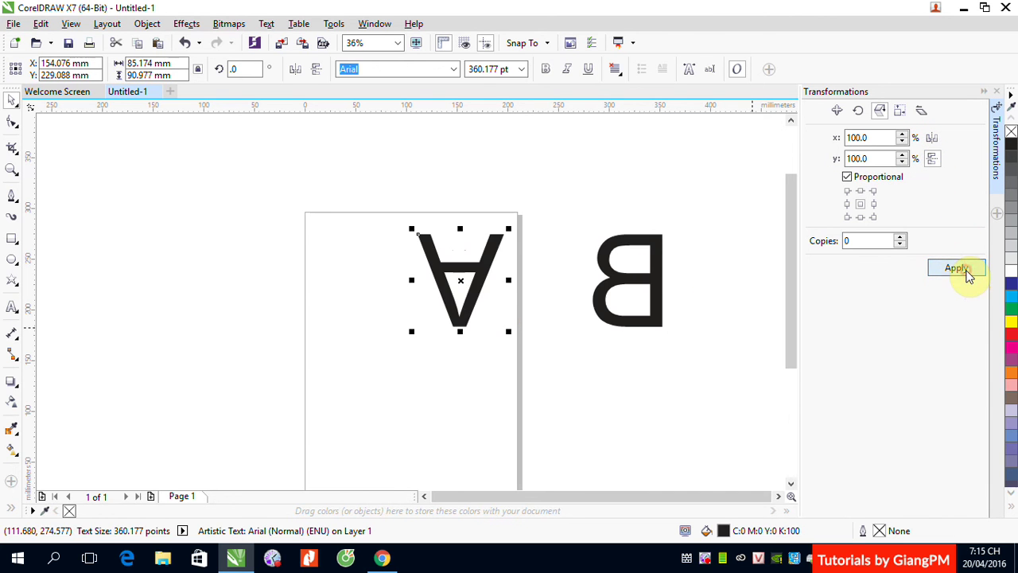
Mirror the letter A vertically with 1 copy and undo it
{"action": "left_click", "coordinate": [853, 239]}
{"action": "type", "text": "1"}
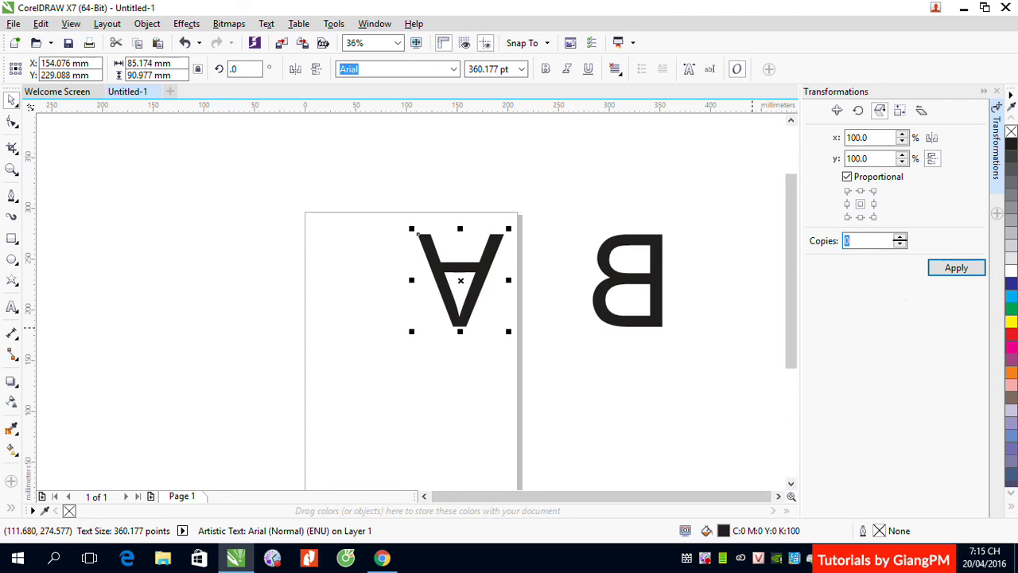
{"action": "left_click", "coordinate": [956, 267]}
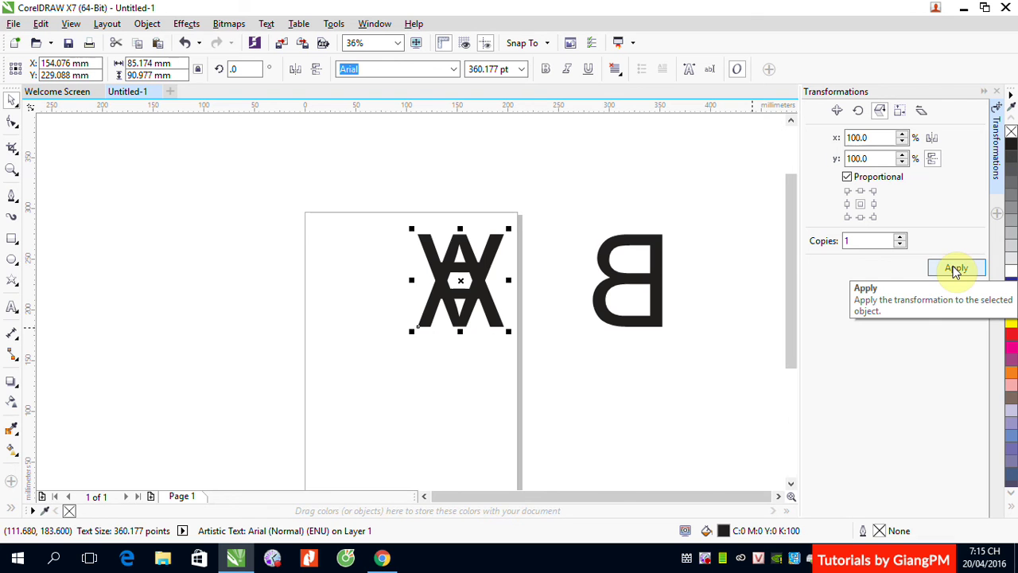
{"action": "key", "text": "ctrl+z"}
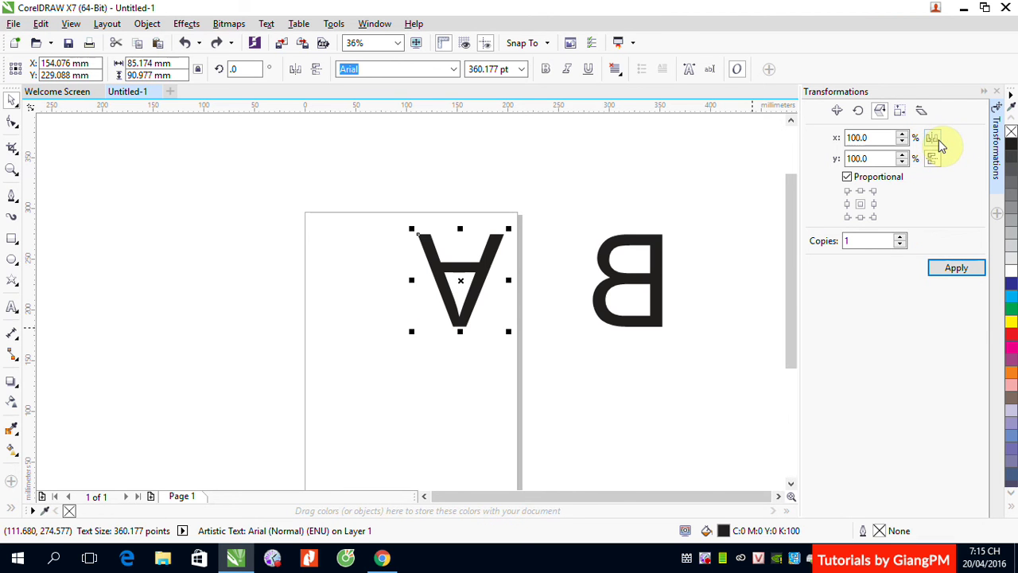
Mirror the letter A both horizontally and vertically with 1 copy, and reset the number of copies to 0
{"action": "left_click", "coordinate": [961, 269]}
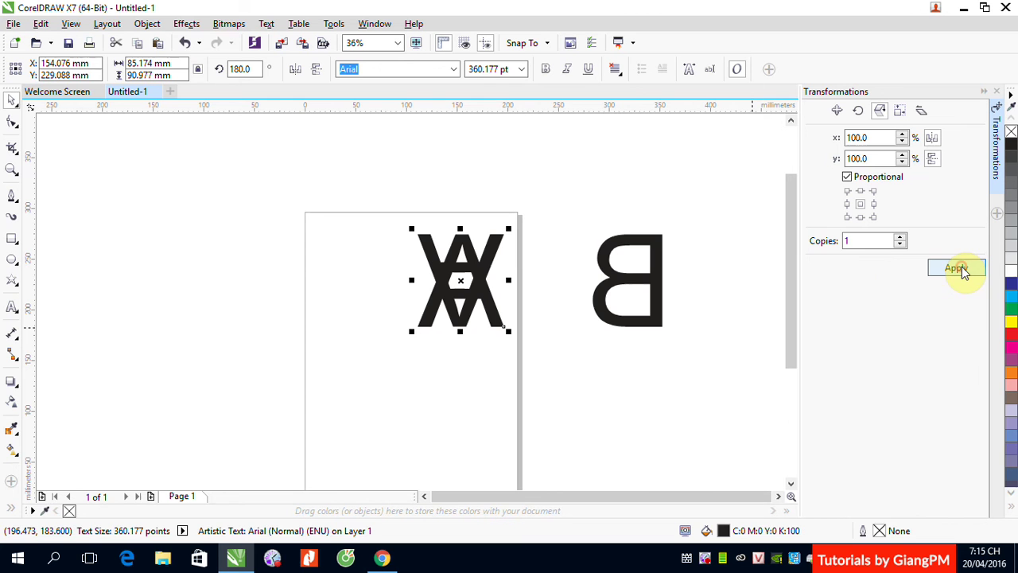
{"action": "double_click", "coordinate": [859, 241]}
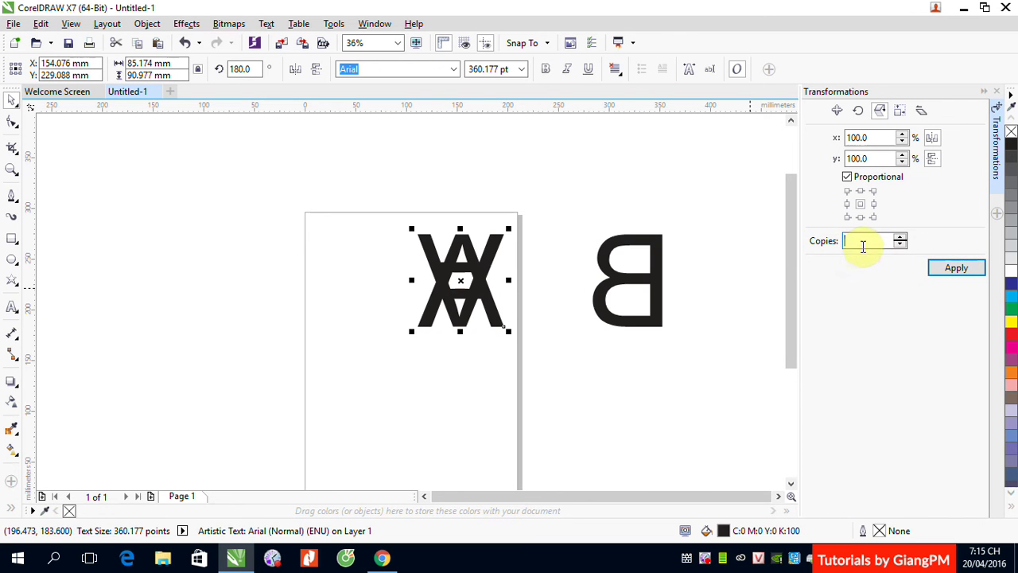
{"action": "type", "text": "0"}
Delete the upside-down A from the two overlapping letters
{"action": "left_click", "coordinate": [489, 352]}
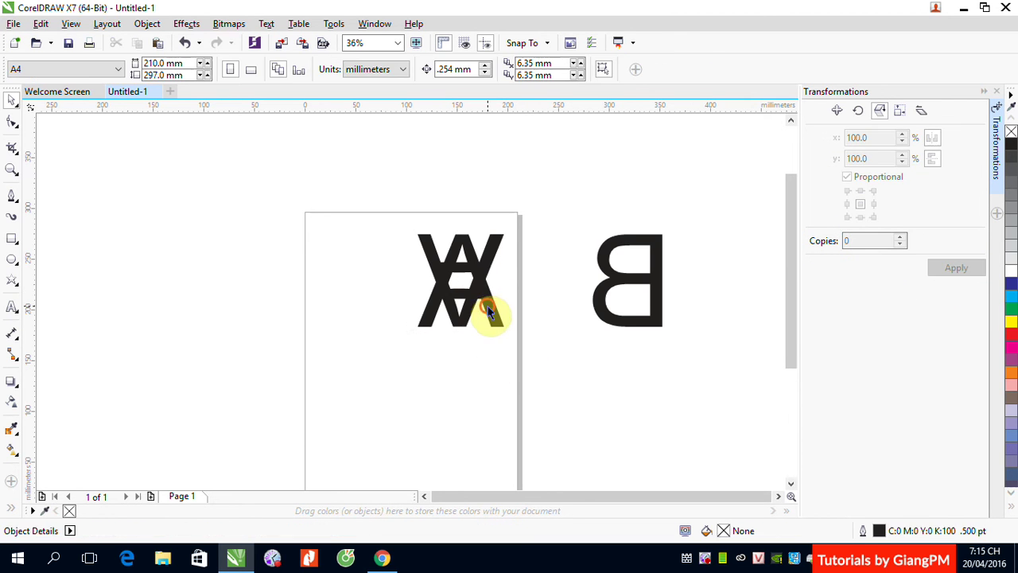
{"action": "left_click", "coordinate": [499, 269]}
{"action": "left_click", "coordinate": [489, 246]}
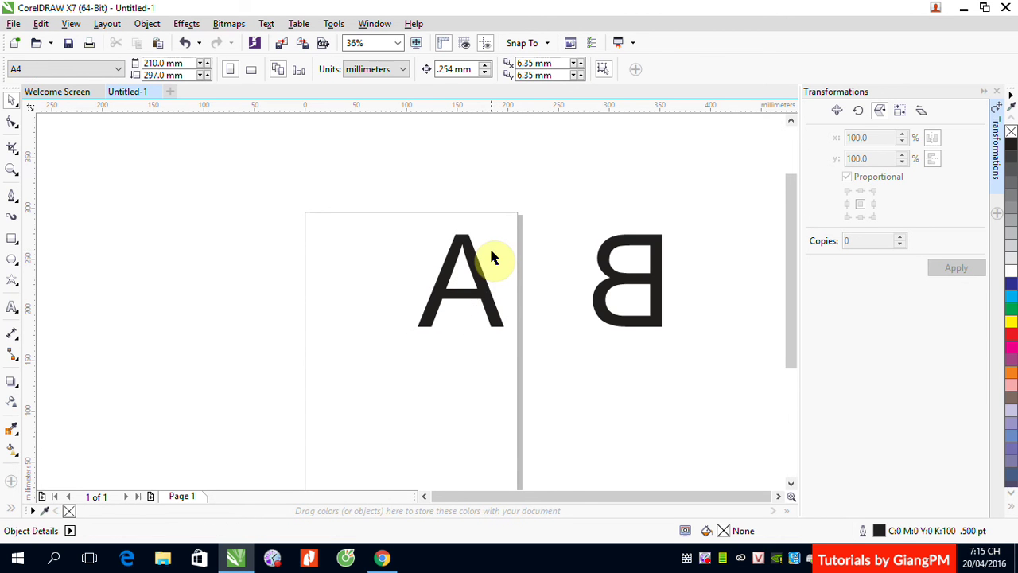
Mirror the remaining letter A both horizontally and vertically with 0 copies
{"action": "left_click", "coordinate": [482, 278]}
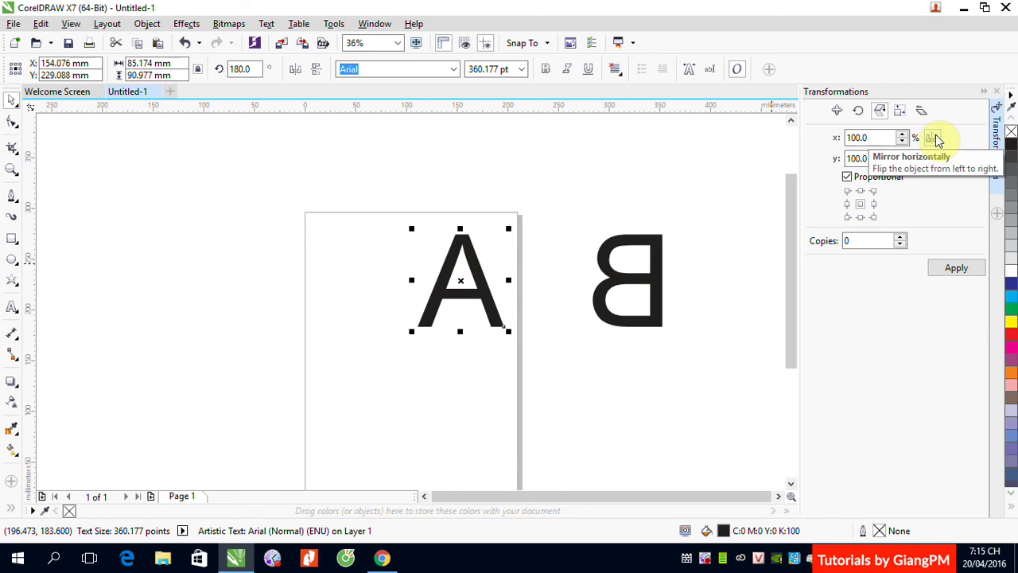
{"action": "left_click", "coordinate": [932, 138]}
{"action": "left_click", "coordinate": [959, 270]}
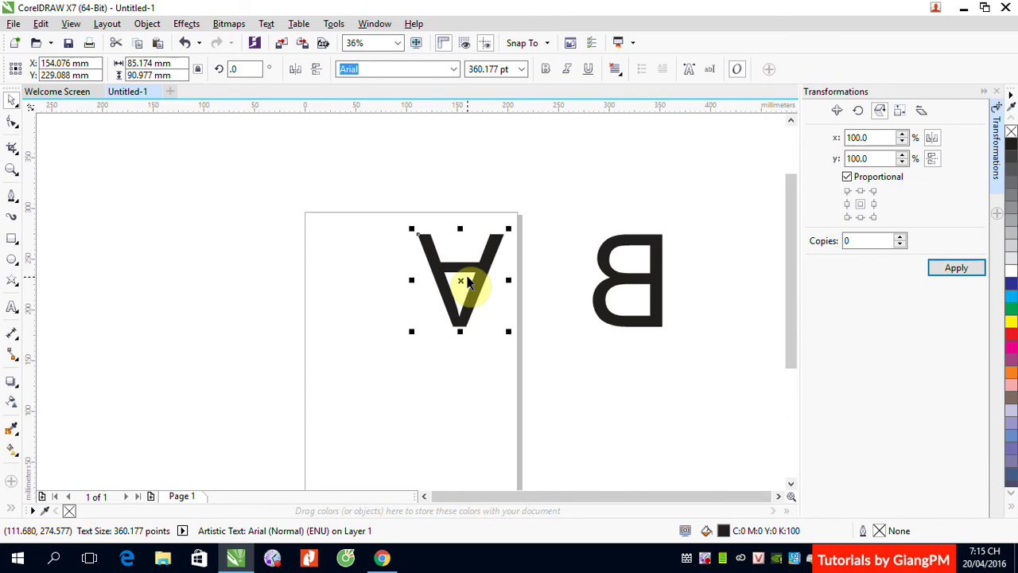
Delete the letter A from the page
{"action": "left_click", "coordinate": [455, 375]}
{"action": "left_click_drag", "start_coordinate": [400, 218], "coordinate": [547, 358]}
{"action": "key", "text": "Delete"}
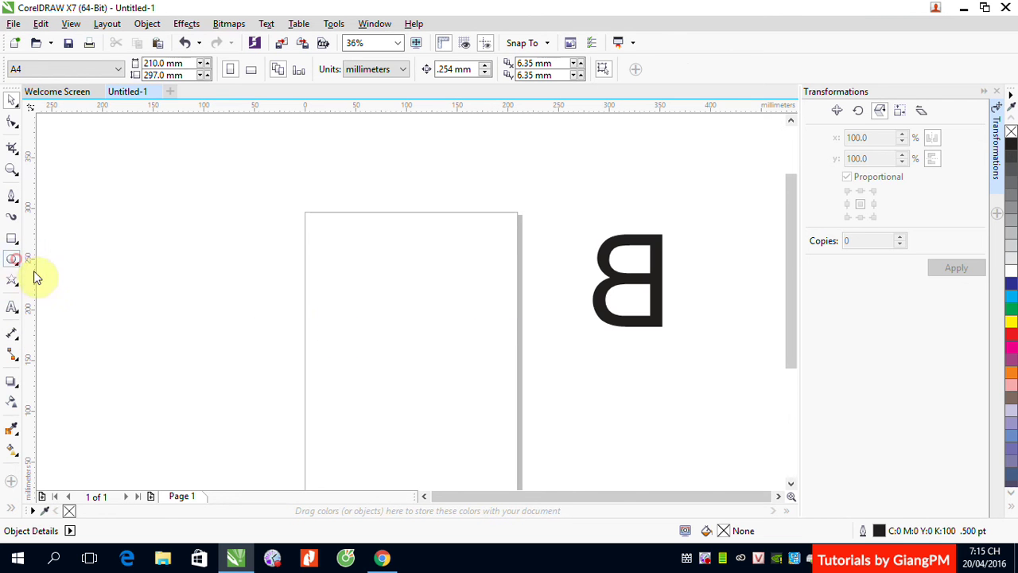
Mirror the reversed letter B horizontally in place
{"action": "left_click", "coordinate": [13, 259]}
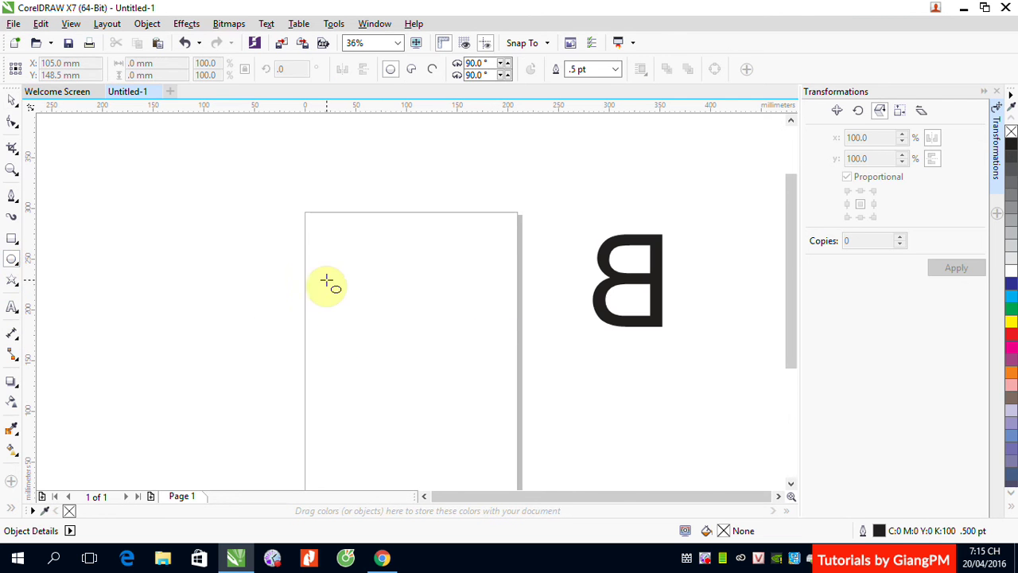
{"action": "left_click", "coordinate": [15, 100]}
{"action": "left_click", "coordinate": [636, 296]}
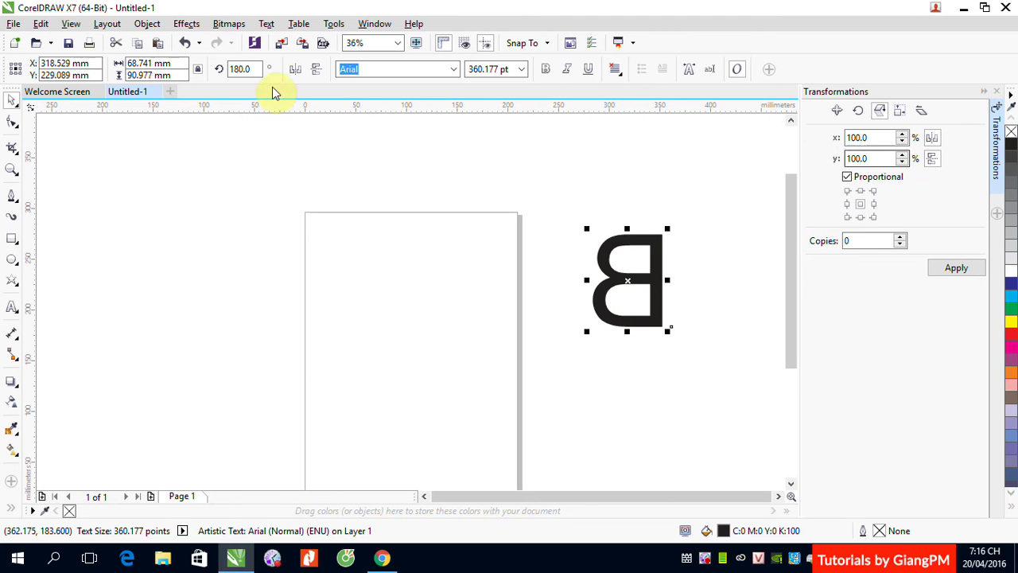
{"action": "left_click", "coordinate": [295, 69]}
Copy the letter B onto the upper-left part of the page and change the copy's text to Q
{"action": "left_click", "coordinate": [626, 283]}
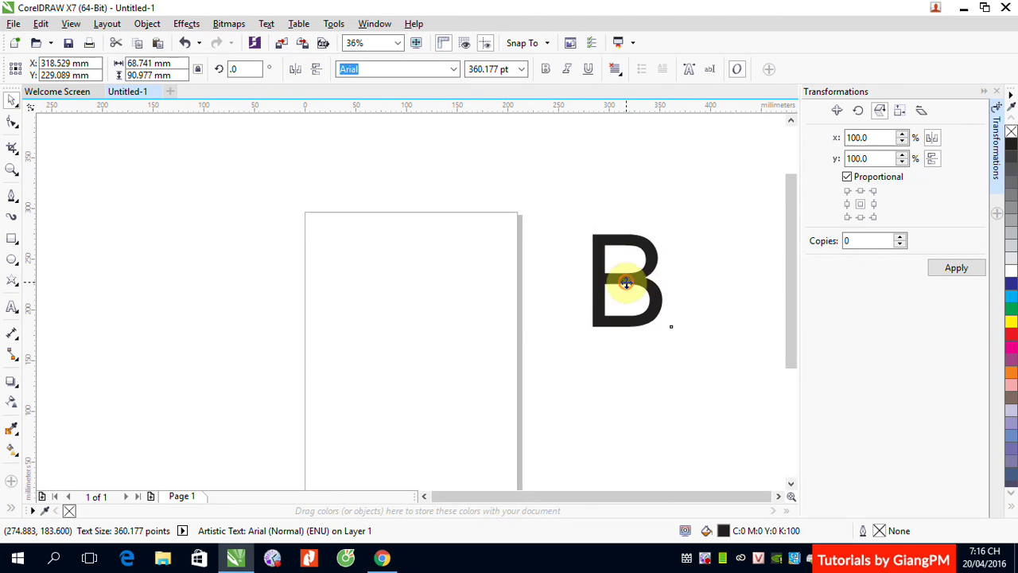
{"action": "left_click_drag", "start_coordinate": [625, 283], "coordinate": [394, 334]}
{"action": "left_click", "coordinate": [11, 308]}
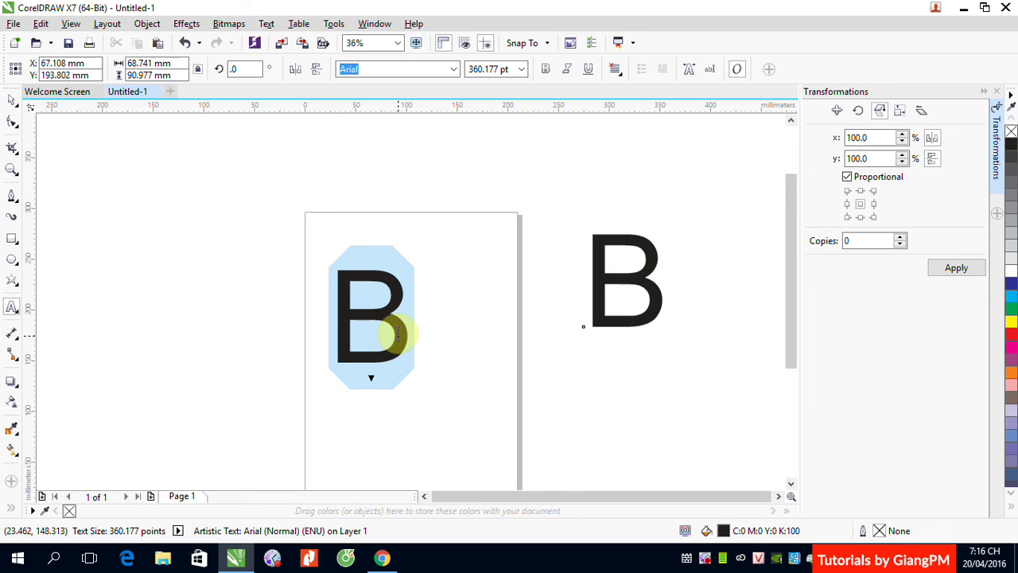
{"action": "type", "text": "Q"}
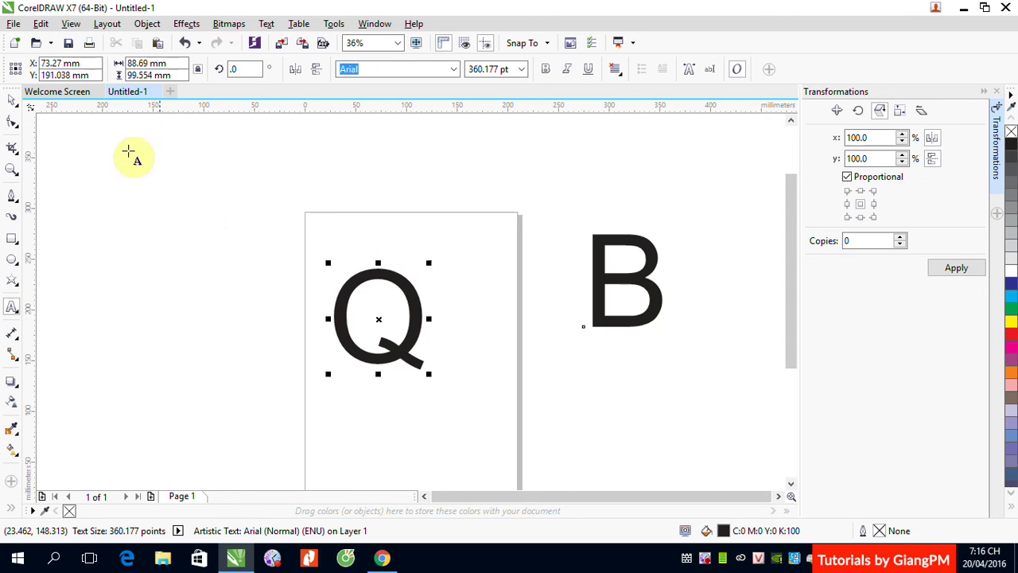
Mirror the letter Q both horizontally and vertically with 0 copies, and undo the transformation
{"action": "left_click", "coordinate": [11, 100]}
{"action": "left_click", "coordinate": [432, 191]}
{"action": "left_click", "coordinate": [413, 316]}
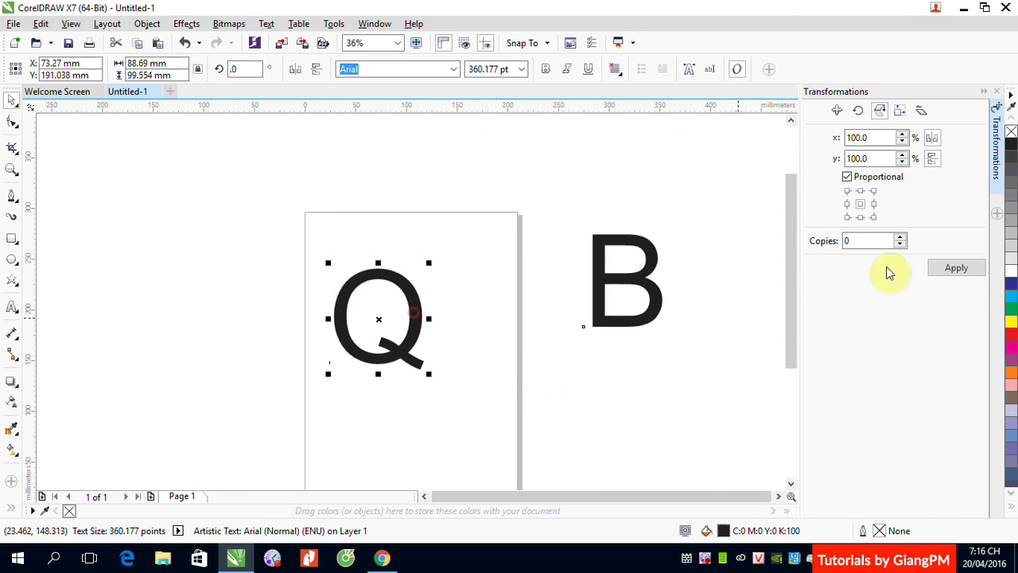
{"action": "left_click", "coordinate": [932, 139]}
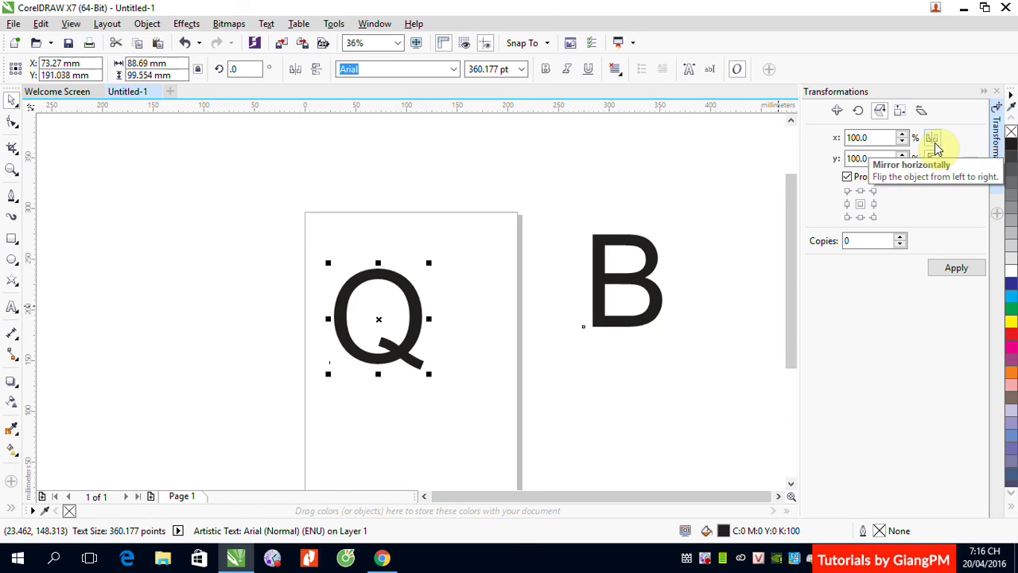
{"action": "left_click", "coordinate": [932, 159]}
{"action": "left_click", "coordinate": [959, 271]}
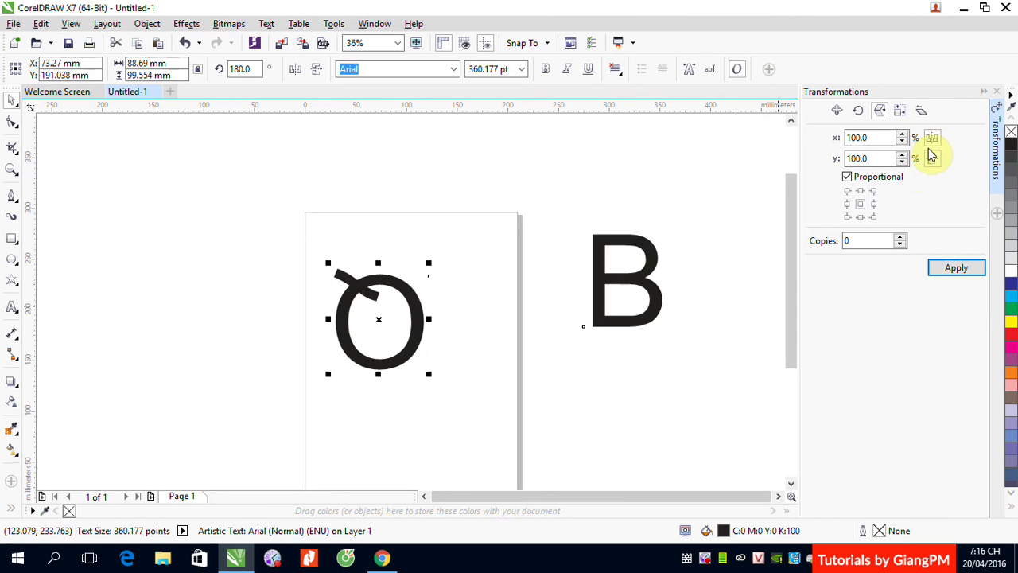
{"action": "left_click", "coordinate": [940, 265]}
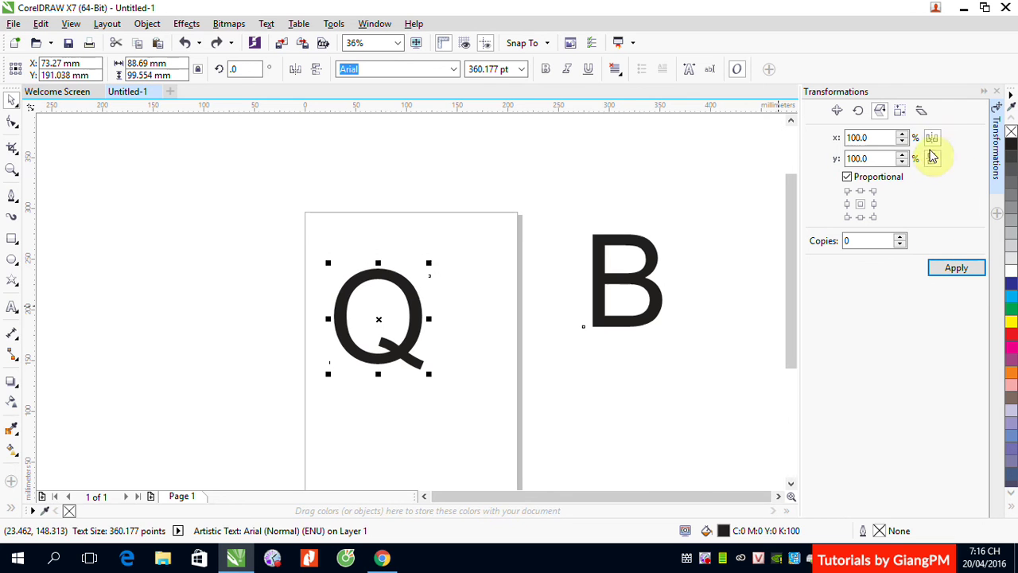
Mirror the letter Q only vertically, and mirror the result only horizontally, both with 0 copies
{"action": "left_click", "coordinate": [933, 158]}
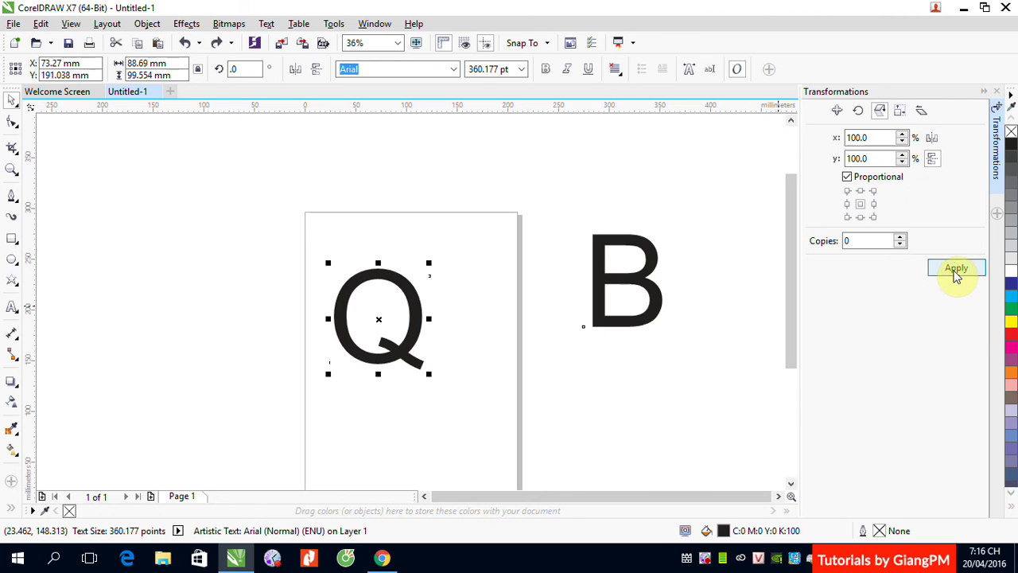
{"action": "left_click", "coordinate": [958, 270]}
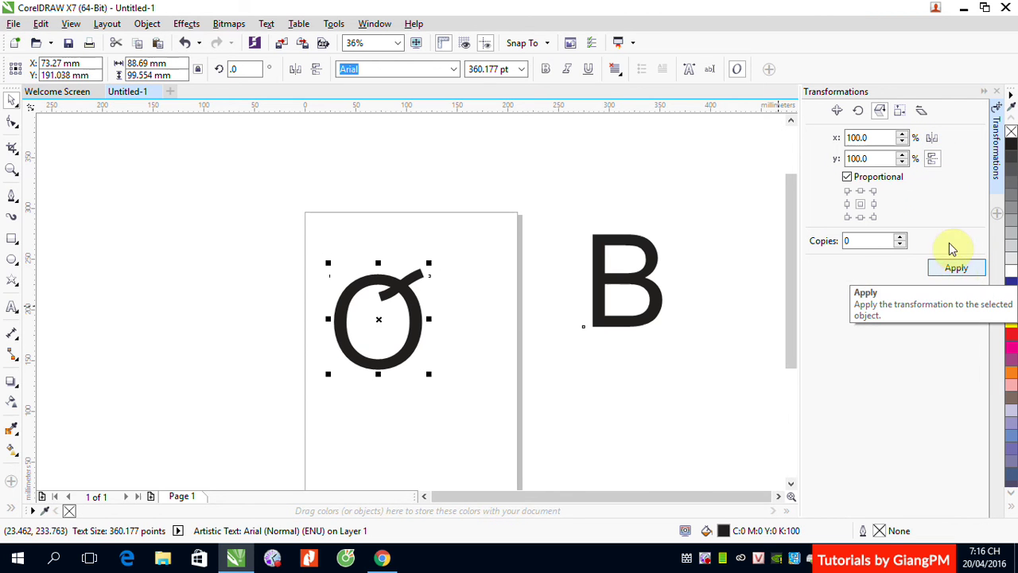
{"action": "left_click", "coordinate": [932, 159]}
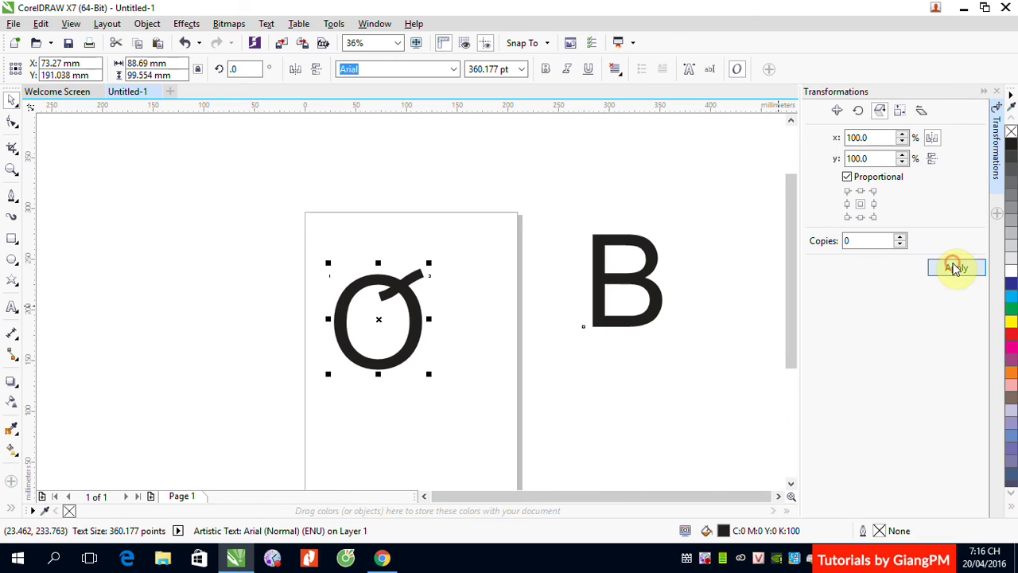
{"action": "left_click", "coordinate": [955, 268]}
Turn the upside-down Q upright by mirroring it horizontally and vertically at once with 0 copies
{"action": "left_click", "coordinate": [932, 158]}
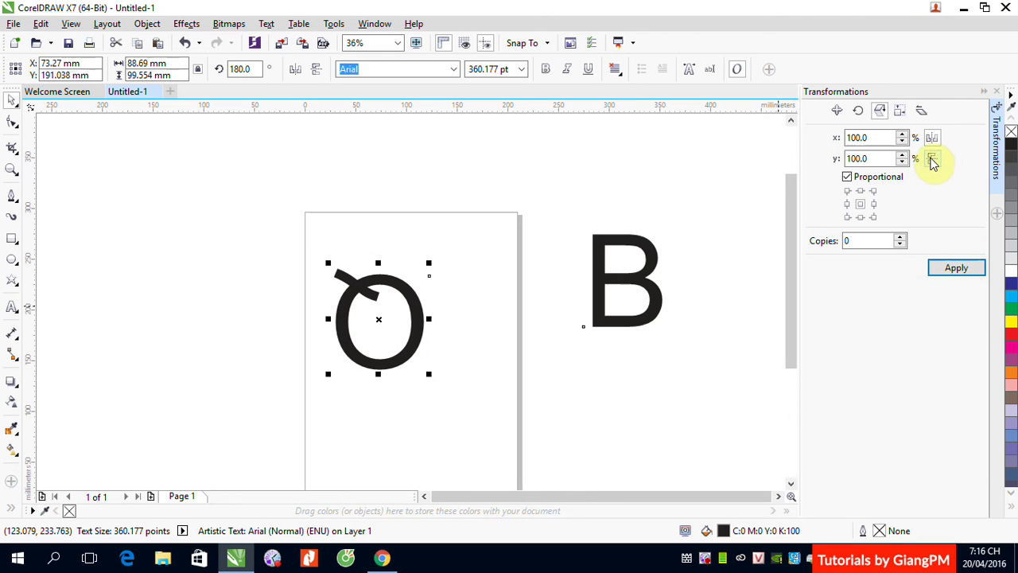
{"action": "left_click", "coordinate": [958, 269]}
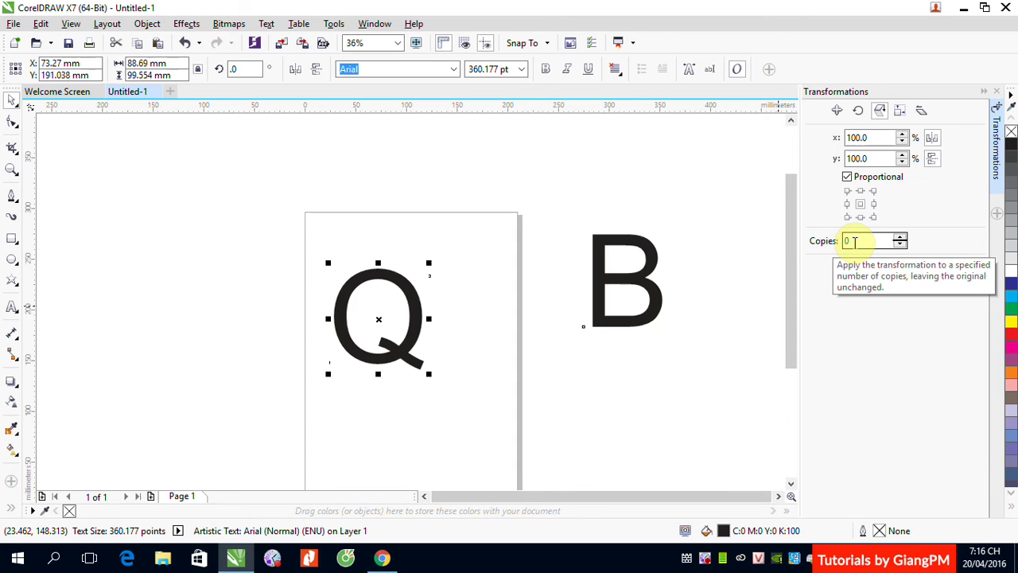
Use the Size transformation to scale the letter Q proportionally to 50 mm wide, and undo the resize
{"action": "left_click", "coordinate": [900, 112]}
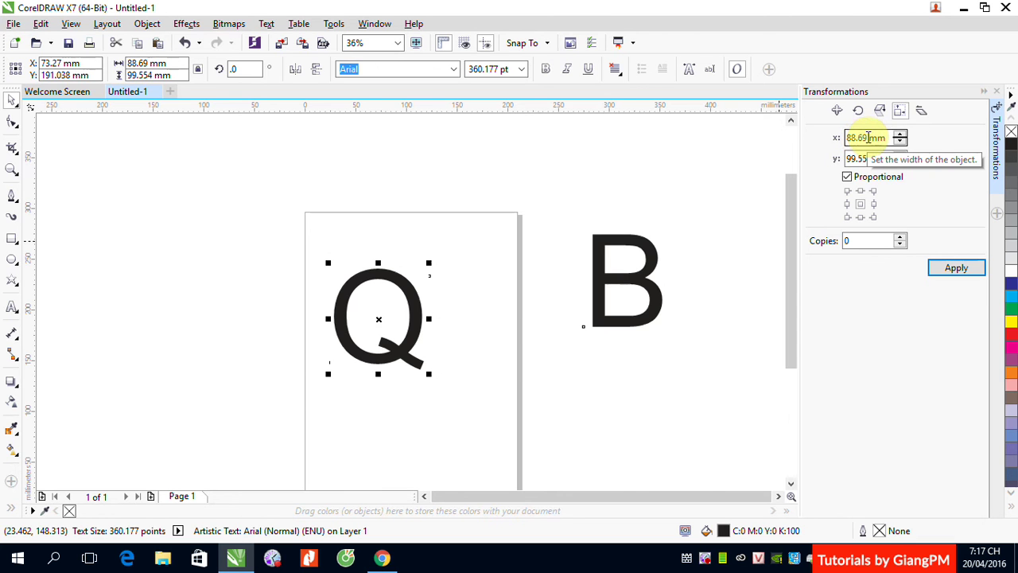
{"action": "left_click_drag", "start_coordinate": [868, 137], "coordinate": [841, 141]}
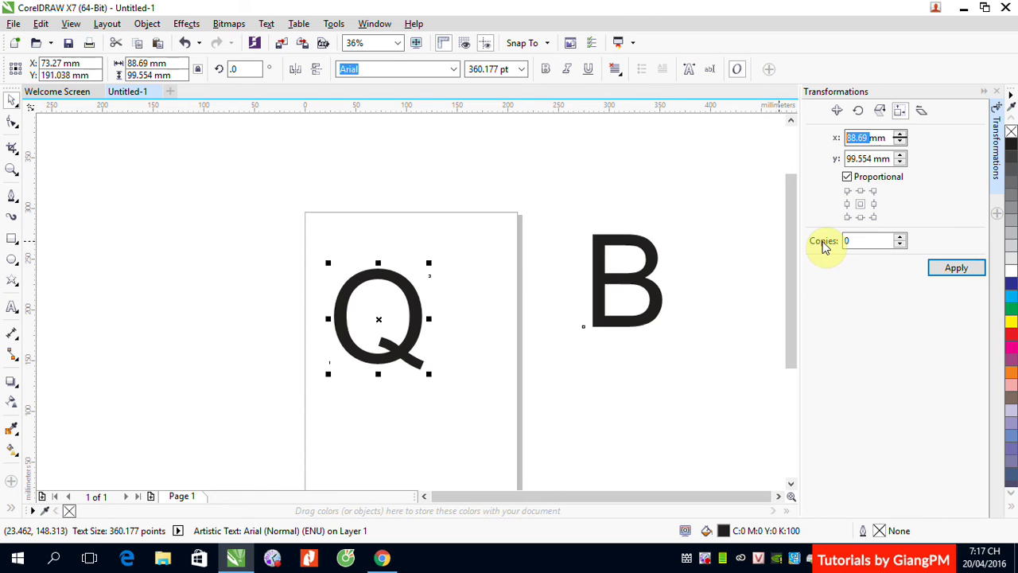
{"action": "type", "text": "50"}
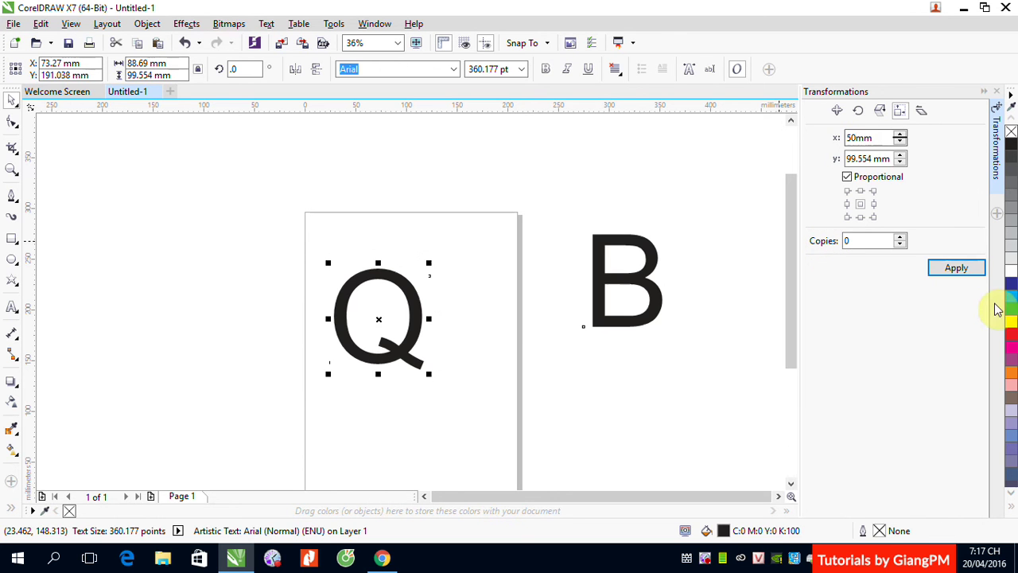
{"action": "left_click", "coordinate": [958, 269]}
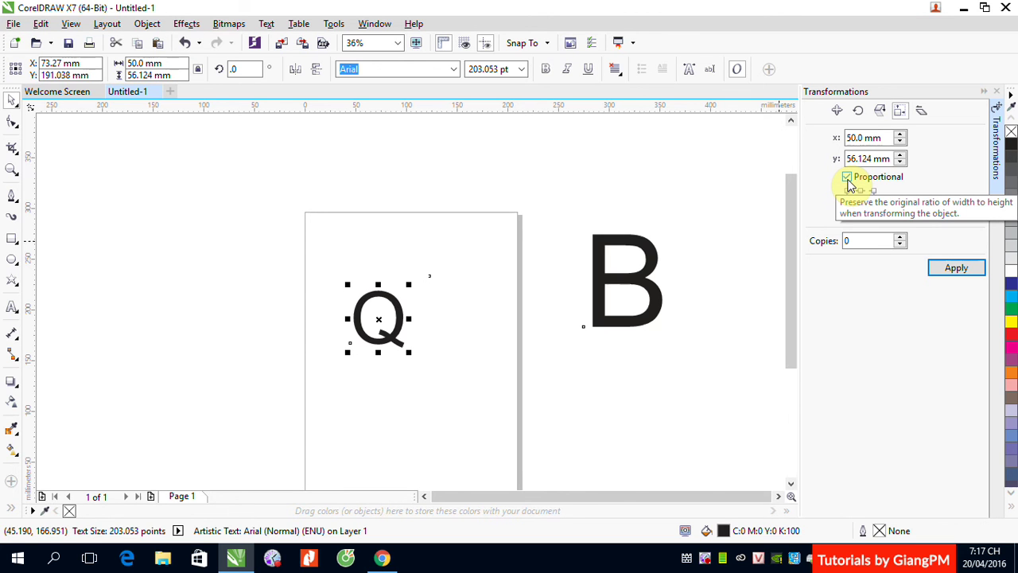
{"action": "key", "text": "ctrl+z"}
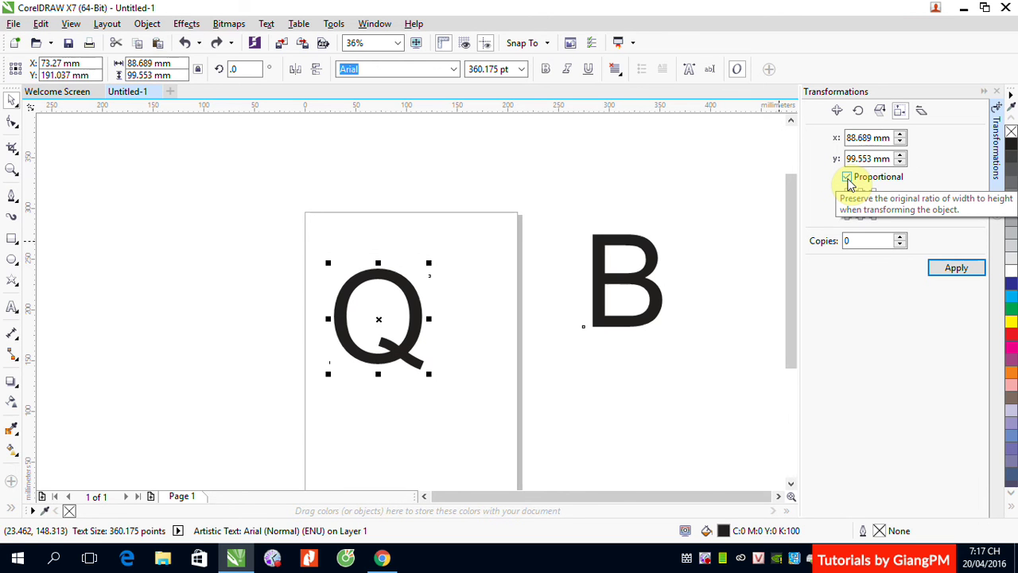
Resize the letter Q to 50 mm wide with proportional scaling off, and restore its previous width
{"action": "left_click", "coordinate": [848, 179]}
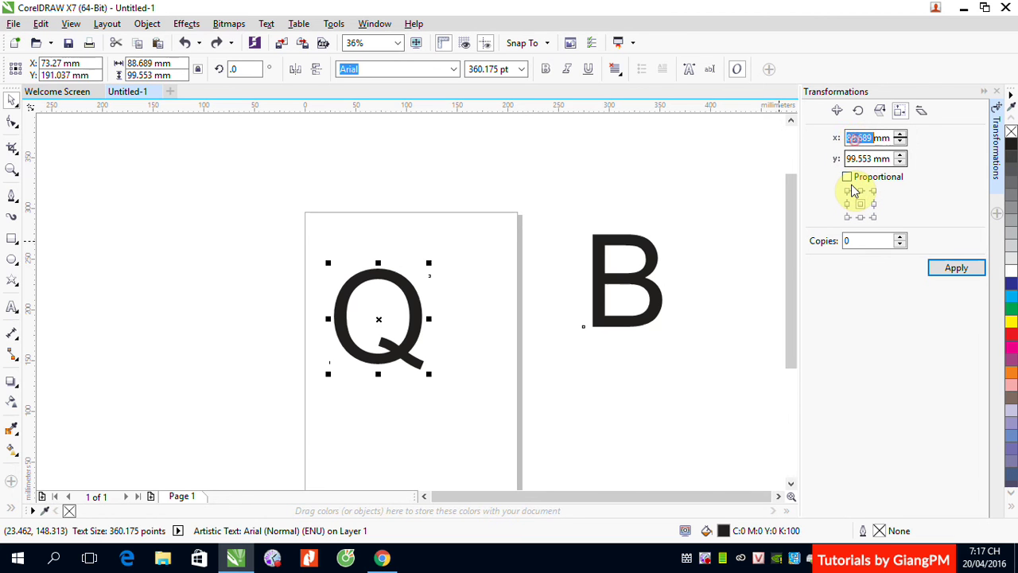
{"action": "type", "text": "50"}
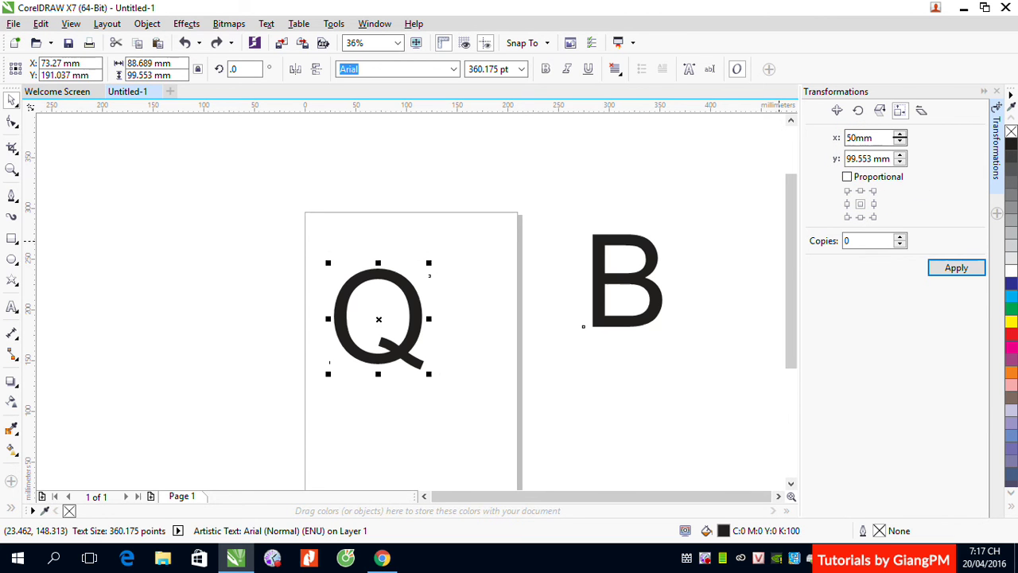
{"action": "left_click", "coordinate": [954, 269]}
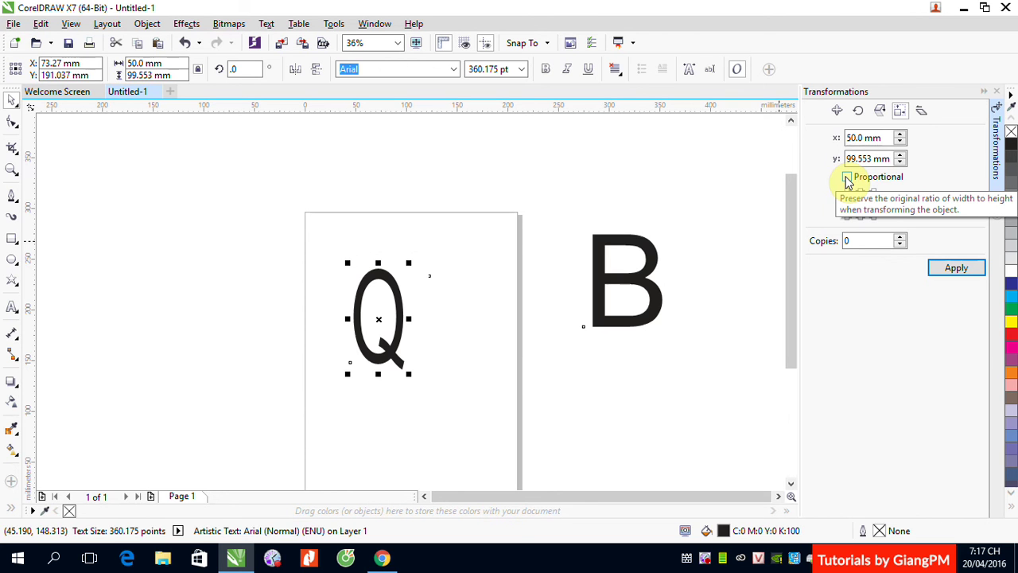
{"action": "left_click_drag", "start_coordinate": [409, 318], "coordinate": [429, 318]}
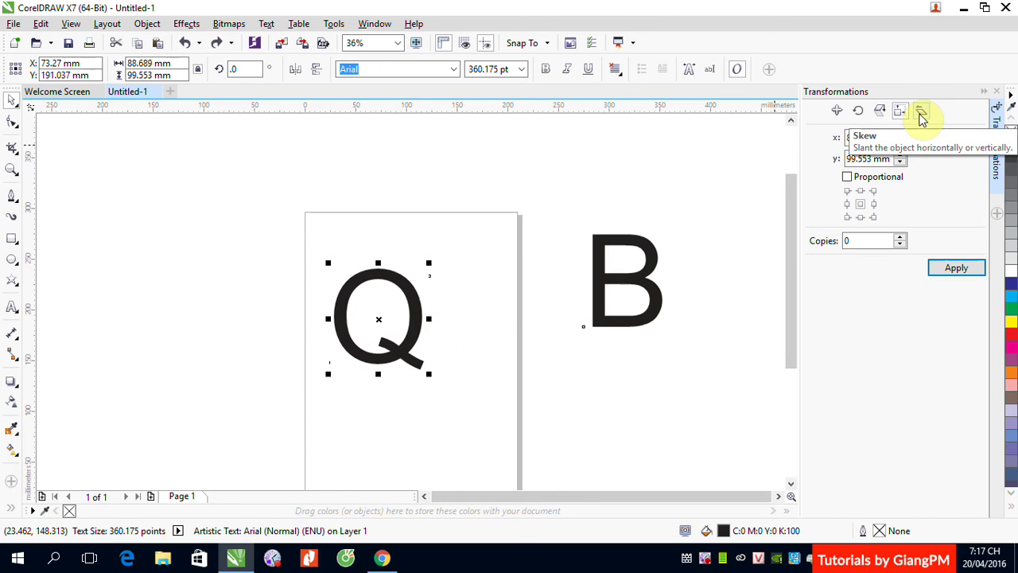
Skew the letter Q horizontally by 15 degrees with 0 copies
{"action": "left_click", "coordinate": [921, 115]}
{"action": "left_click_drag", "start_coordinate": [870, 138], "coordinate": [841, 137]}
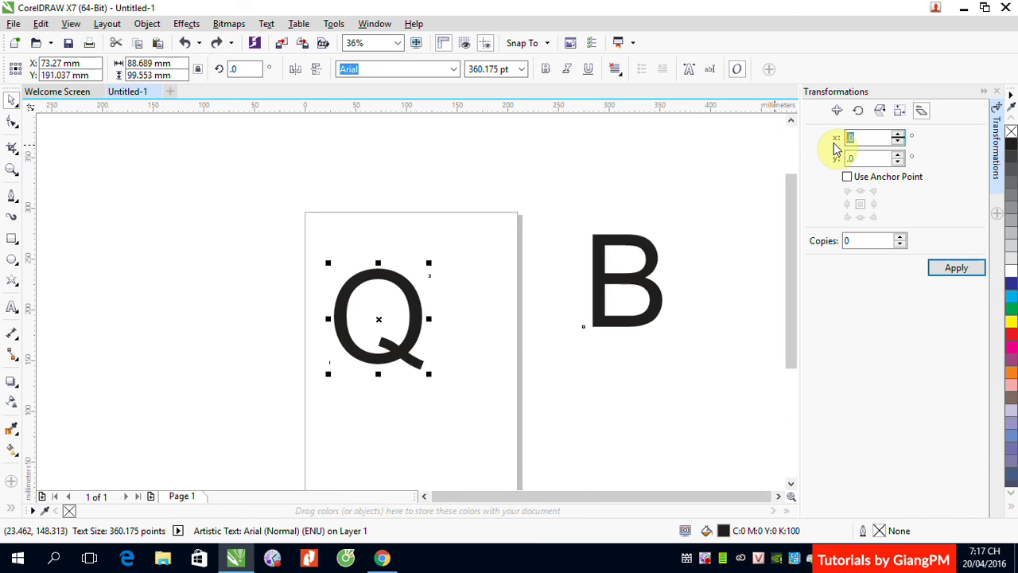
{"action": "type", "text": "15"}
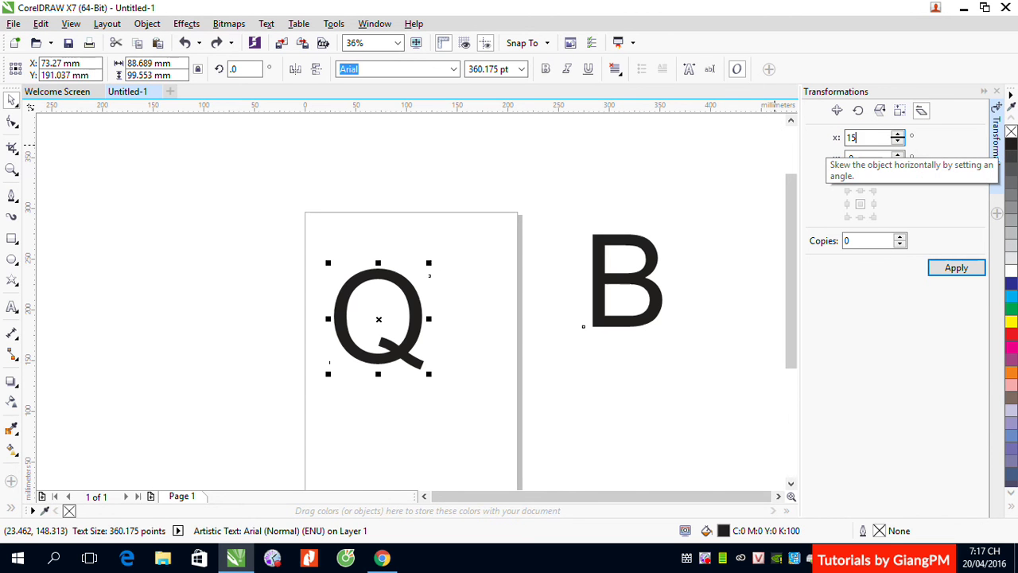
{"action": "left_click", "coordinate": [952, 268]}
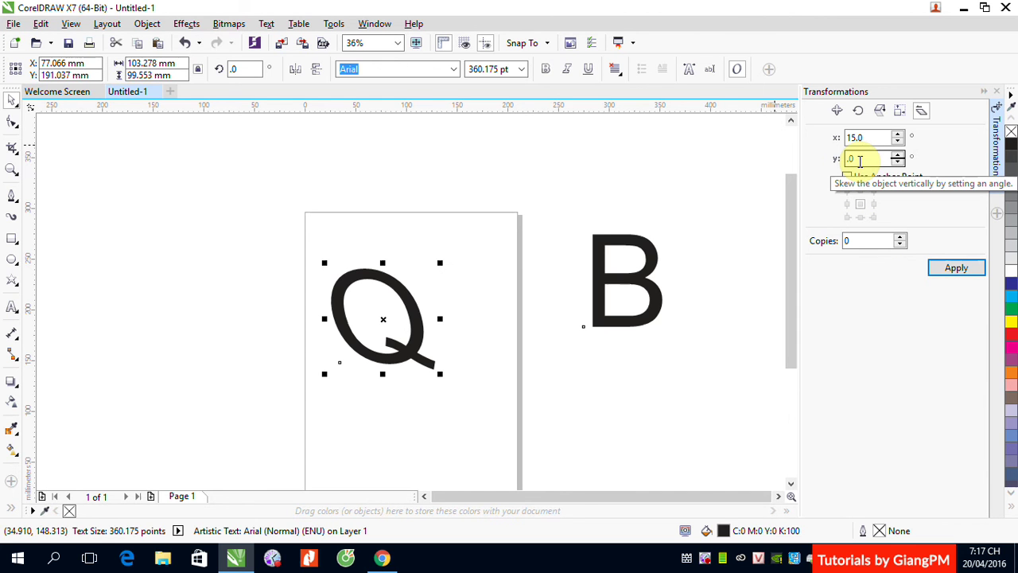
Set the vertical skew angle to 15 degrees as well and apply the combined skew to the letter Q
{"action": "left_click", "coordinate": [860, 160]}
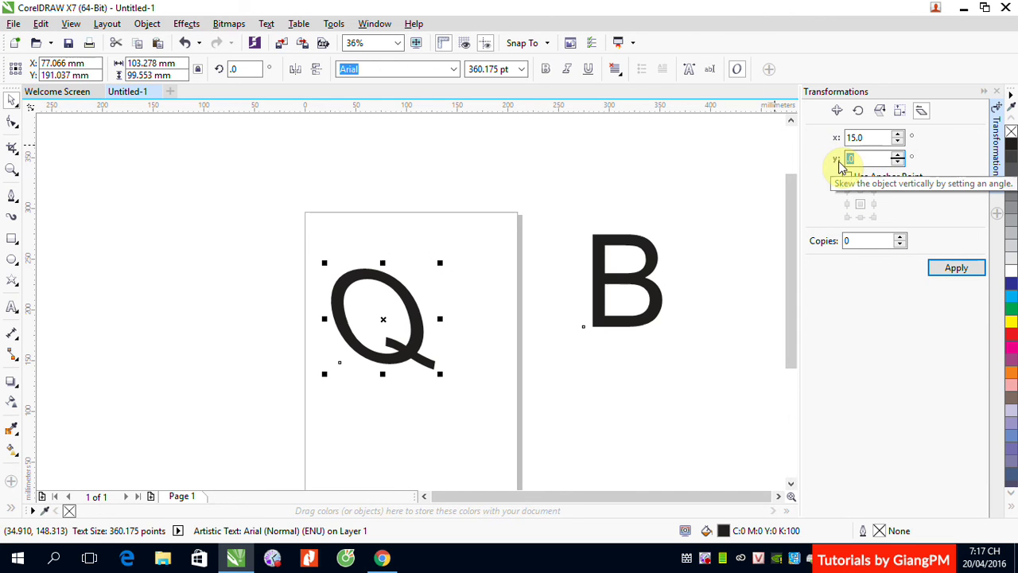
{"action": "type", "text": "15."}
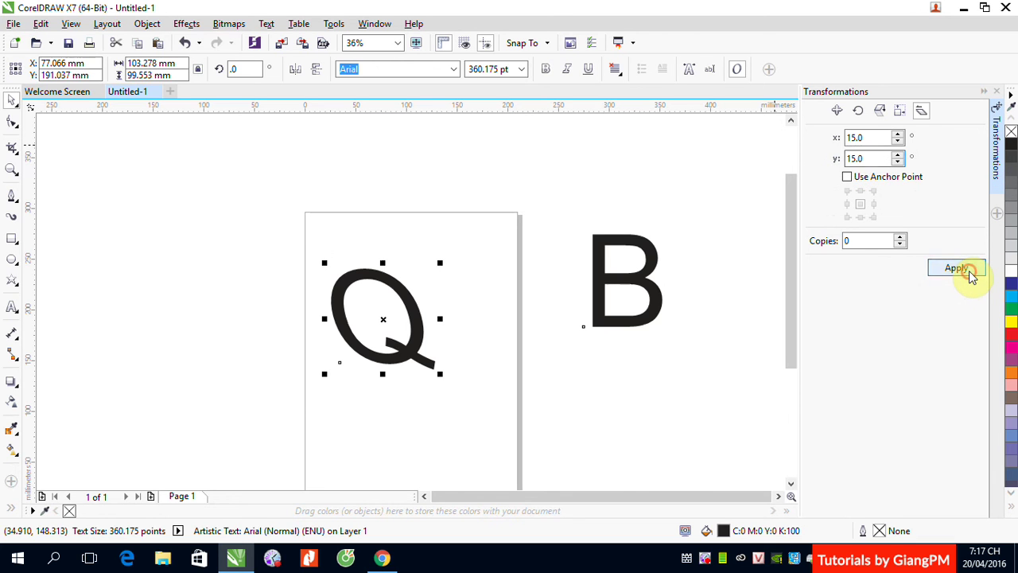
{"action": "left_click", "coordinate": [969, 272]}
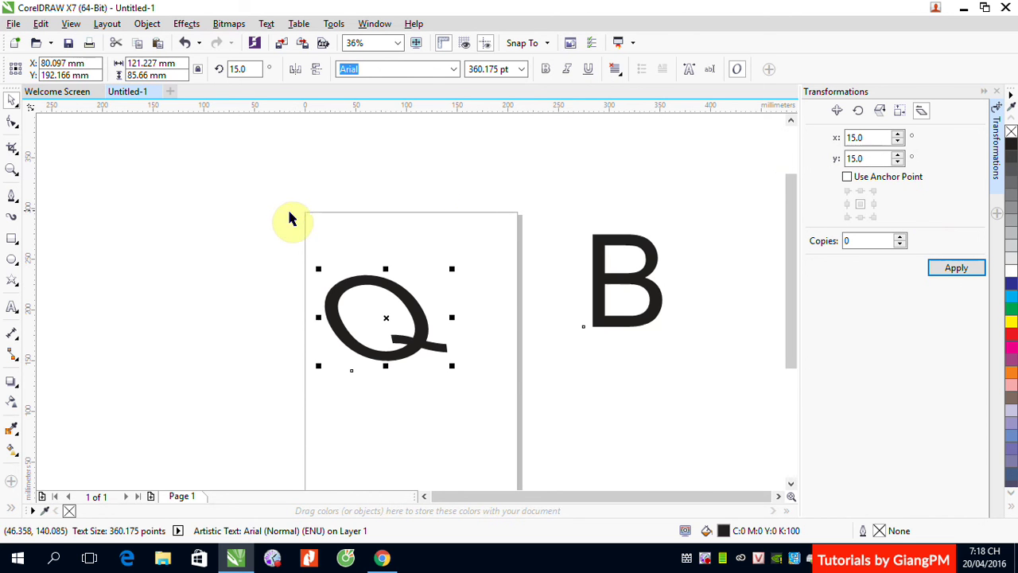
Delete both the skewed letter Q and the letter B from the drawing
{"action": "left_click_drag", "start_coordinate": [273, 182], "coordinate": [714, 405]}
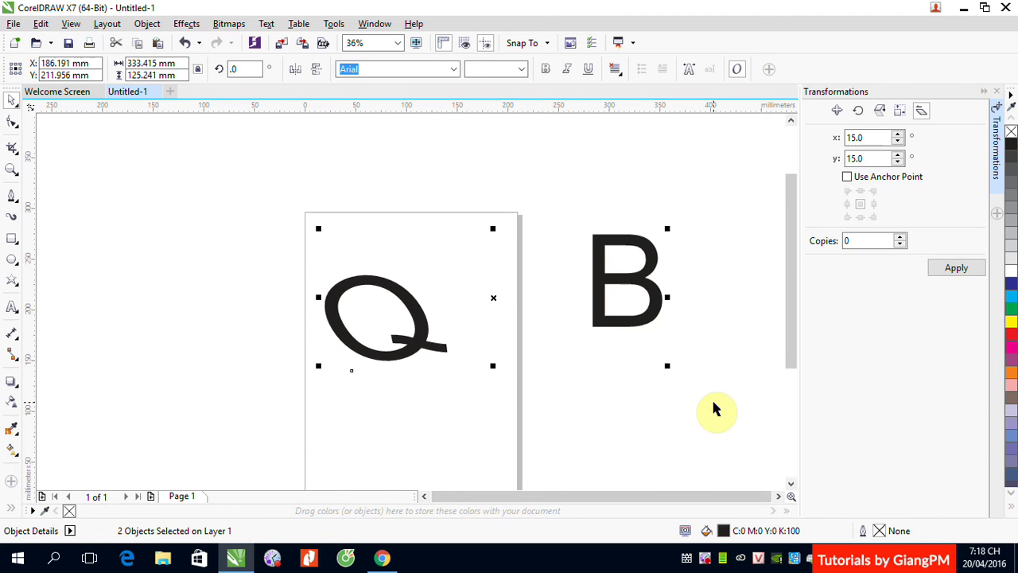
{"action": "key", "text": "Delete"}
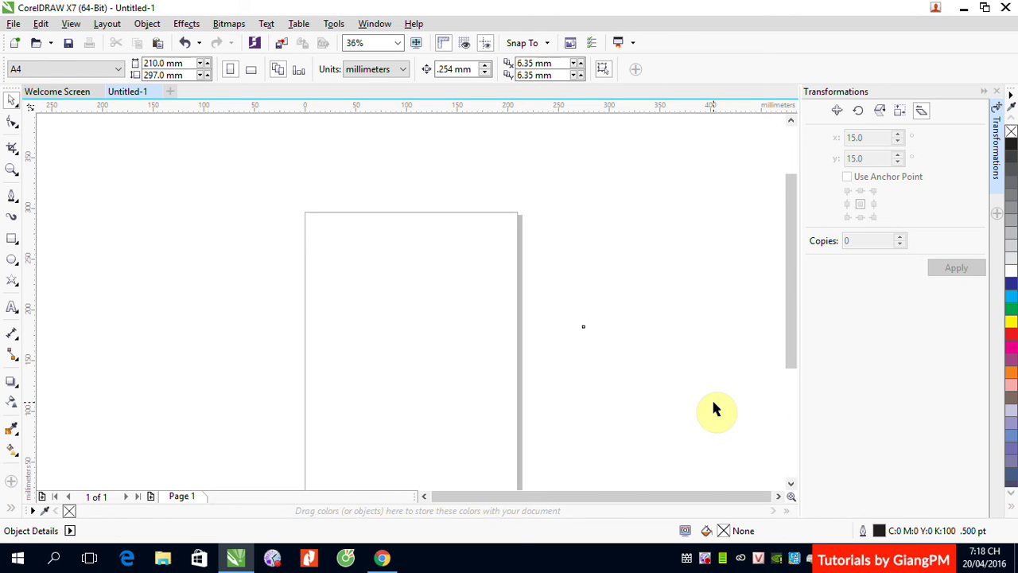
{"action": "left_click", "coordinate": [188, 25]}
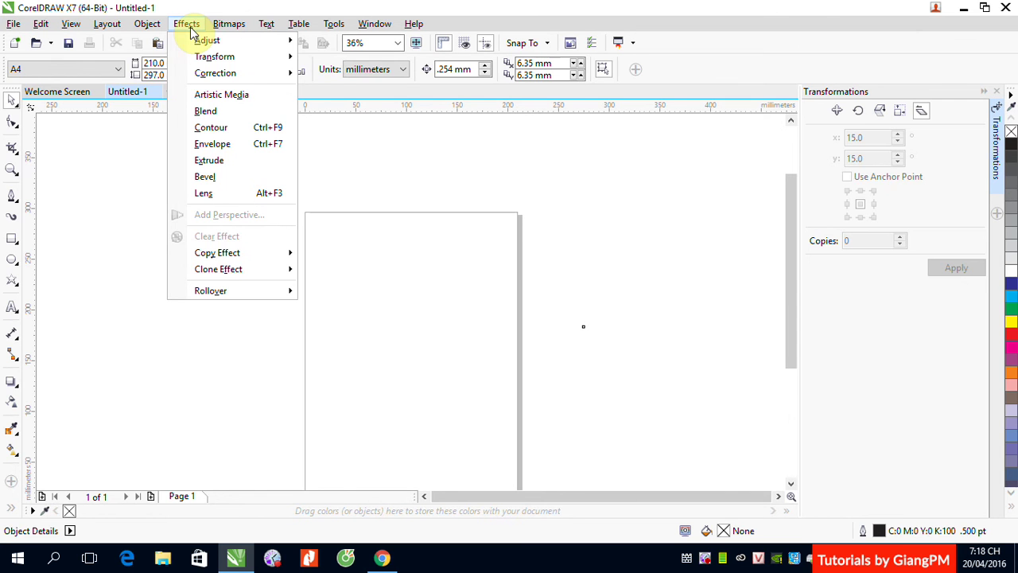
{"action": "mouse_move", "coordinate": [147, 28]}
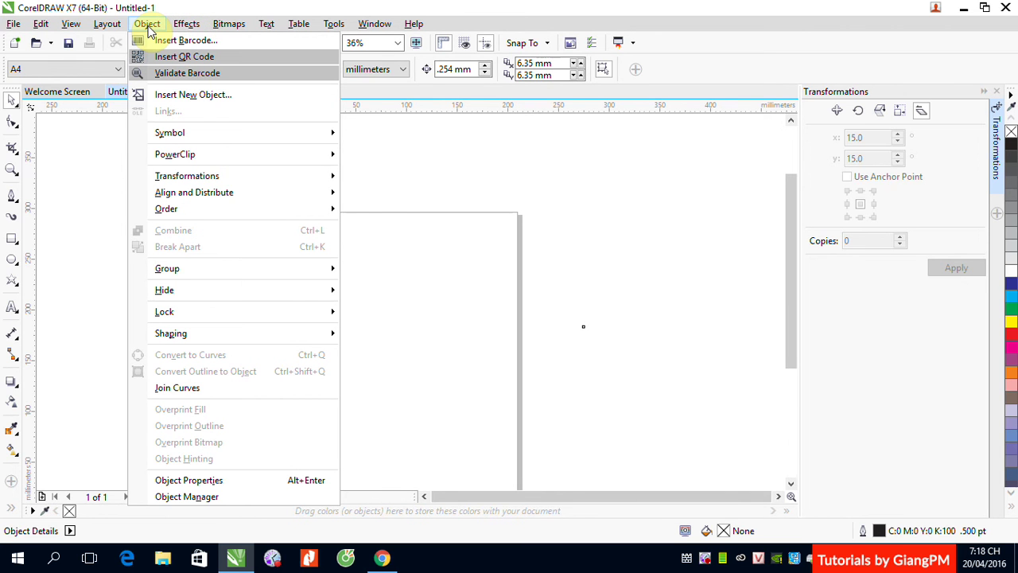
{"action": "mouse_move", "coordinate": [208, 183]}
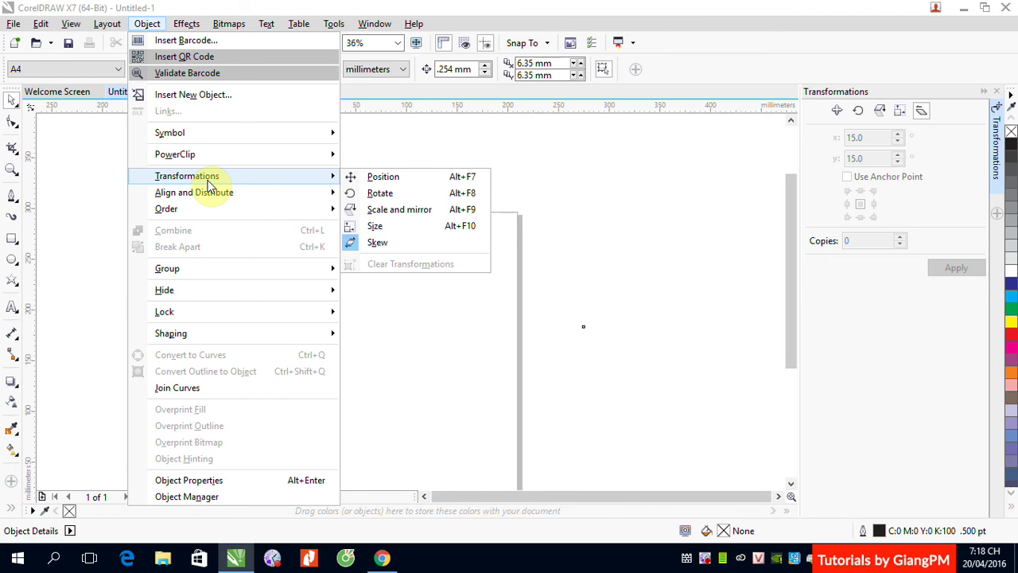
{"action": "left_click", "coordinate": [580, 300]}
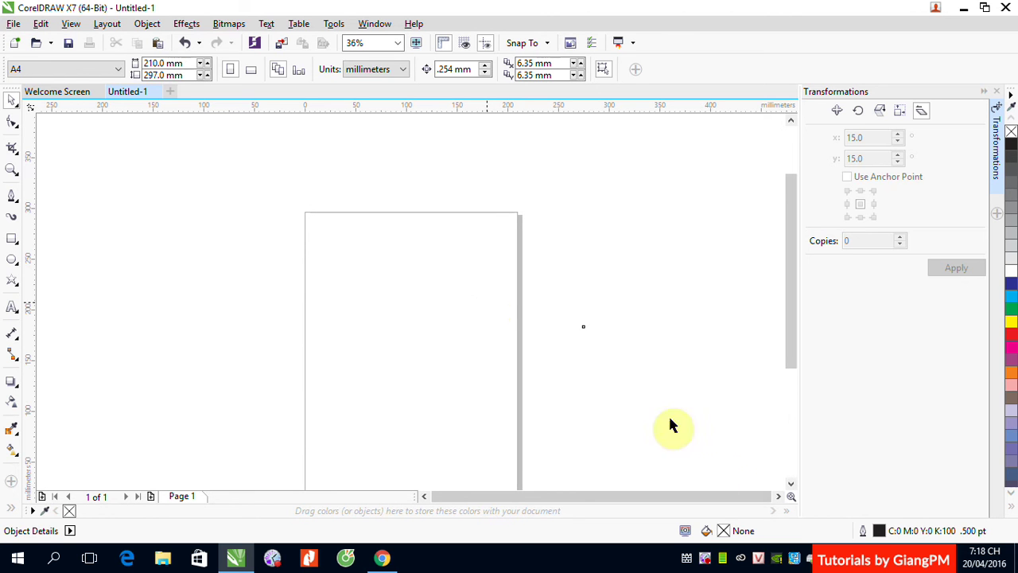
{"action": "right_click", "coordinate": [705, 560]}
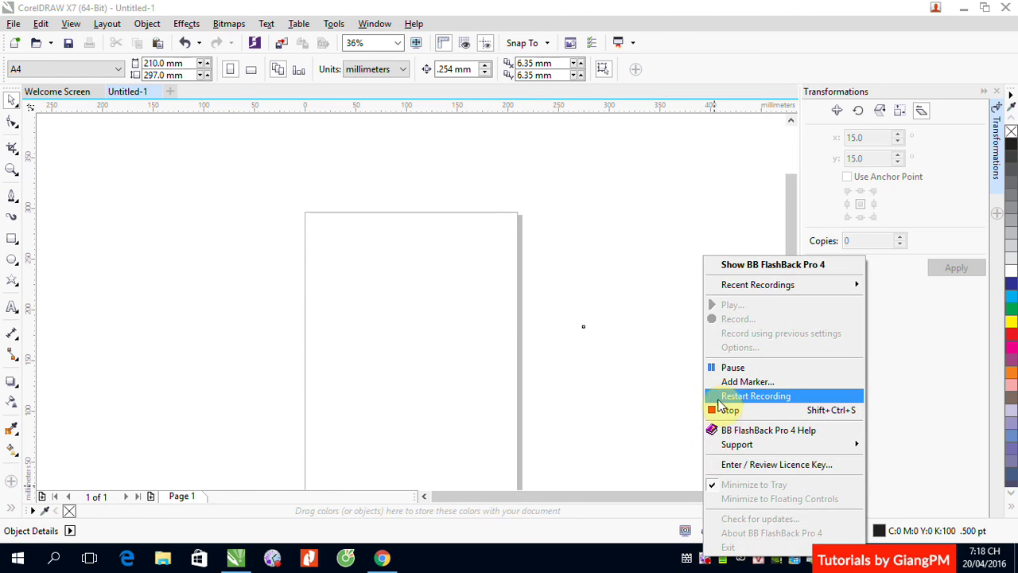